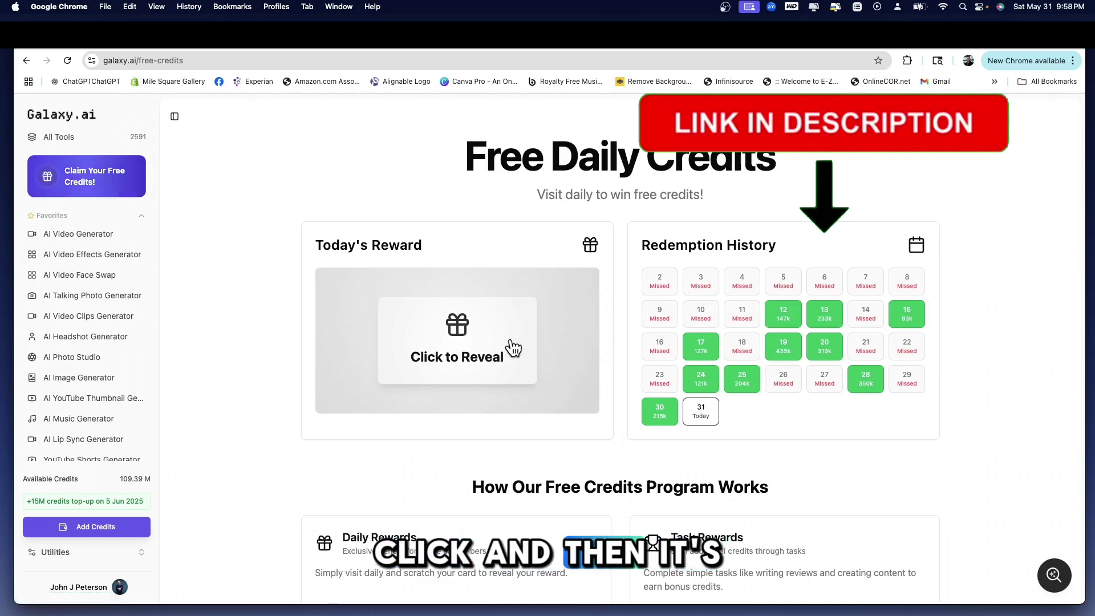
# - Reveal today's free daily credits reward
pyautogui.click(467, 347)
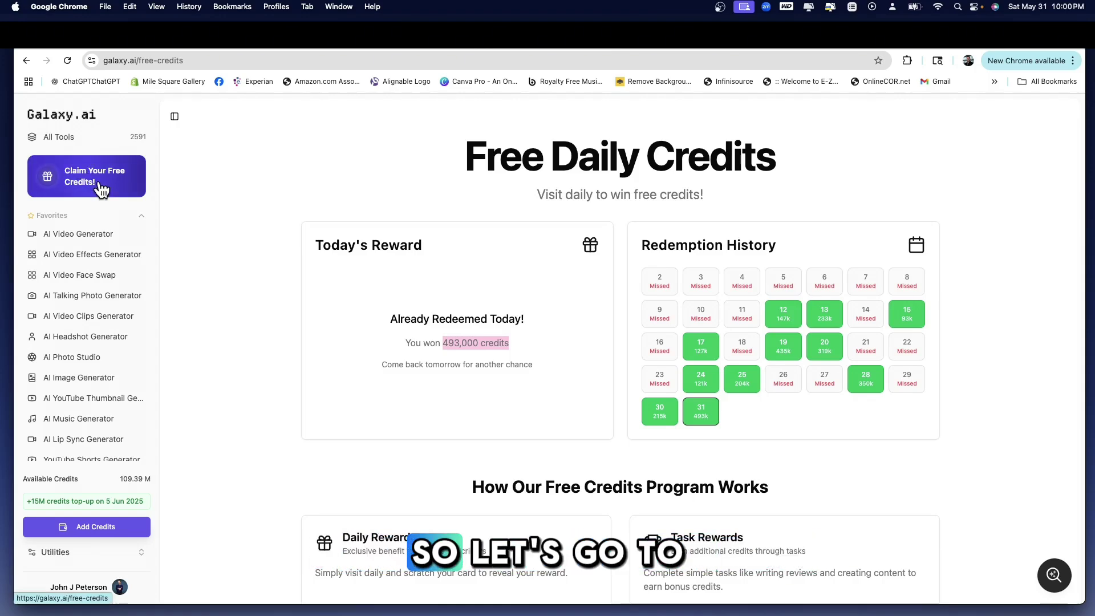
# - Look through the list of favorite tools and open the All Tools page
pyautogui.scroll(-1, 90, 191)
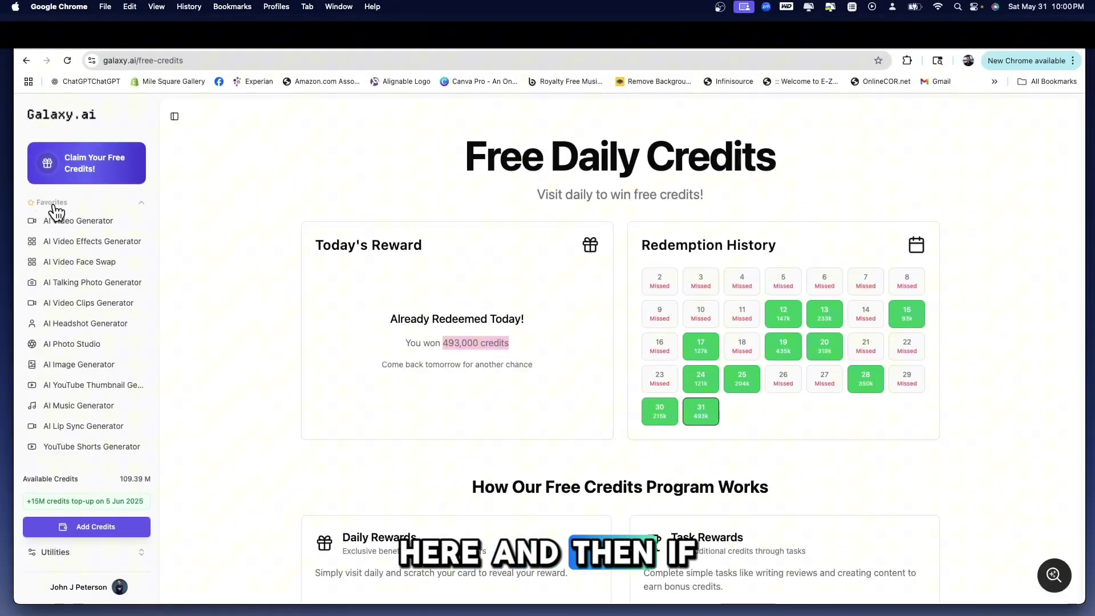
pyautogui.scroll(-10, 58, 212)
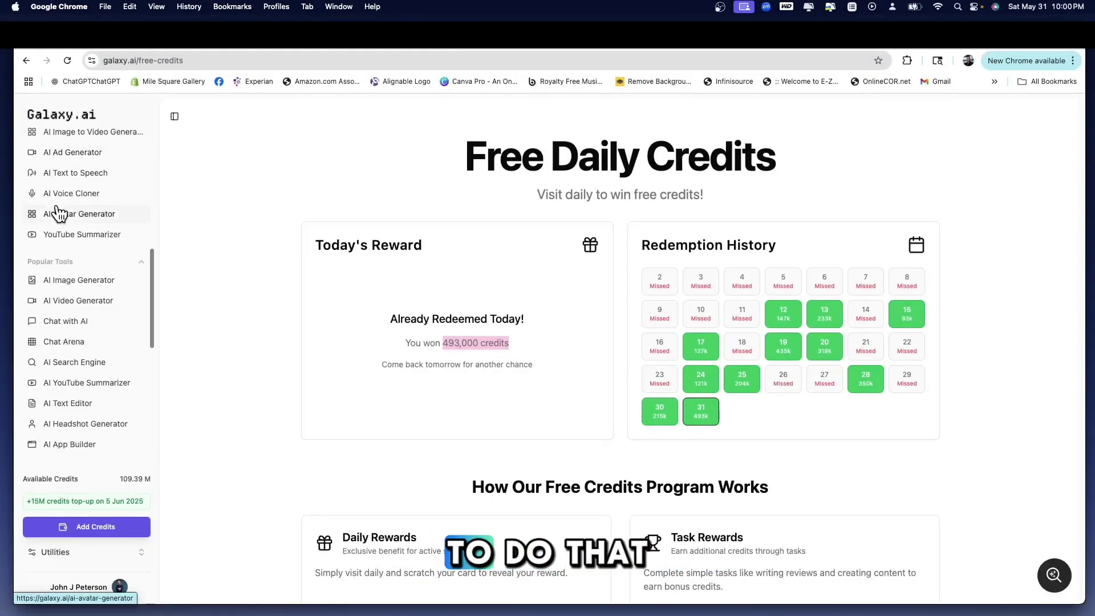
pyautogui.scroll(10, 57, 213)
pyautogui.click(76, 145)
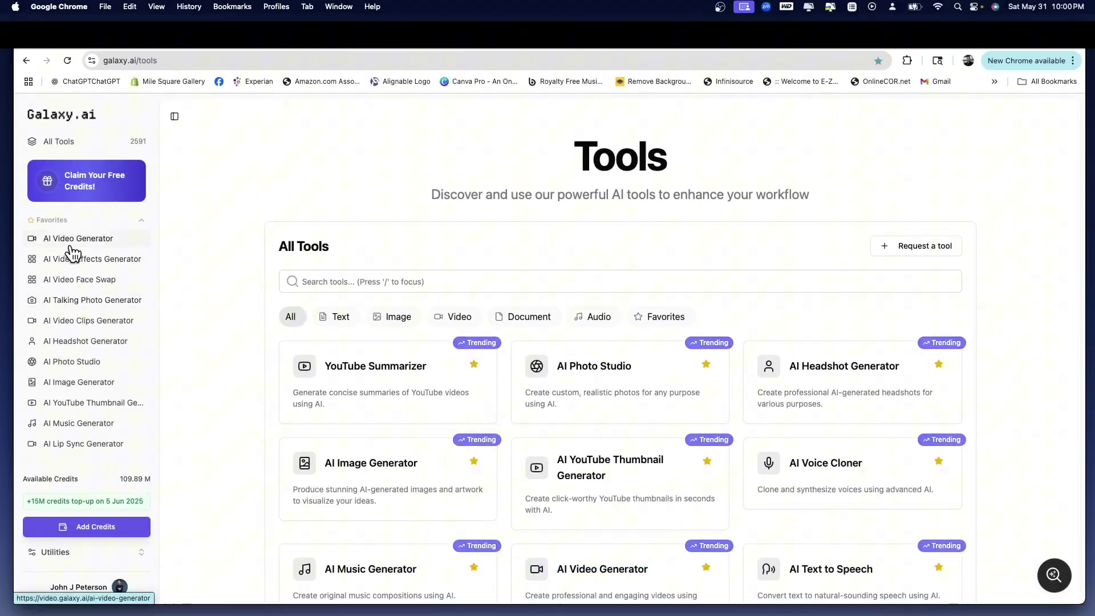
# - Review the Favorites and Popular Tools lists, from the AI Video Generator down to the LinkedIn Post Generator
pyautogui.scroll(-5, 72, 251)
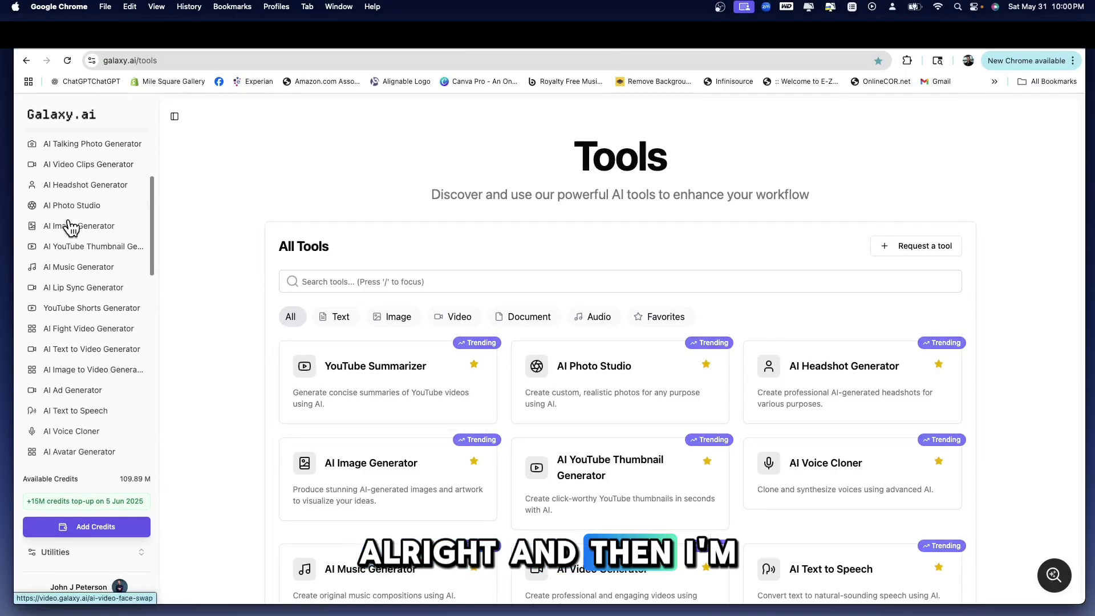
pyautogui.scroll(-10, 71, 227)
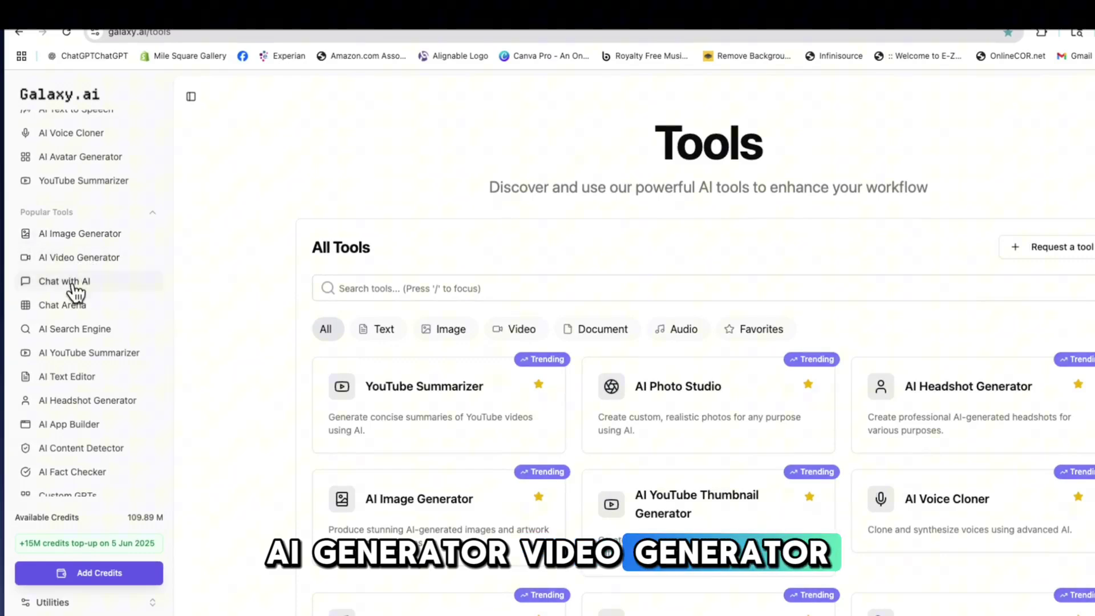
pyautogui.scroll(-2, 74, 292)
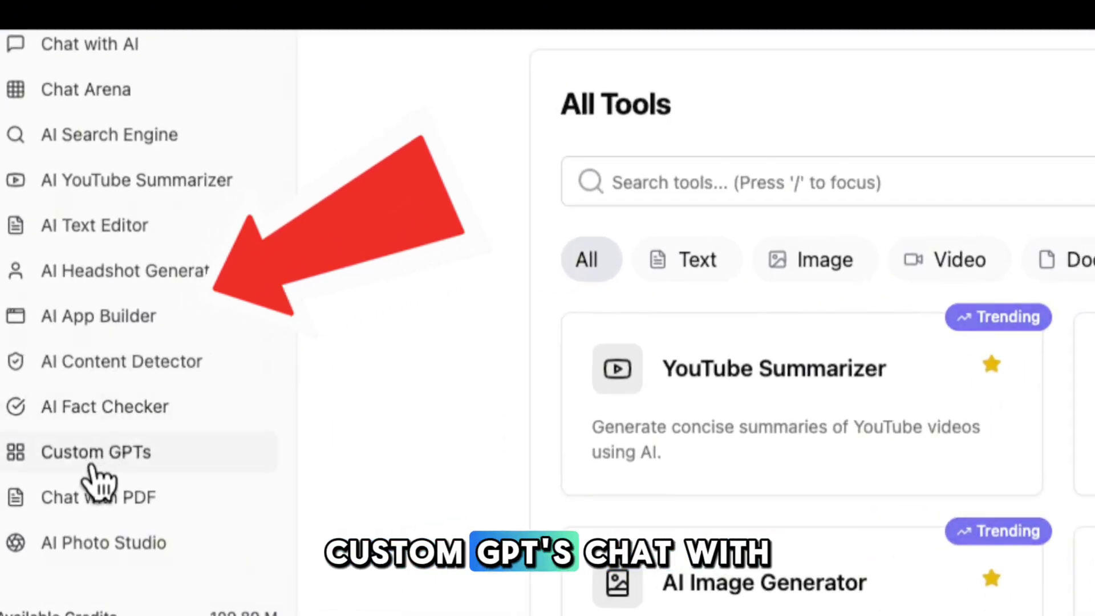
pyautogui.scroll(-3, 93, 476)
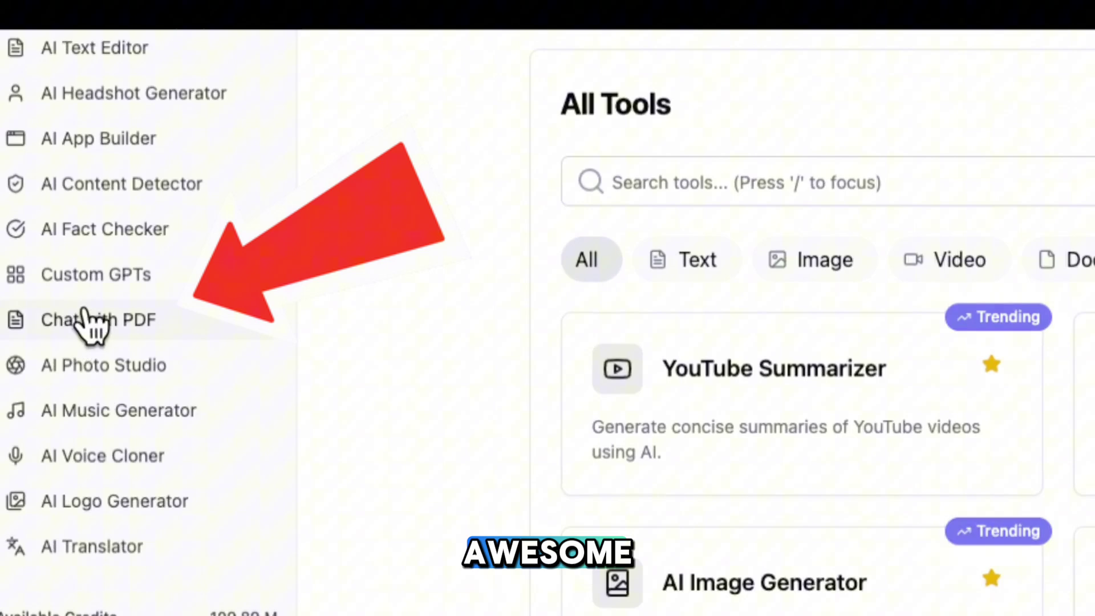
pyautogui.scroll(1, 144, 299)
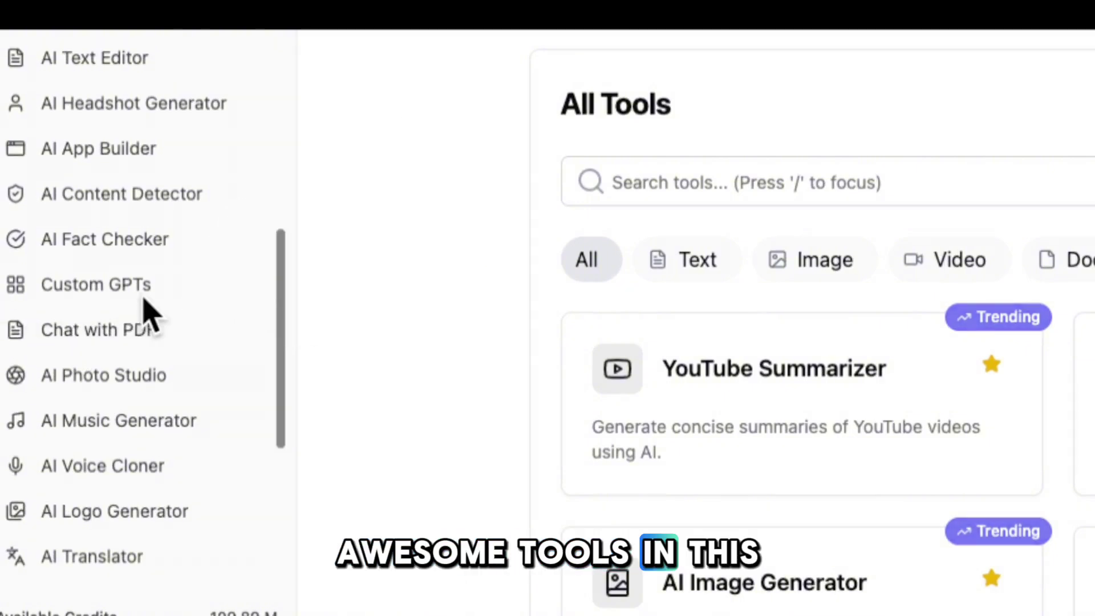
pyautogui.scroll(-2, 114, 333)
pyautogui.scroll(1, 113, 331)
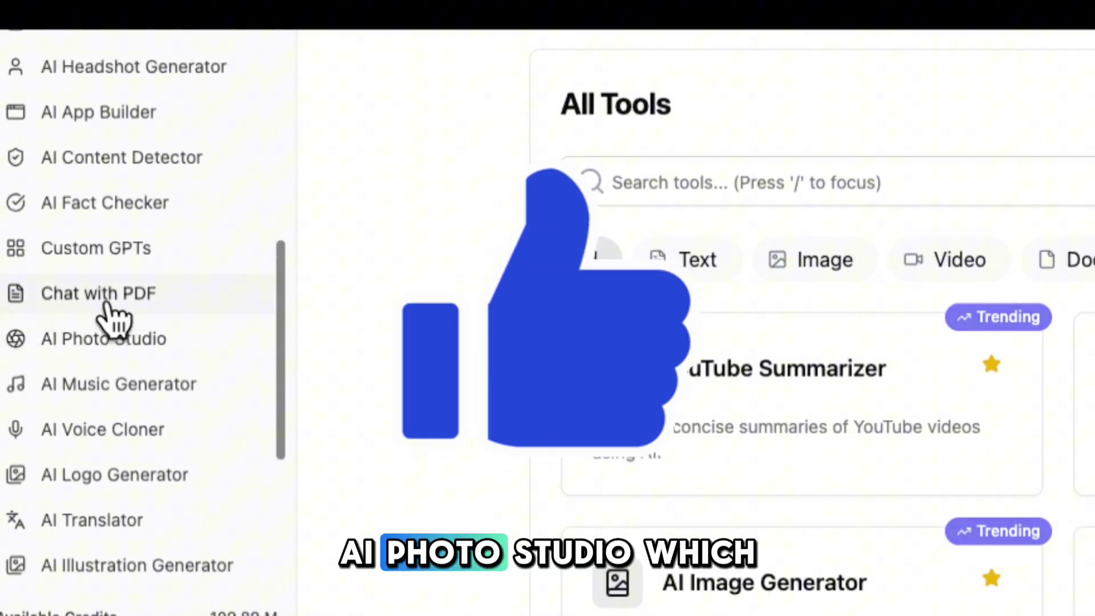
pyautogui.scroll(-1, 111, 319)
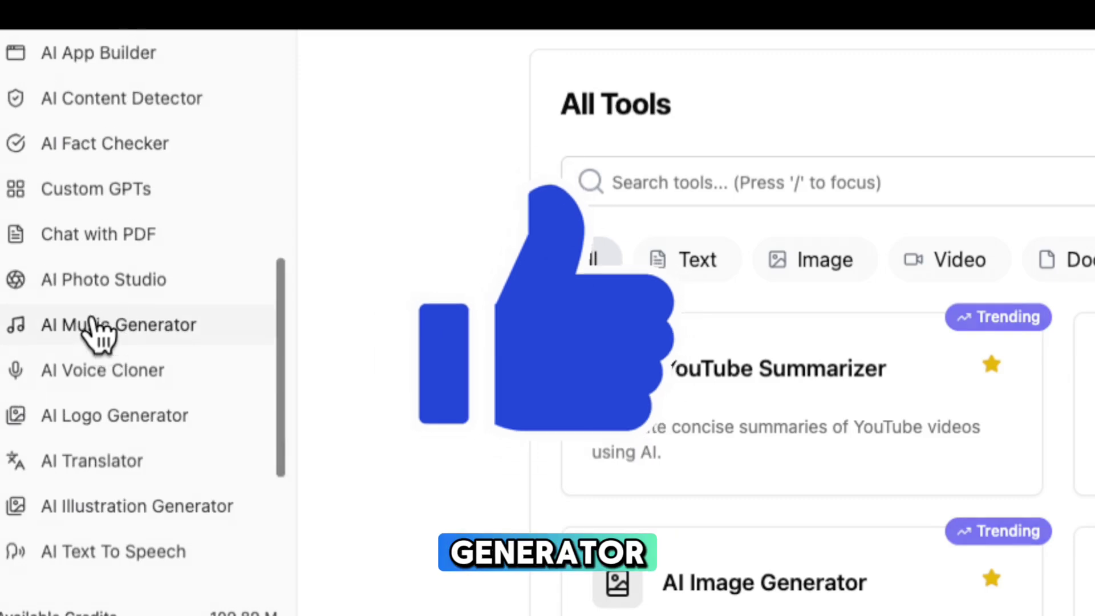
pyautogui.scroll(-2, 97, 334)
pyautogui.scroll(2, 93, 325)
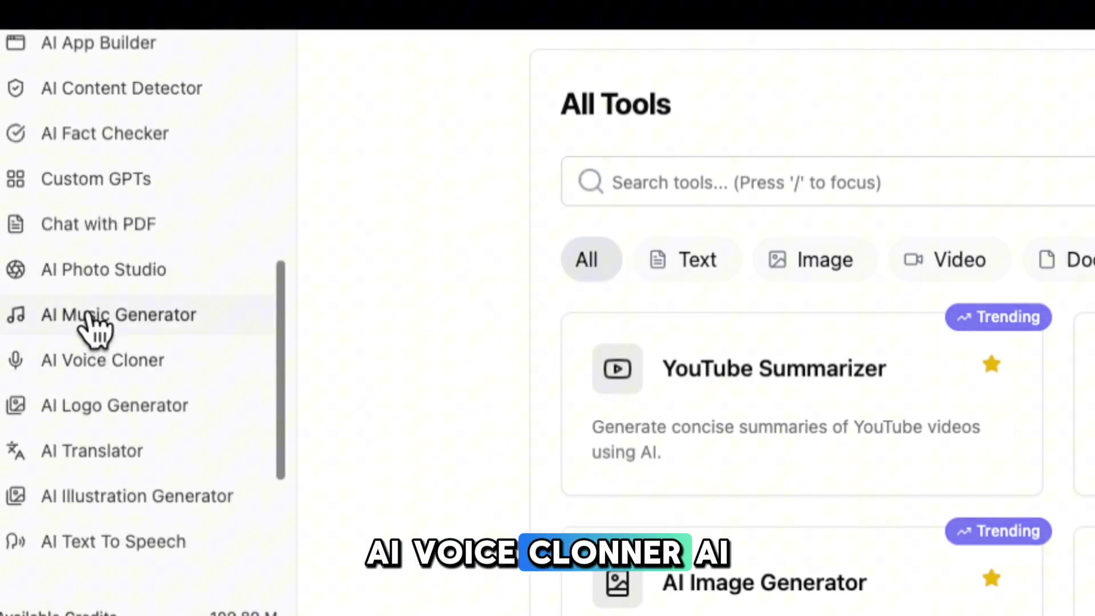
pyautogui.scroll(-5, 91, 328)
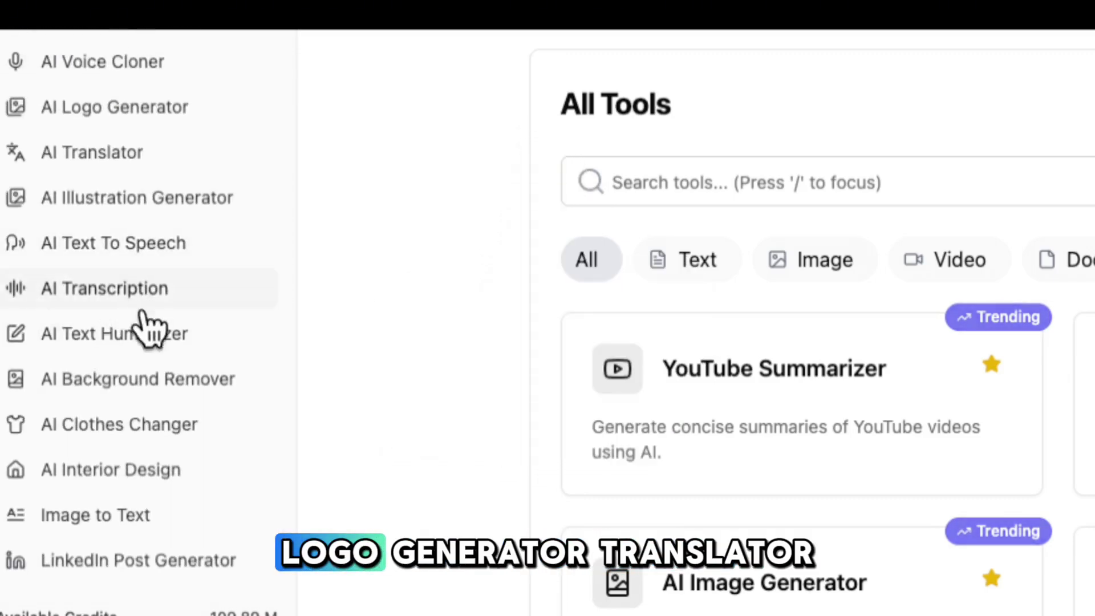
pyautogui.scroll(1, 117, 265)
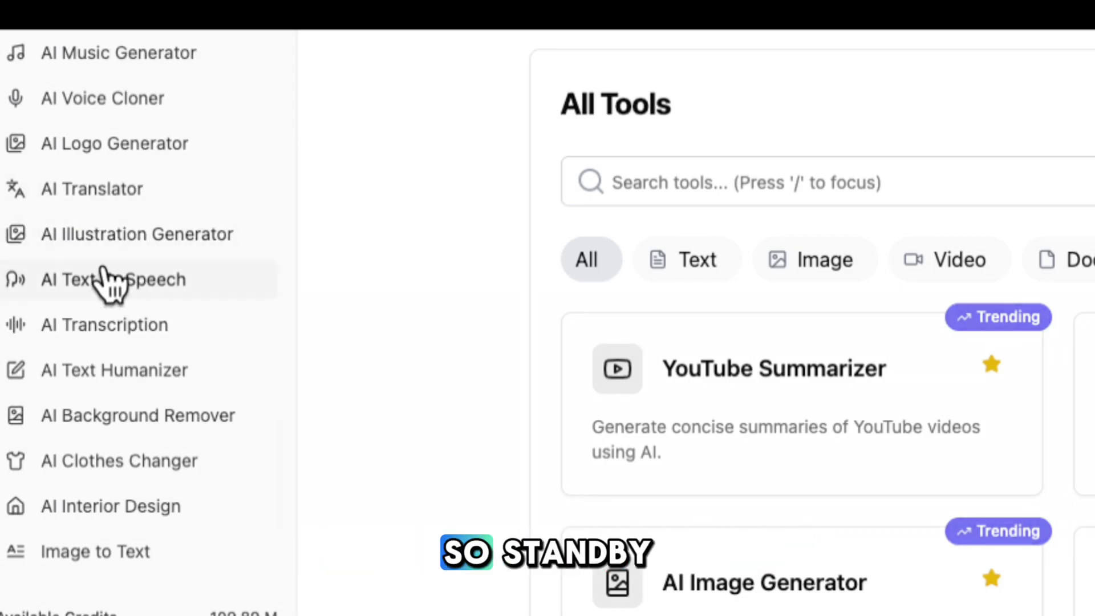
pyautogui.scroll(-1, 112, 279)
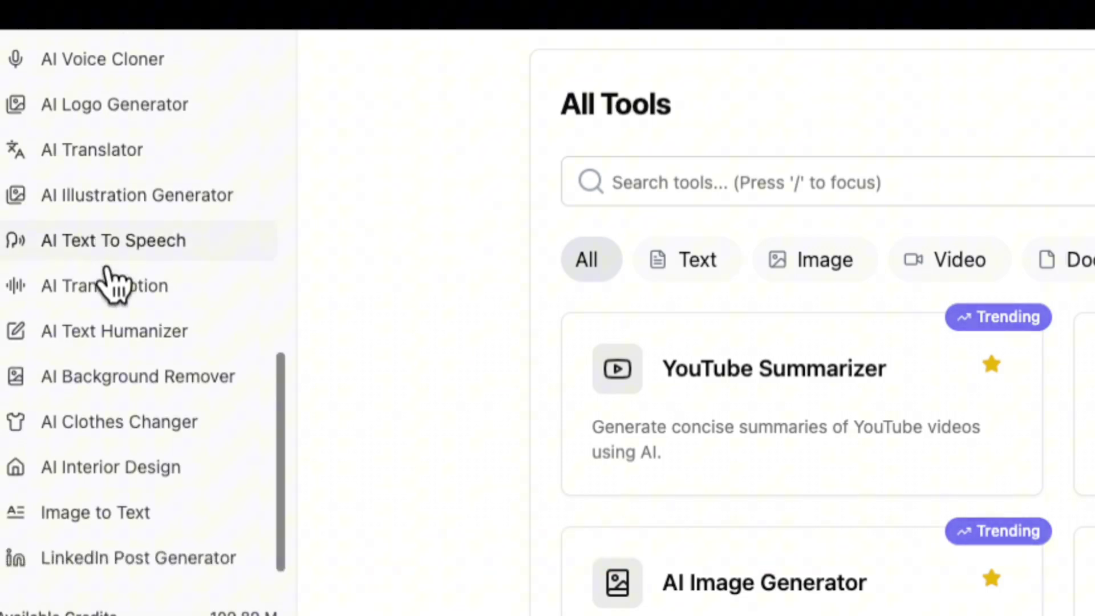
pyautogui.scroll(-1, 86, 294)
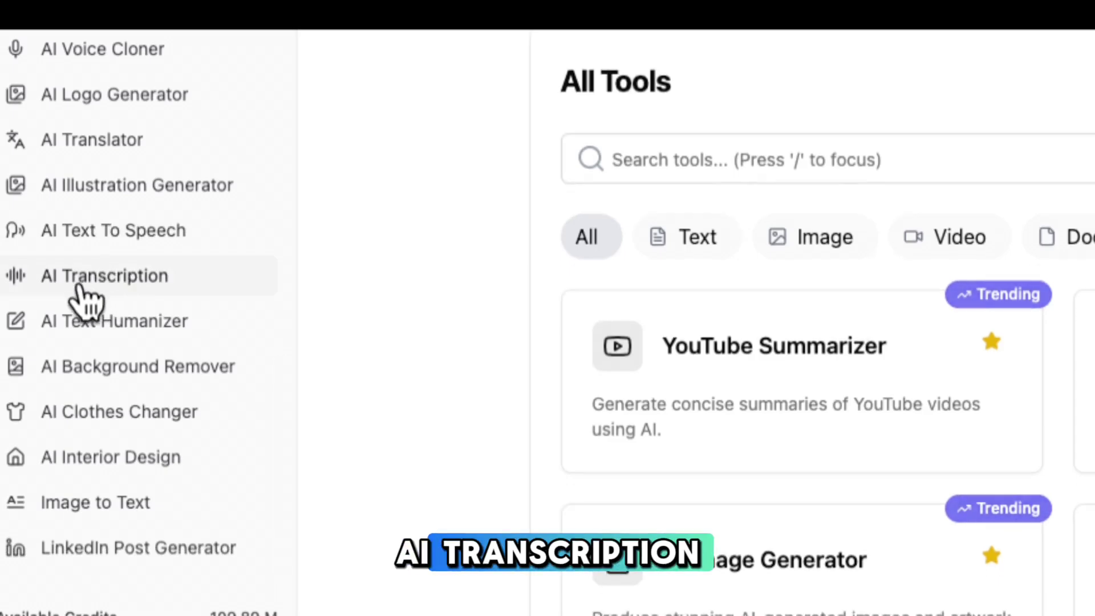
pyautogui.scroll(-1, 108, 356)
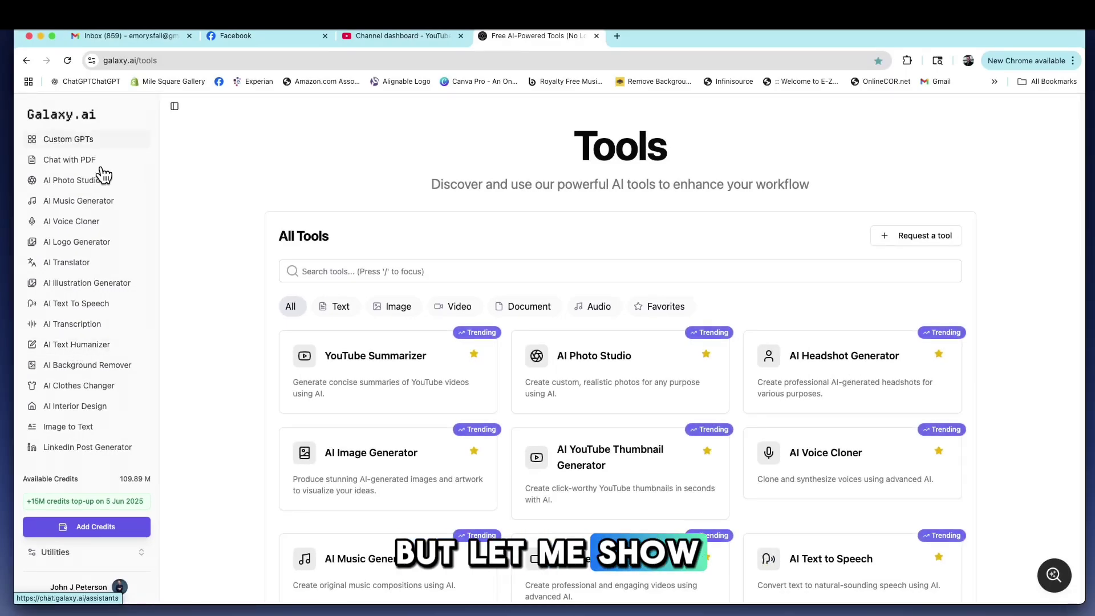
pyautogui.scroll(5, 101, 171)
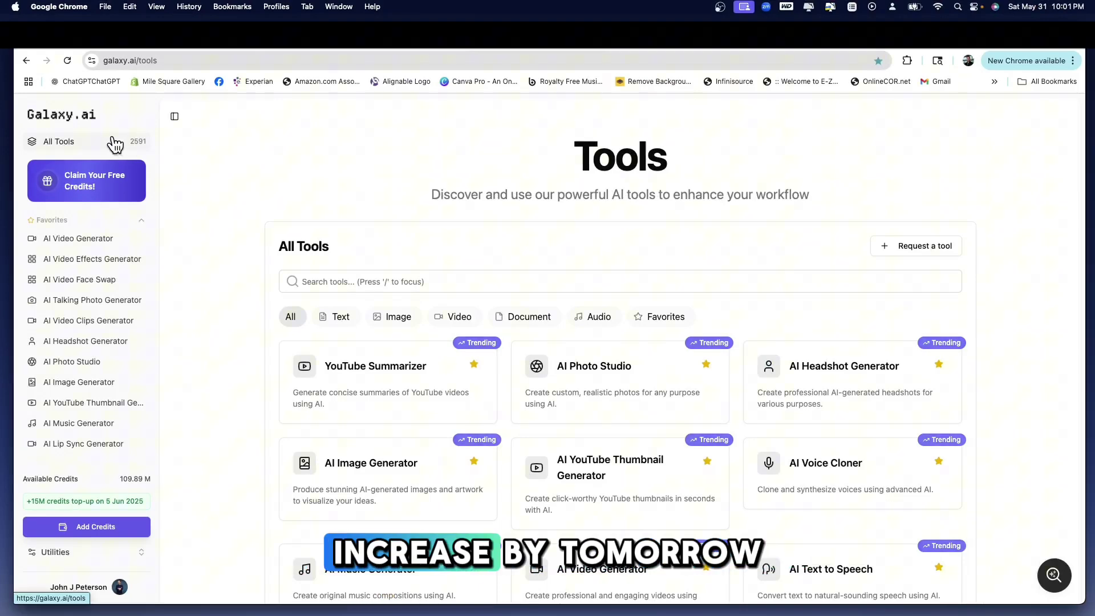
# - Search all tools for "blog" and open the Blog to Video Generator
pyautogui.scroll(-3, 172, 348)
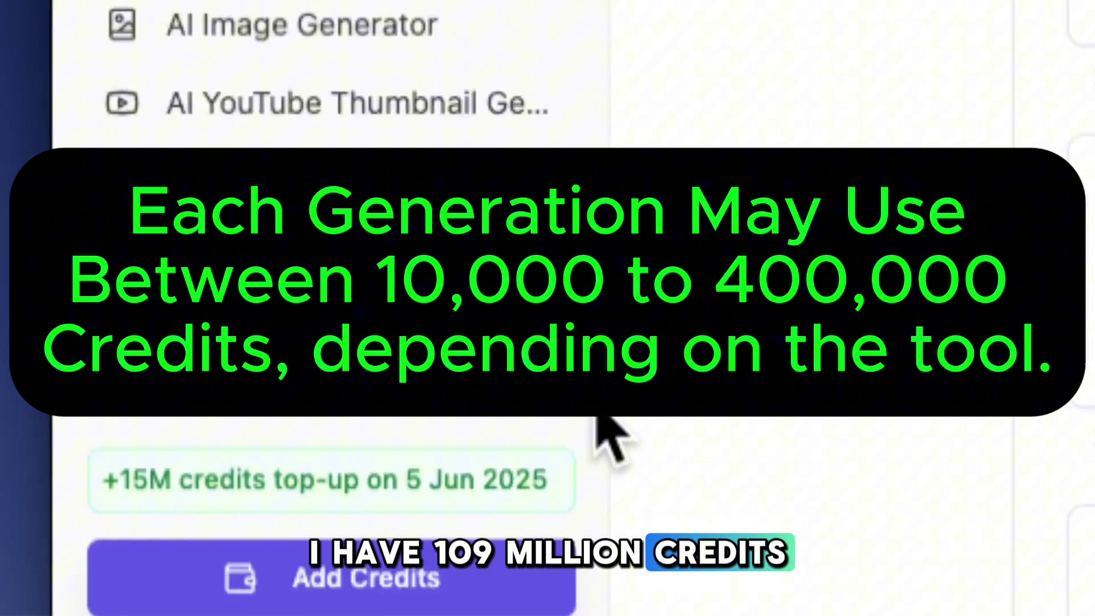
pyautogui.scroll(3, 619, 457)
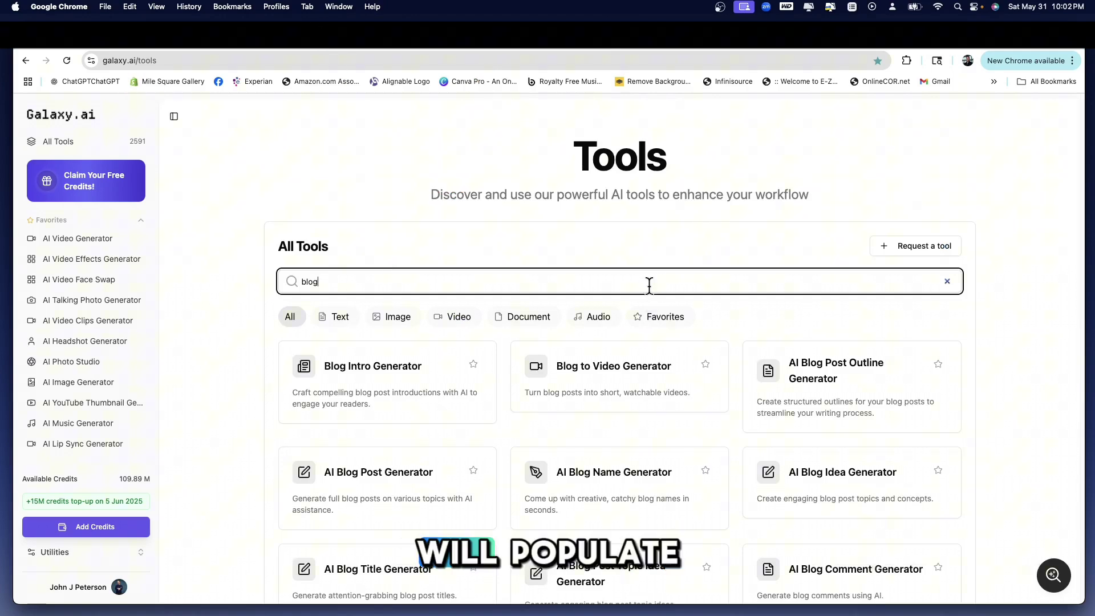
pyautogui.scroll(-5, 649, 284)
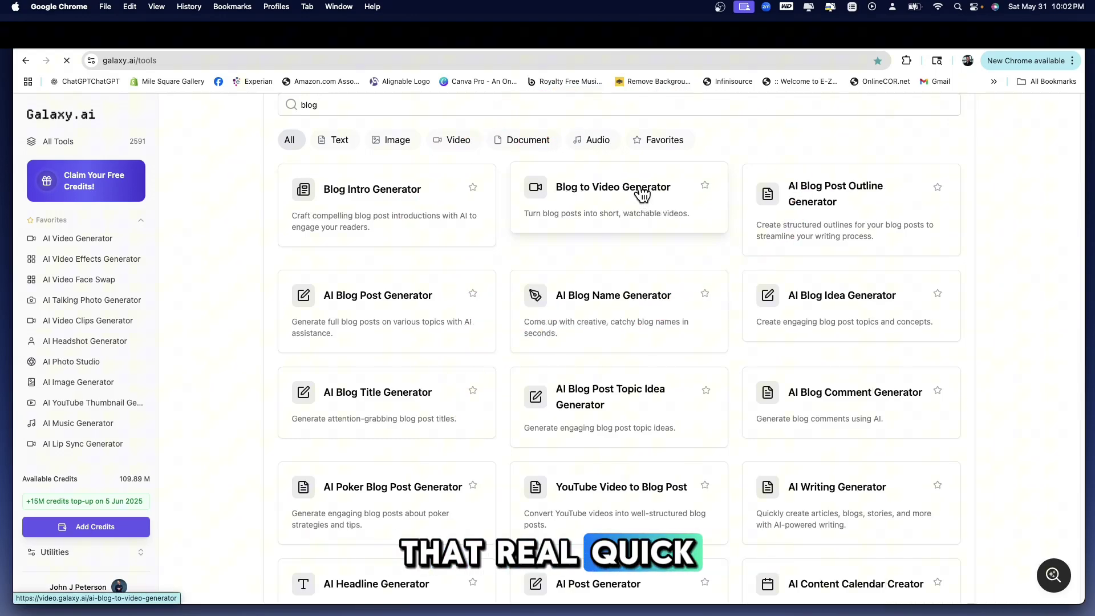
pyautogui.click(638, 190)
# - Examine the Blog to Video Generator's blog URL field, voice library, background music choices and output example
pyautogui.scroll(-5, 458, 311)
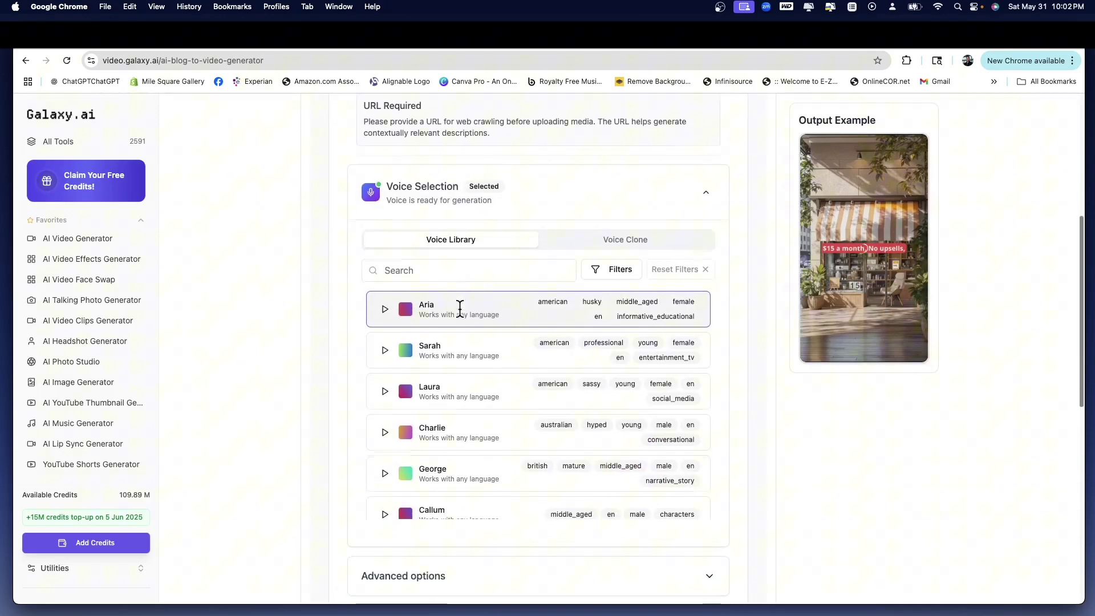
pyautogui.scroll(2, 459, 311)
pyautogui.scroll(1, 462, 317)
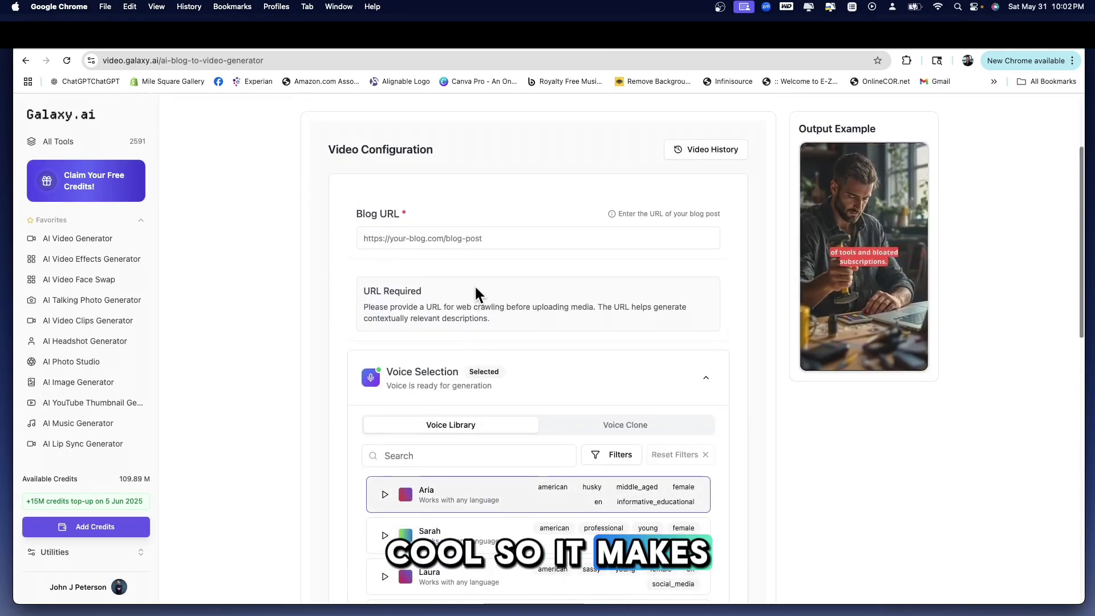
pyautogui.scroll(4, 478, 294)
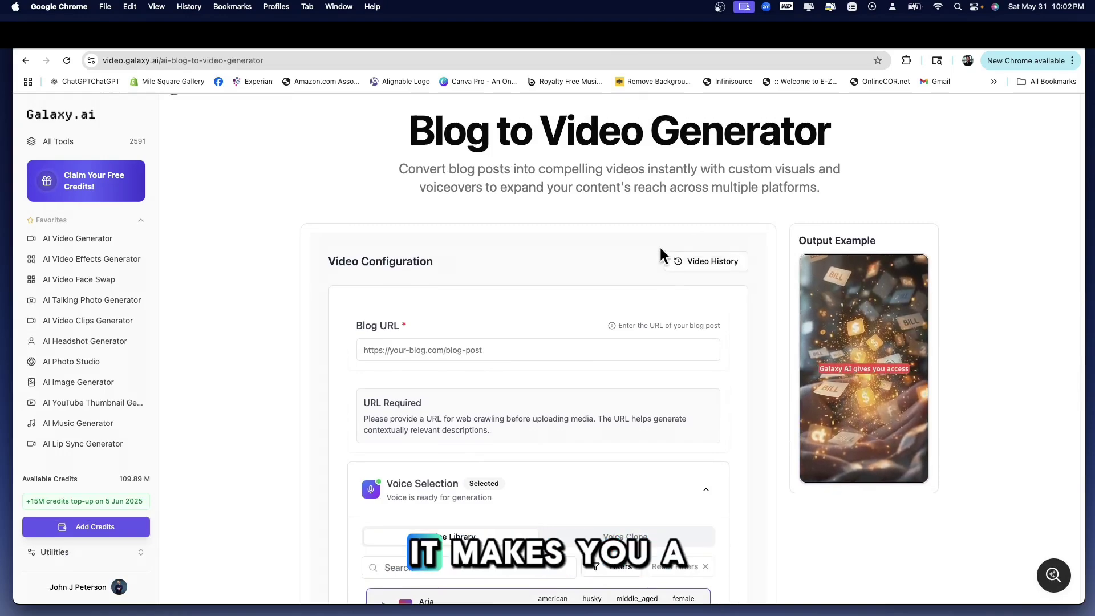
pyautogui.scroll(-10, 550, 254)
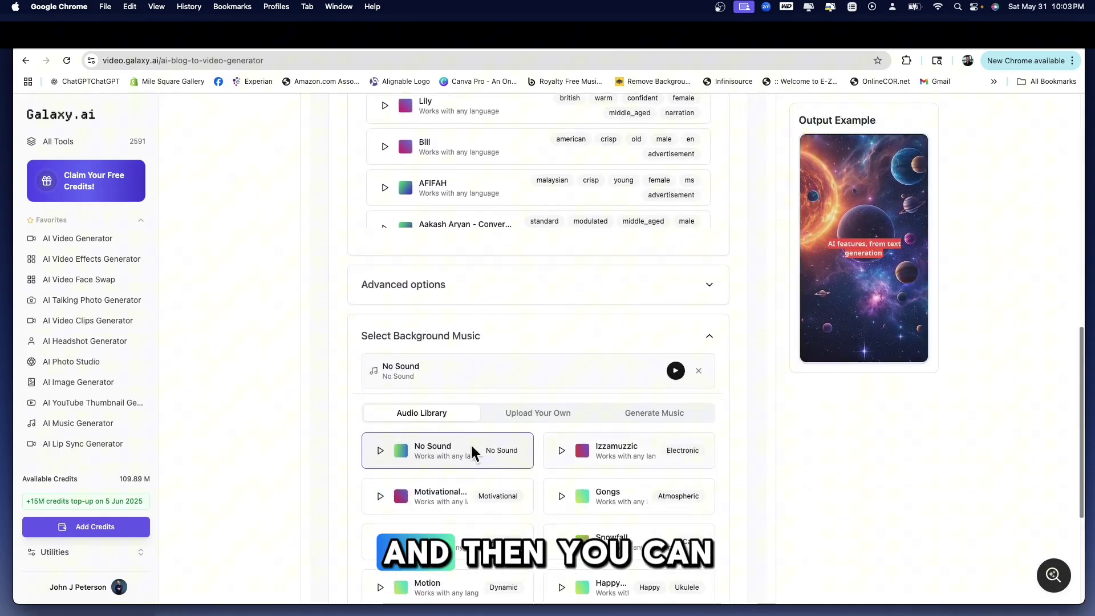
pyautogui.scroll(-3, 456, 331)
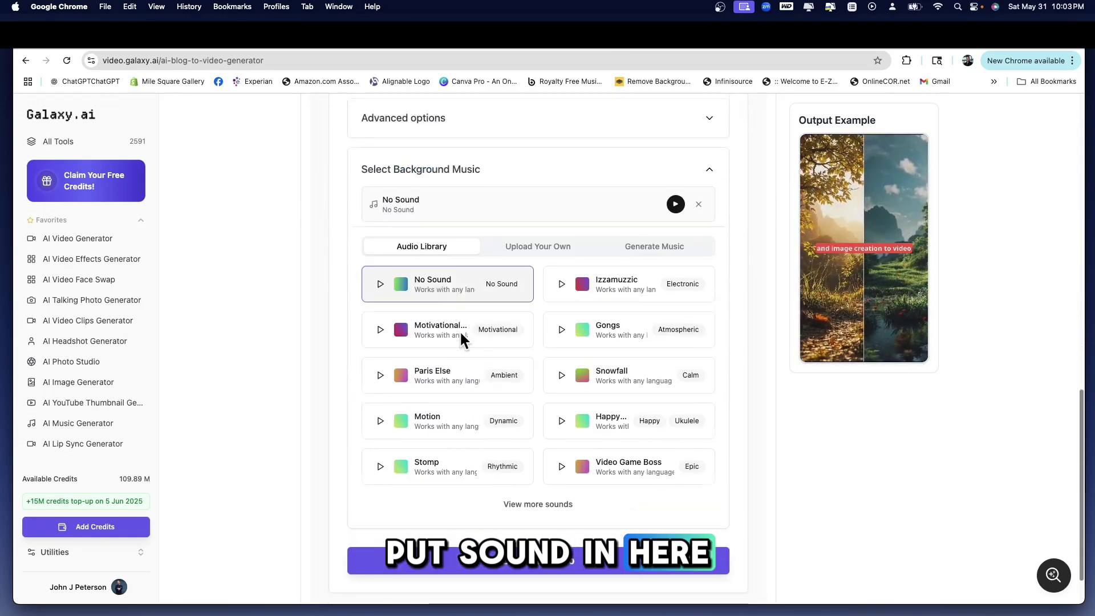
pyautogui.scroll(-1, 461, 336)
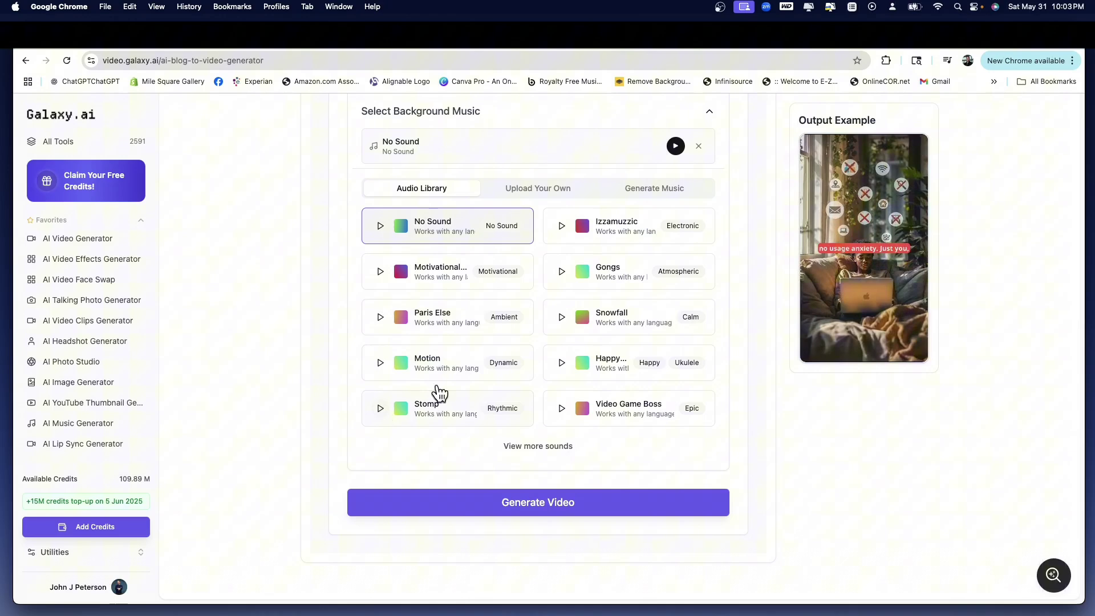
pyautogui.scroll(15, 508, 343)
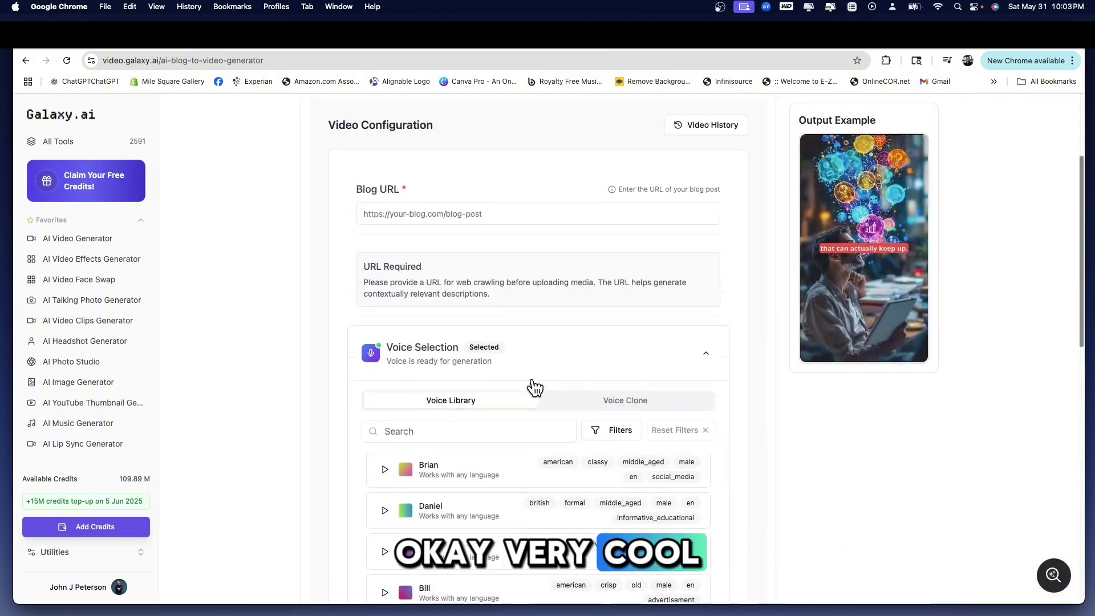
pyautogui.scroll(3, 536, 388)
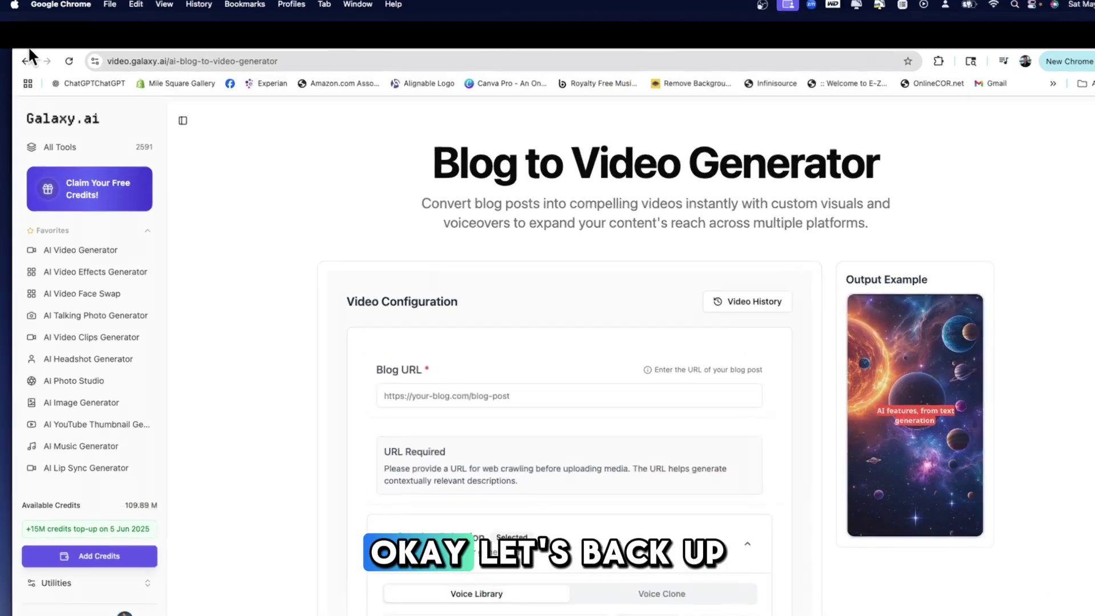
# - Return to the Tools page, search for "voice" and open the AI Voice Cloner
pyautogui.click(25, 61)
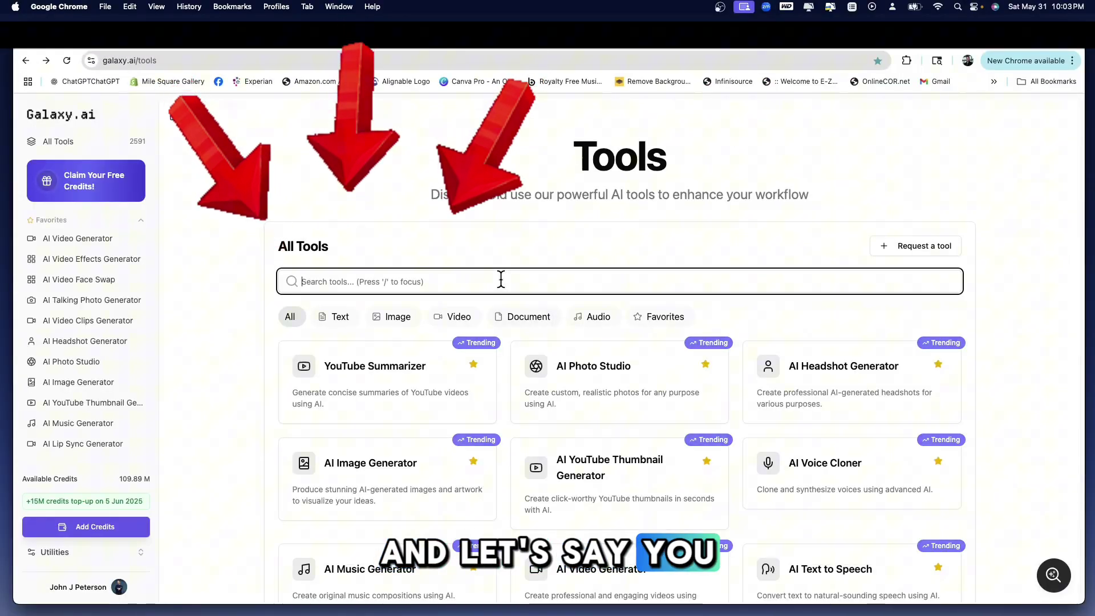
pyautogui.write('voice')
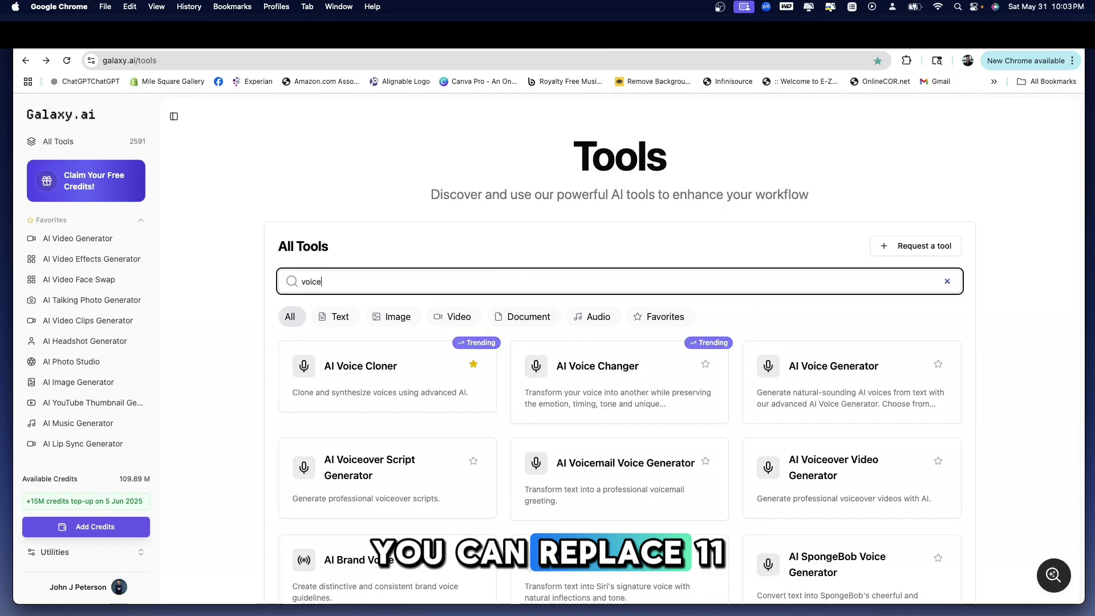
pyautogui.click(378, 370)
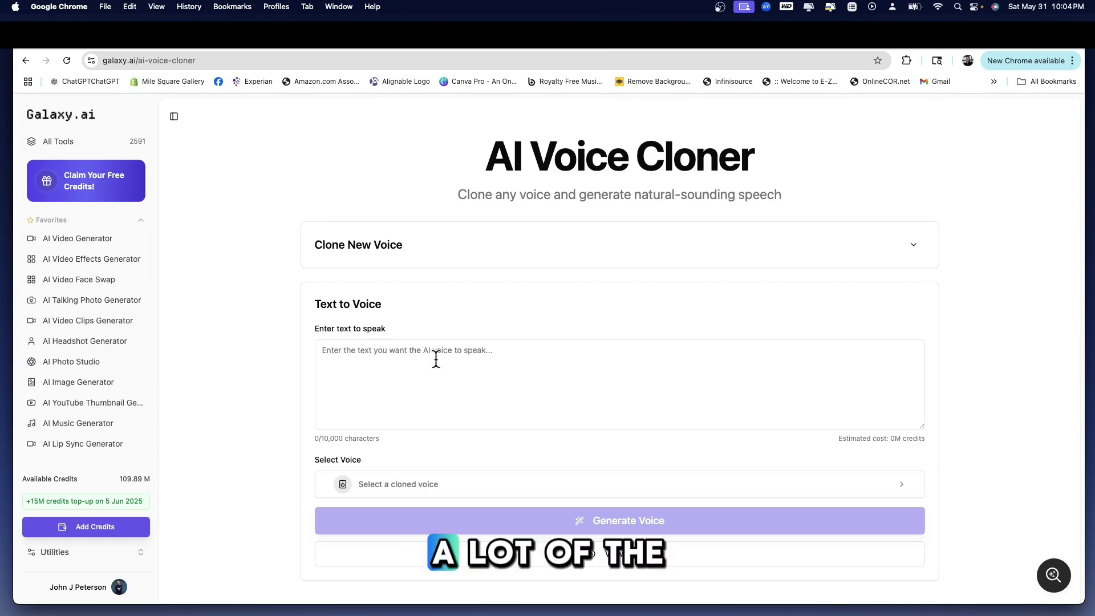
# - Examine the AI Voice Cloner's cloning examples, text-to-speak field and character limit
pyautogui.scroll(-5, 435, 357)
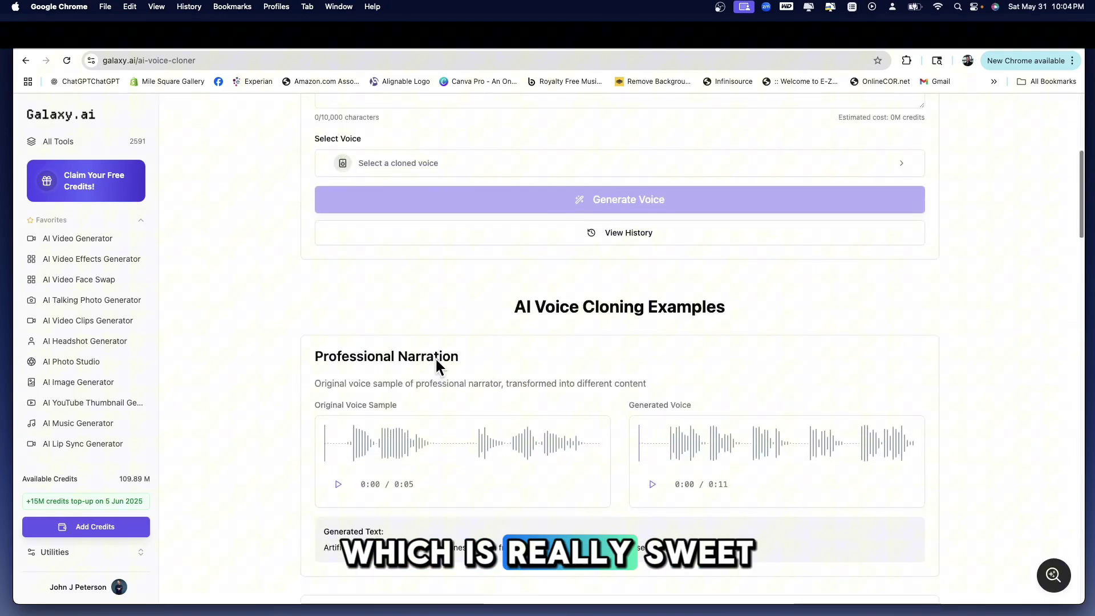
pyautogui.scroll(6, 434, 357)
pyautogui.scroll(-1, 435, 357)
pyautogui.click(399, 372)
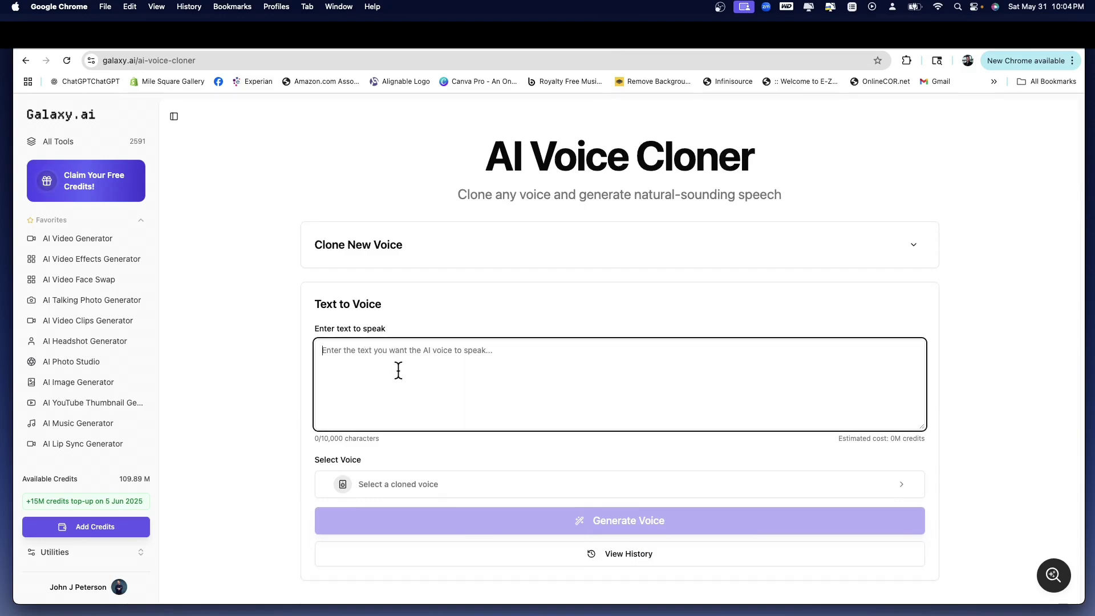
pyautogui.click(396, 437)
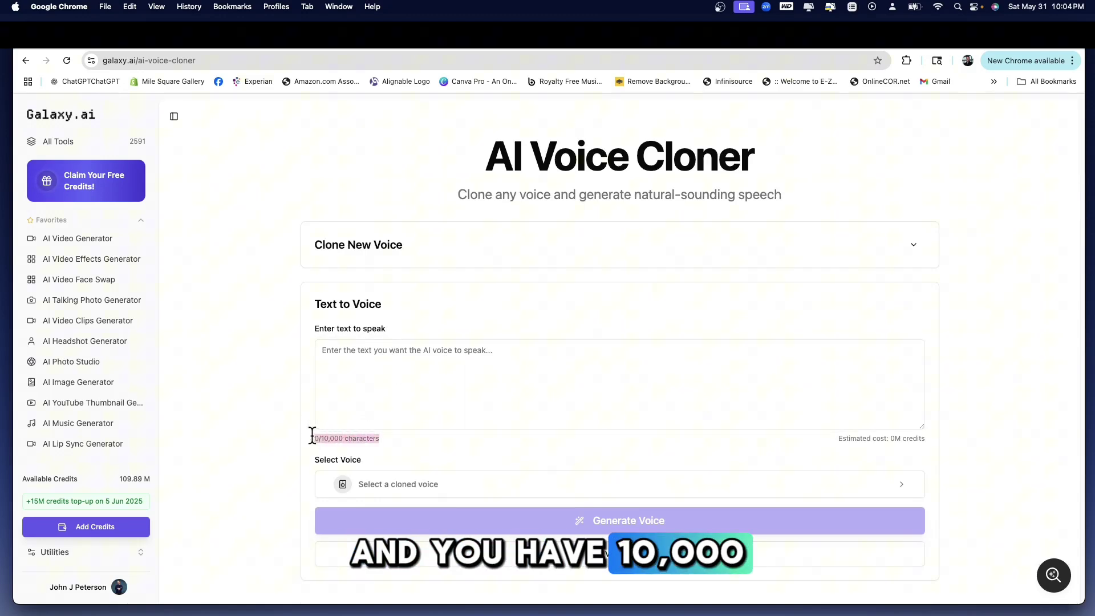
# - Check the list of cloned voices in the AI Voice Cloner, close it and review the Professional Narration cloning example
pyautogui.scroll(-3, 488, 383)
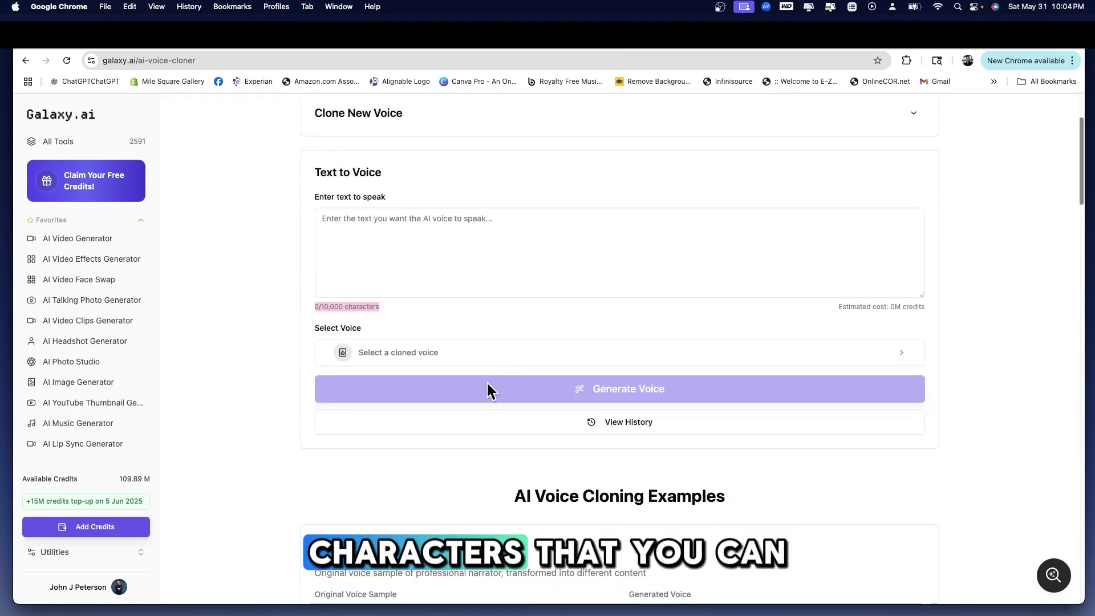
pyautogui.click(442, 356)
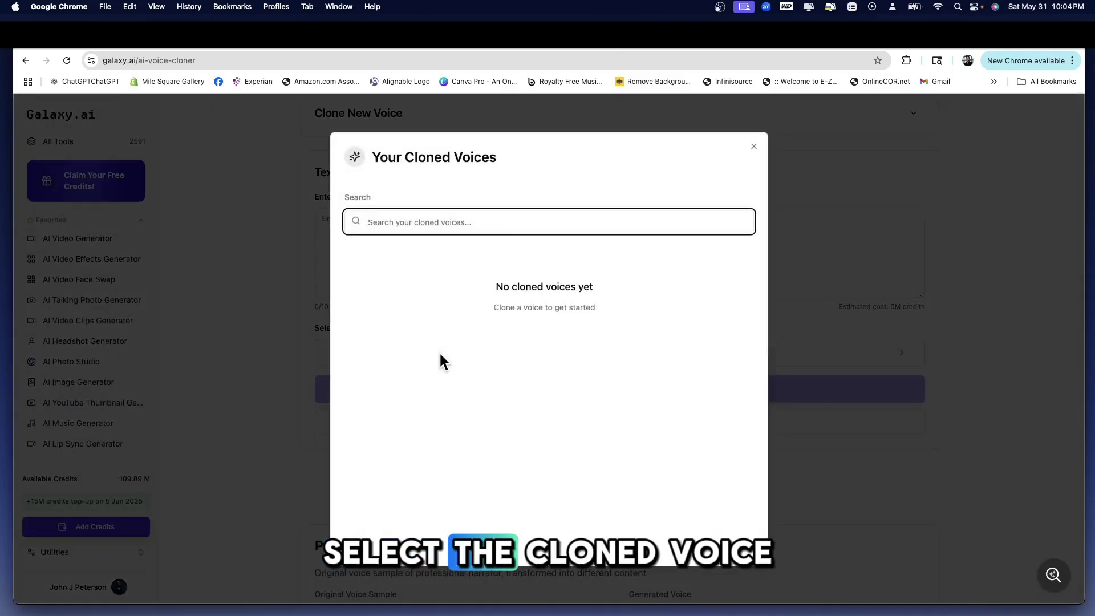
pyautogui.click(754, 147)
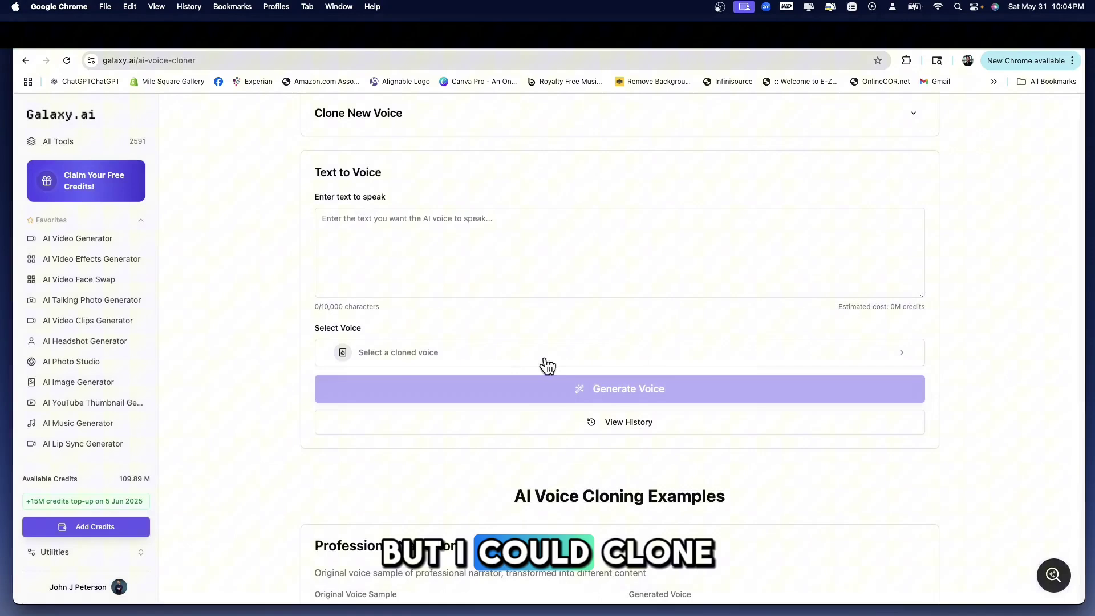
pyautogui.scroll(-5, 627, 371)
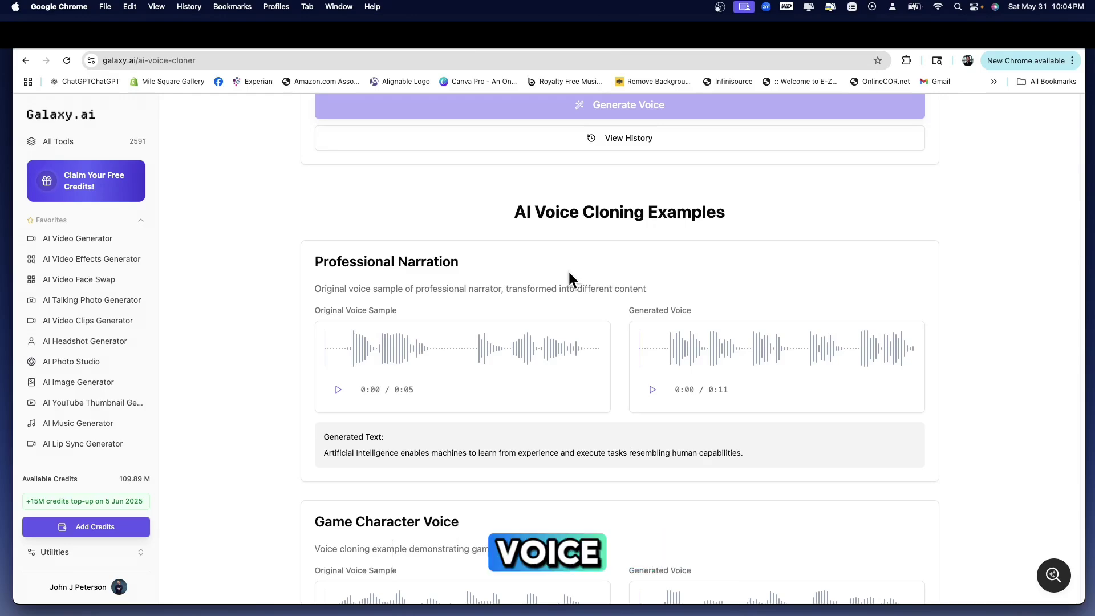
pyautogui.scroll(10, 523, 286)
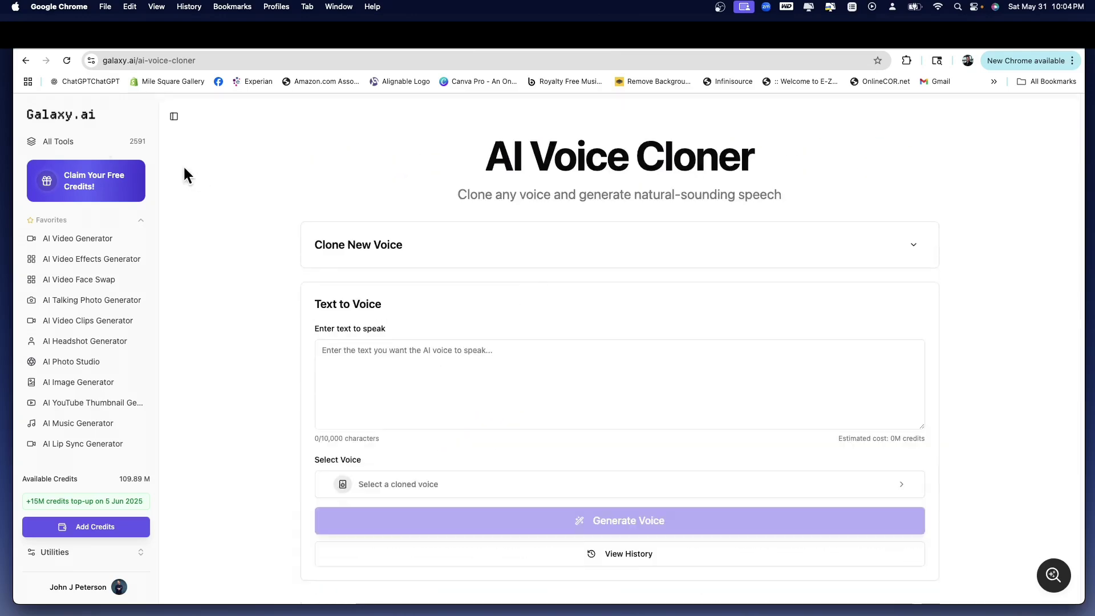
# - Return to the Tools page and open the YouTube Summarizer
pyautogui.click(25, 61)
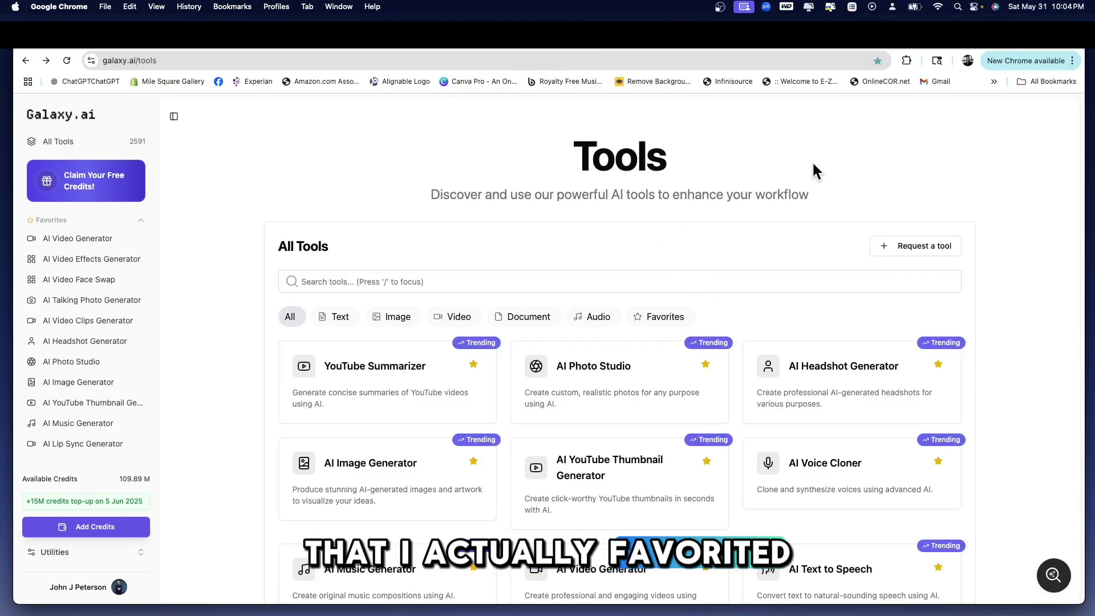
pyautogui.scroll(-3, 814, 171)
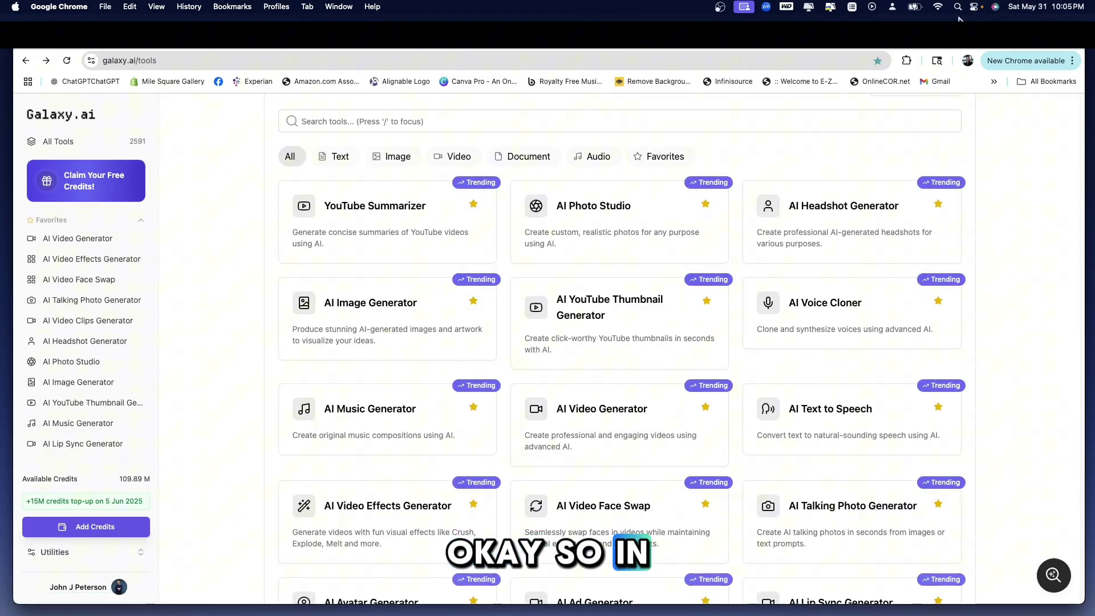
pyautogui.scroll(1, 421, 228)
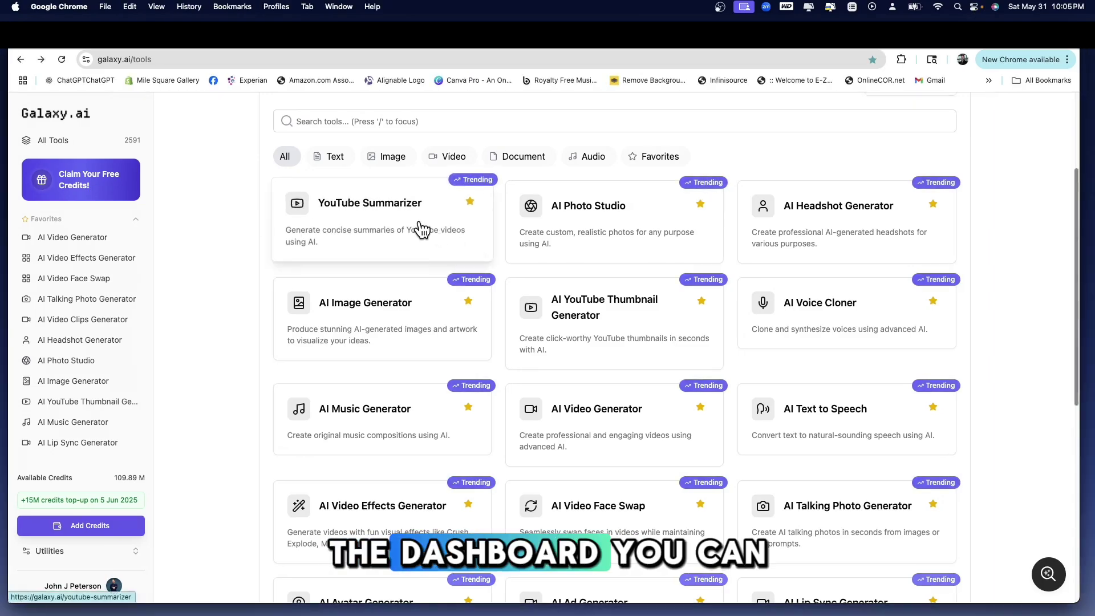
pyautogui.scroll(1, 360, 211)
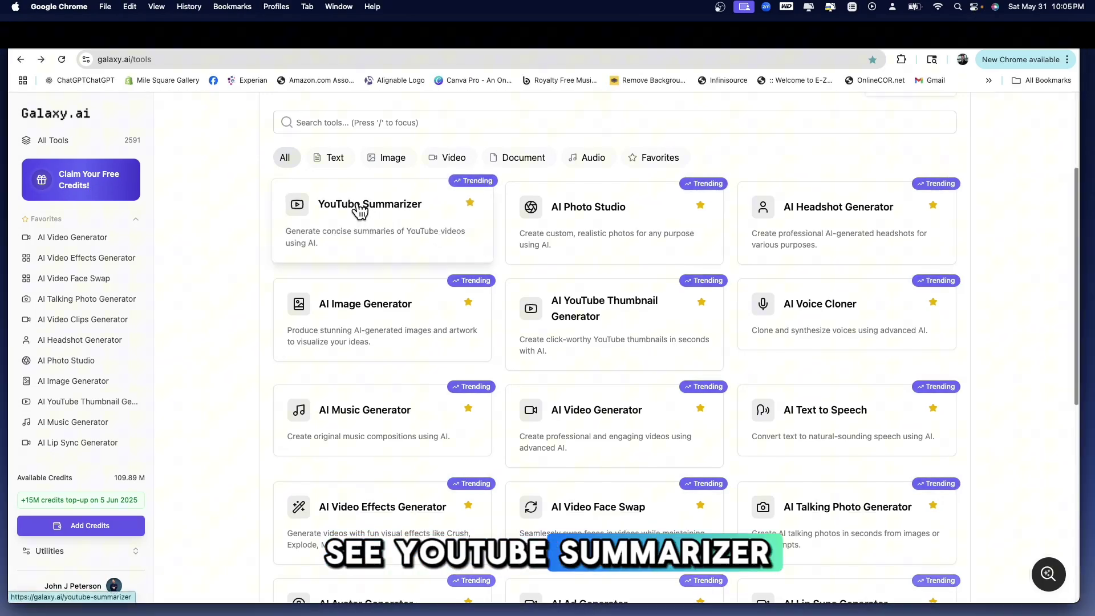
pyautogui.click(355, 206)
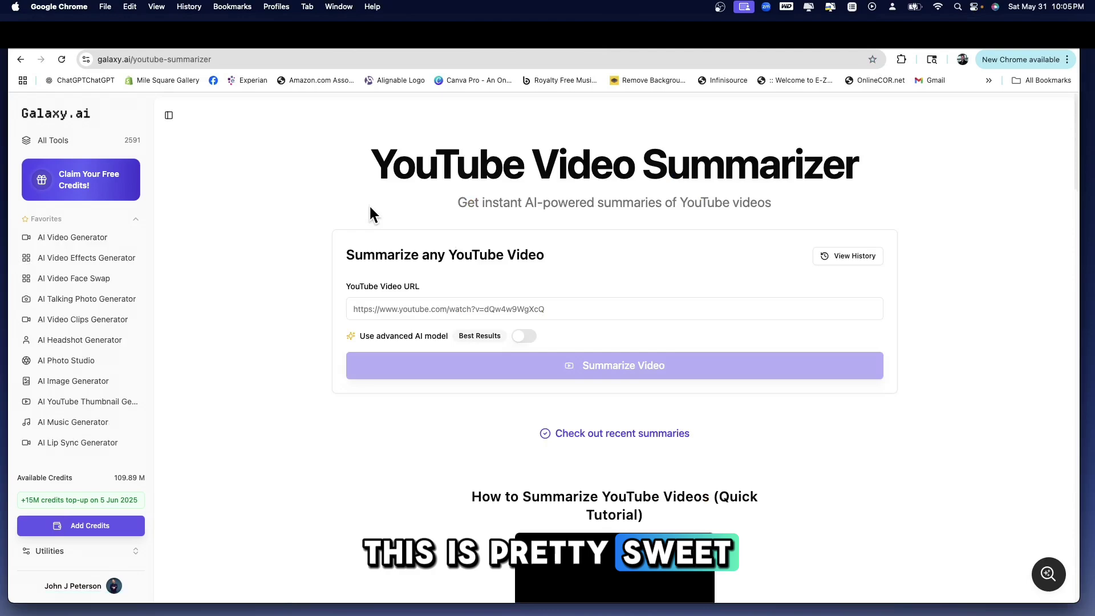
# - Examine the YouTube Video Summarizer's video URL field, advanced AI model option, feature list and how-it-works instructions
pyautogui.scroll(-3, 528, 305)
pyautogui.scroll(3, 528, 305)
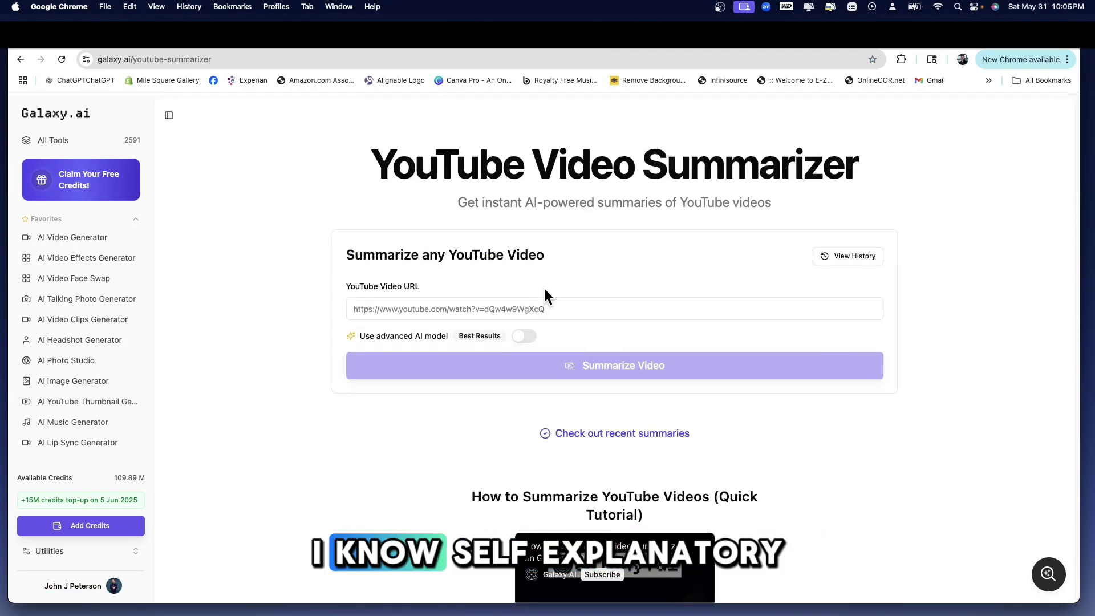
pyautogui.scroll(-3, 545, 294)
pyautogui.scroll(-10, 545, 292)
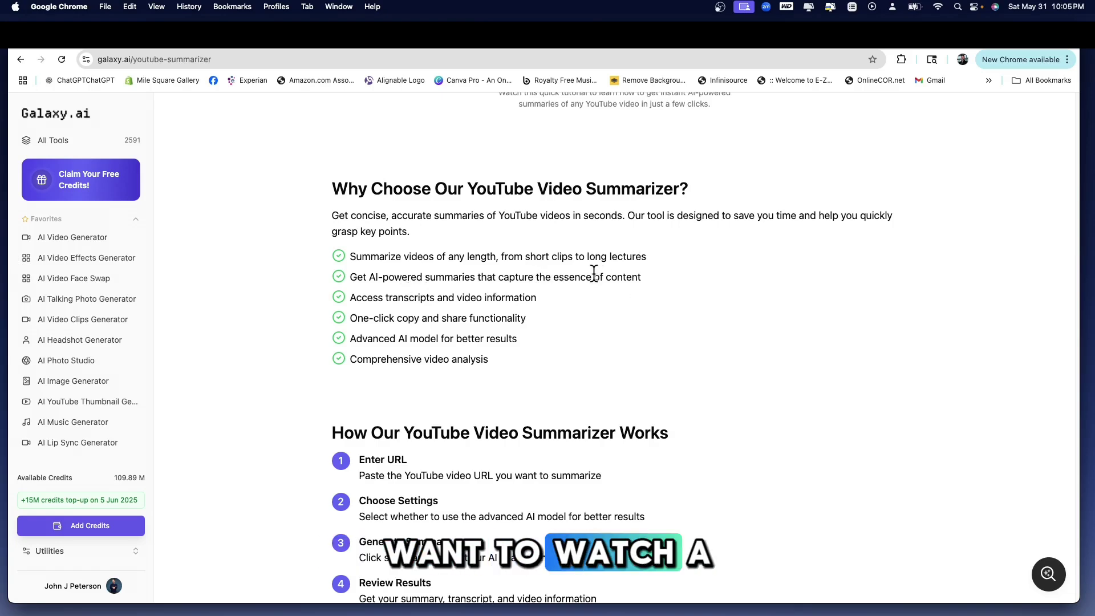
pyautogui.scroll(8, 594, 273)
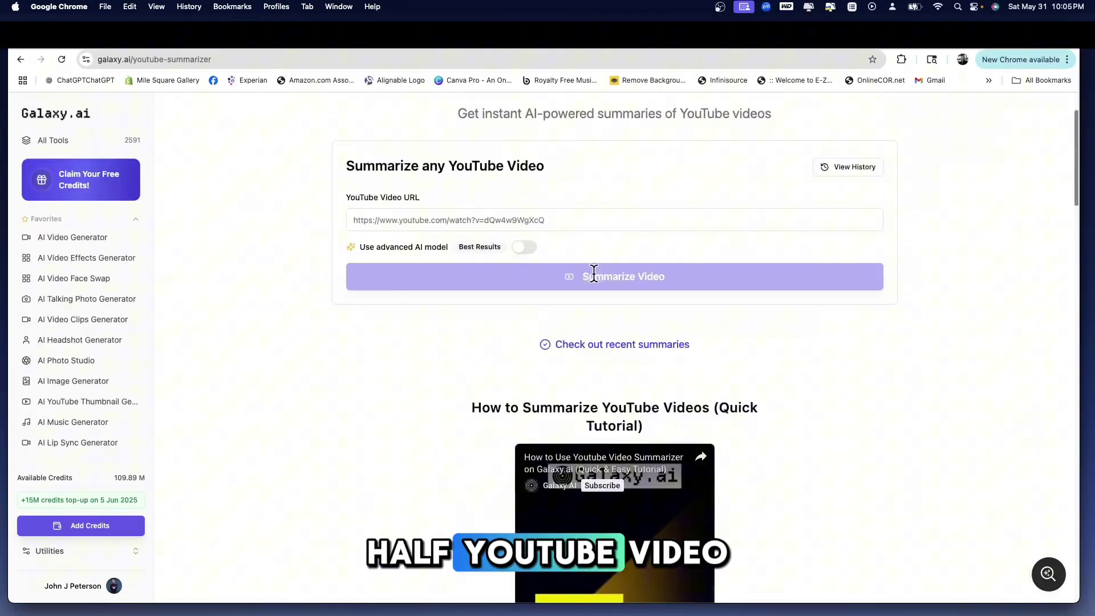
pyautogui.scroll(3, 594, 273)
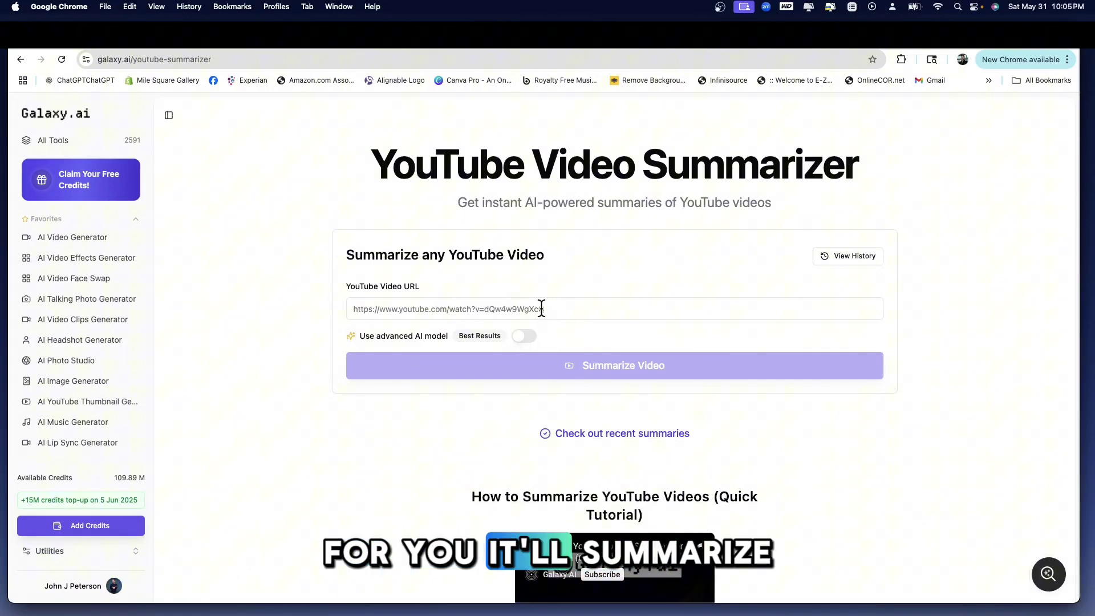
# - Return to the Tools page, open the AI Photo Studio and check which custom models can be chosen
pyautogui.click(20, 61)
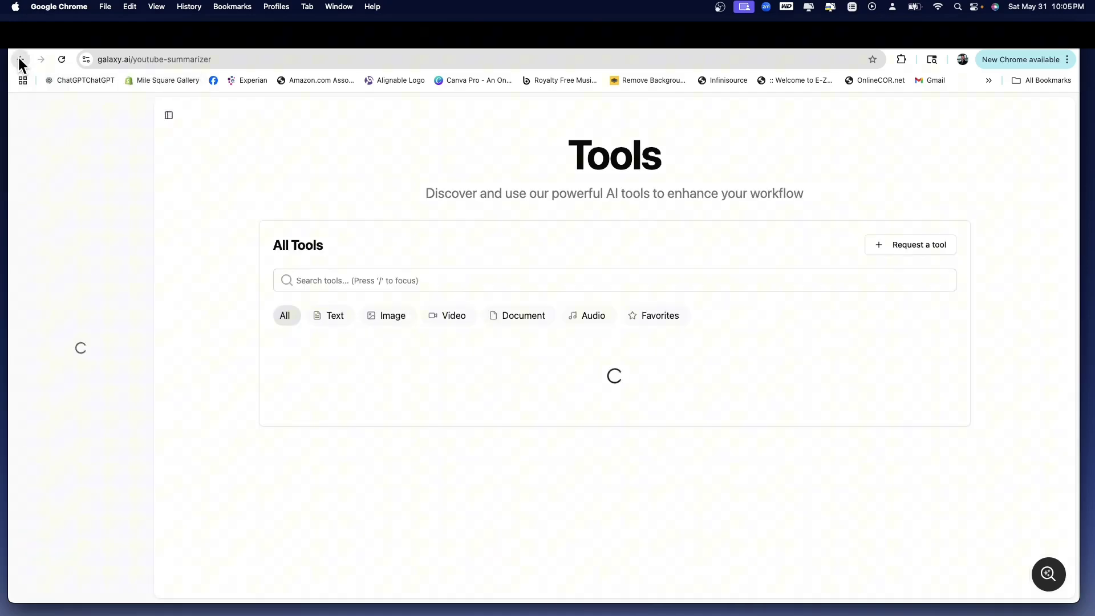
pyautogui.click(587, 165)
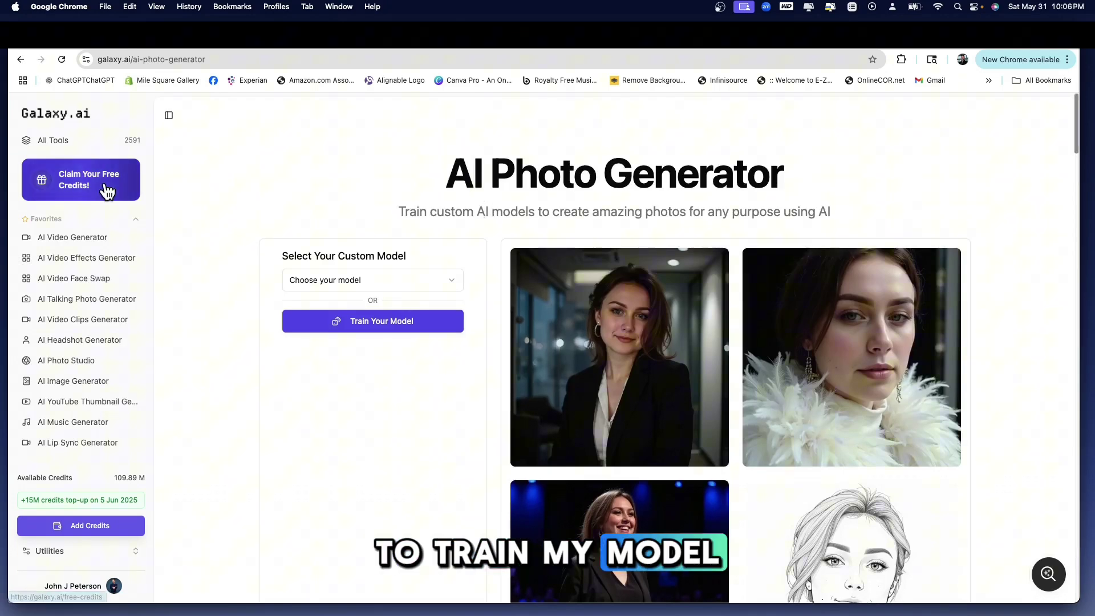
pyautogui.click(446, 282)
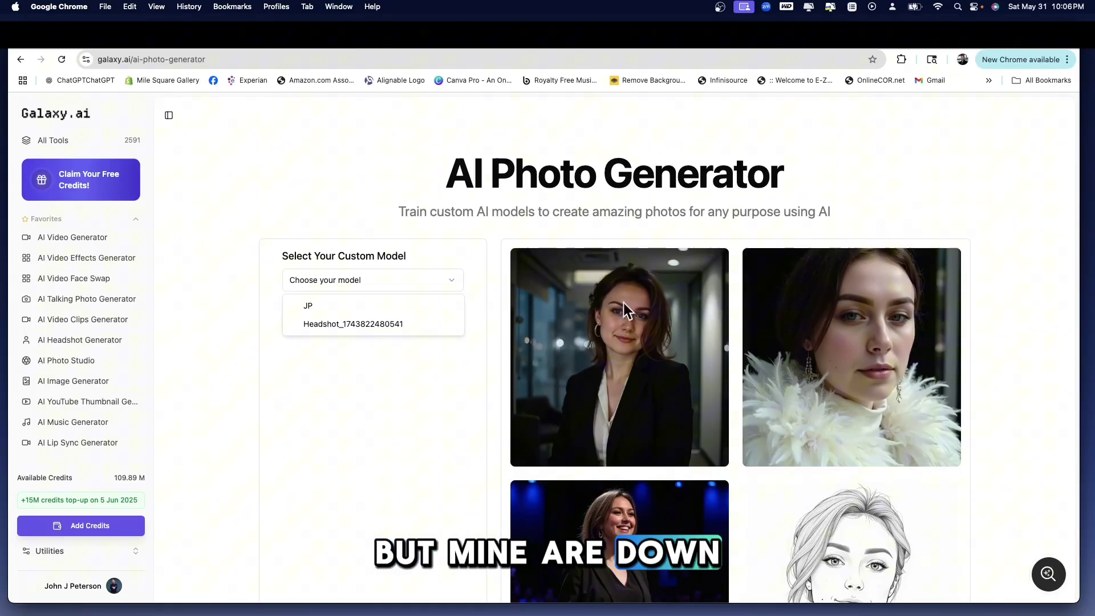
pyautogui.click(539, 403)
pyautogui.scroll(-10, 605, 399)
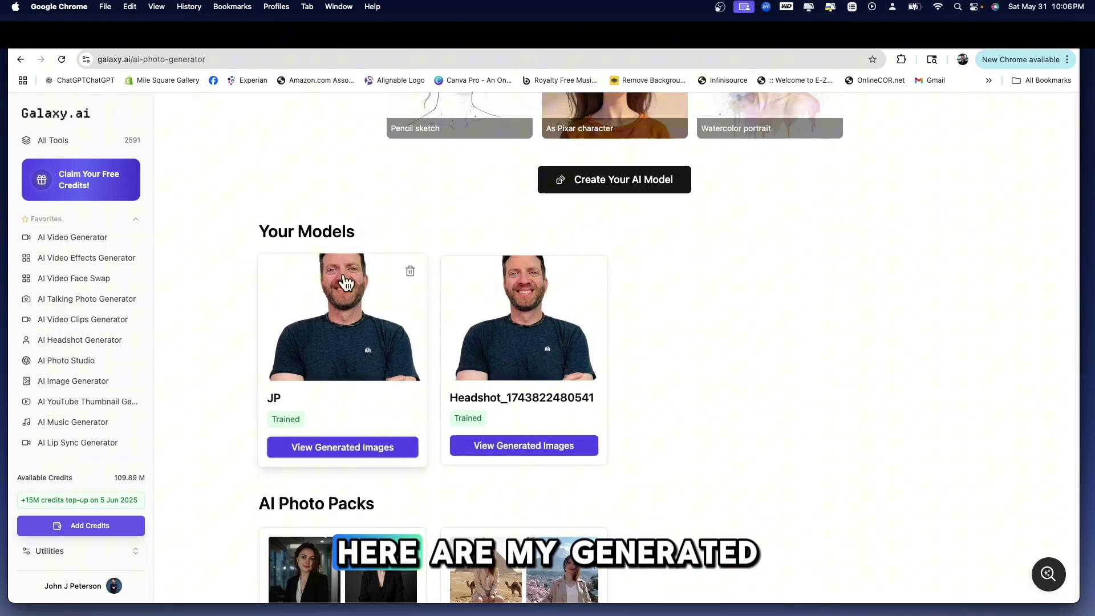
pyautogui.click(535, 451)
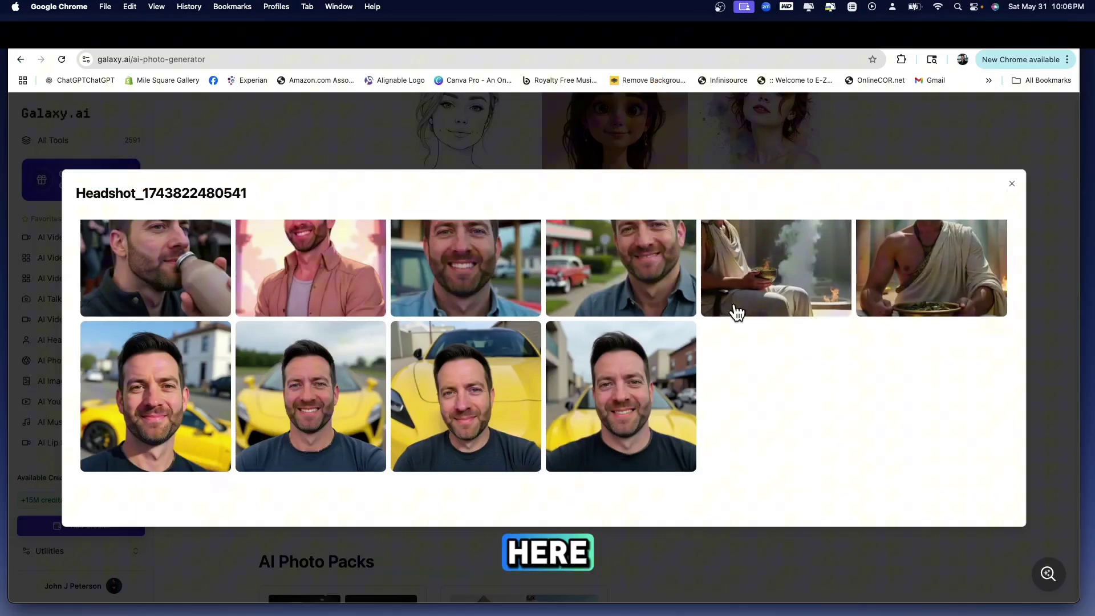
pyautogui.press('Escape')
pyautogui.scroll(-10, 611, 310)
pyautogui.scroll(-15, 525, 257)
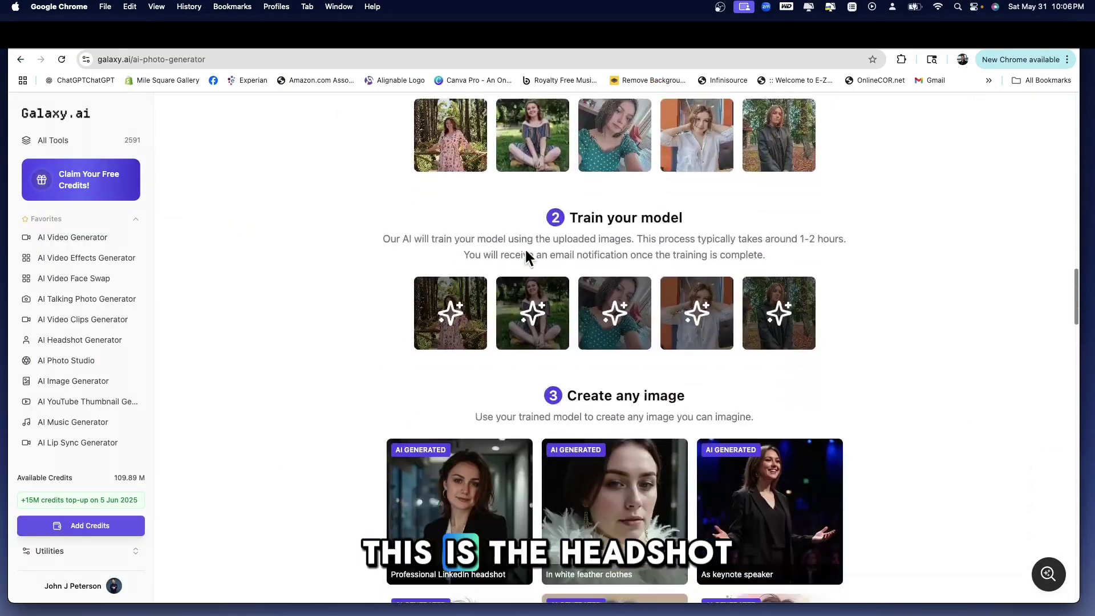
pyautogui.scroll(4, 365, 258)
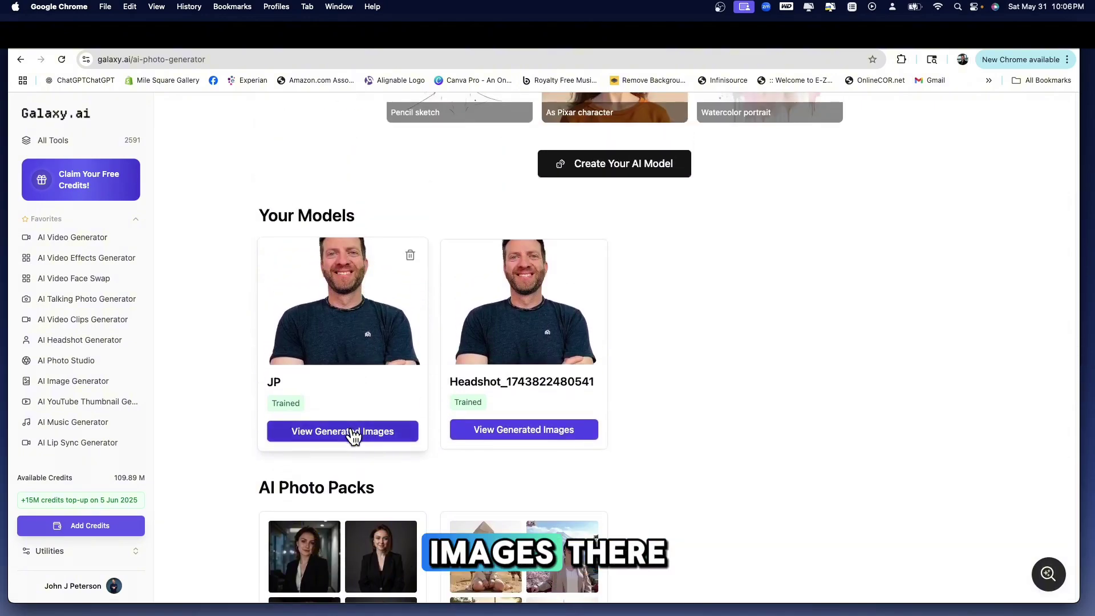
# - Open the JP model's generated images, examine the portraits from the stage shot to the red car photos, and close the gallery
pyautogui.click(353, 434)
pyautogui.scroll(-5, 496, 355)
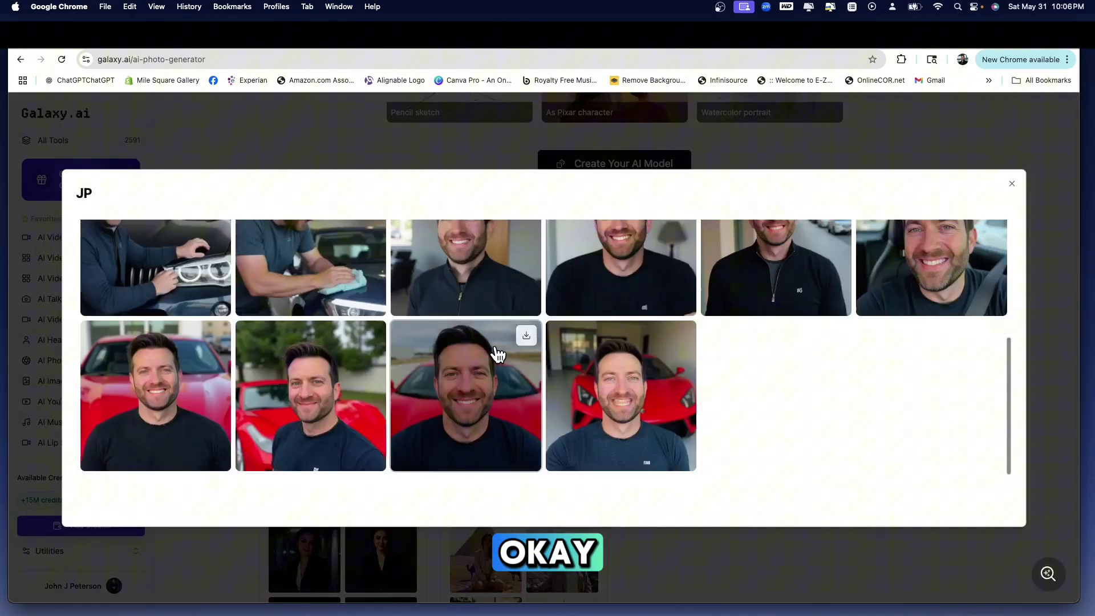
pyautogui.scroll(5, 497, 355)
pyautogui.scroll(-5, 496, 354)
pyautogui.scroll(5, 497, 355)
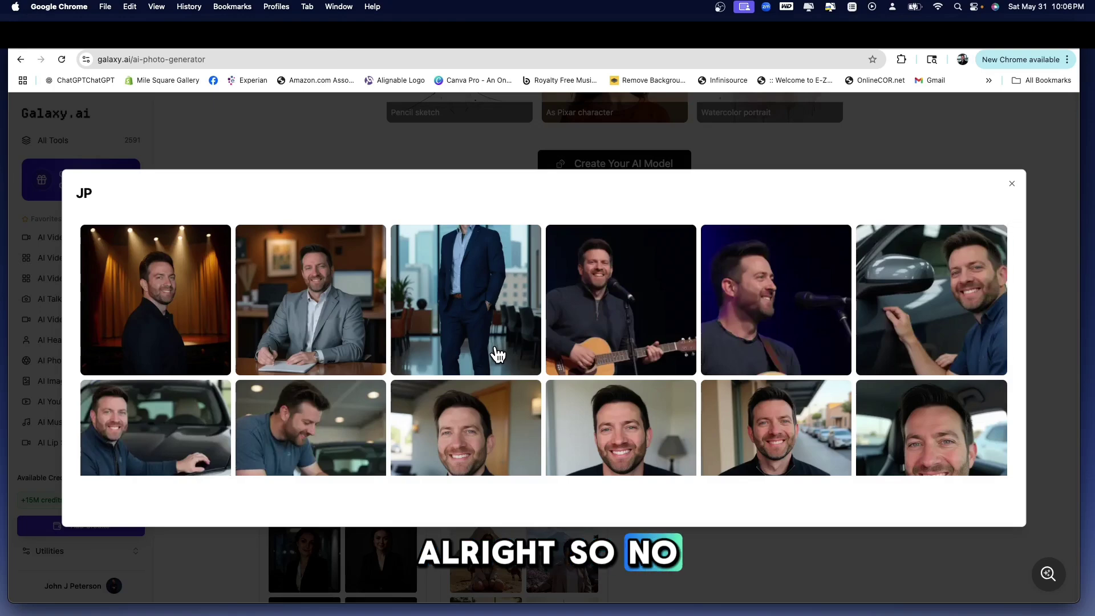
pyautogui.moveTo(496, 355)
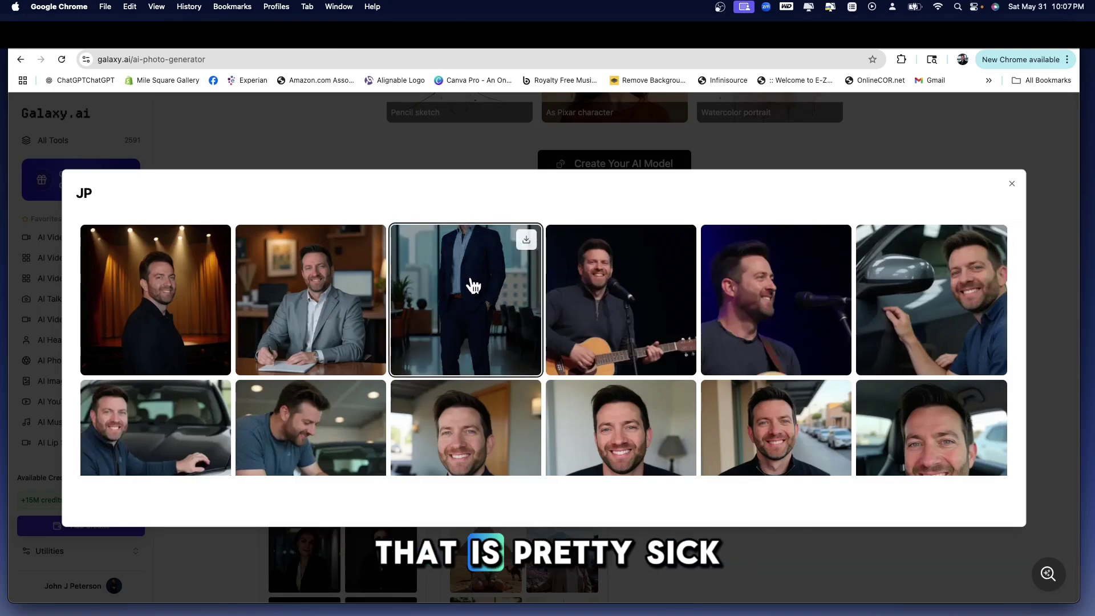
pyautogui.moveTo(149, 291)
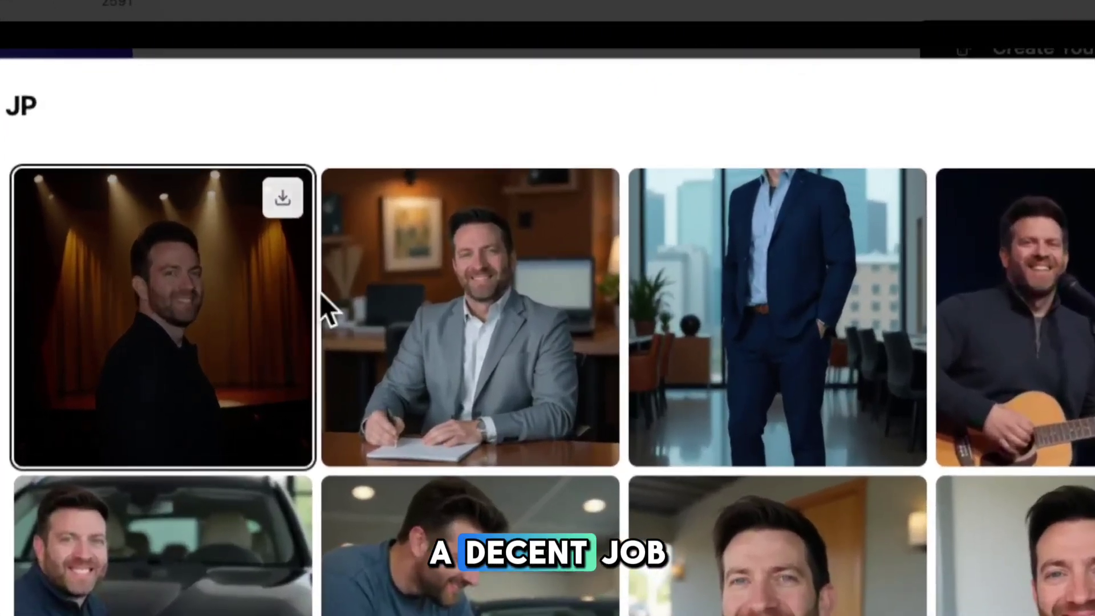
pyautogui.moveTo(266, 296)
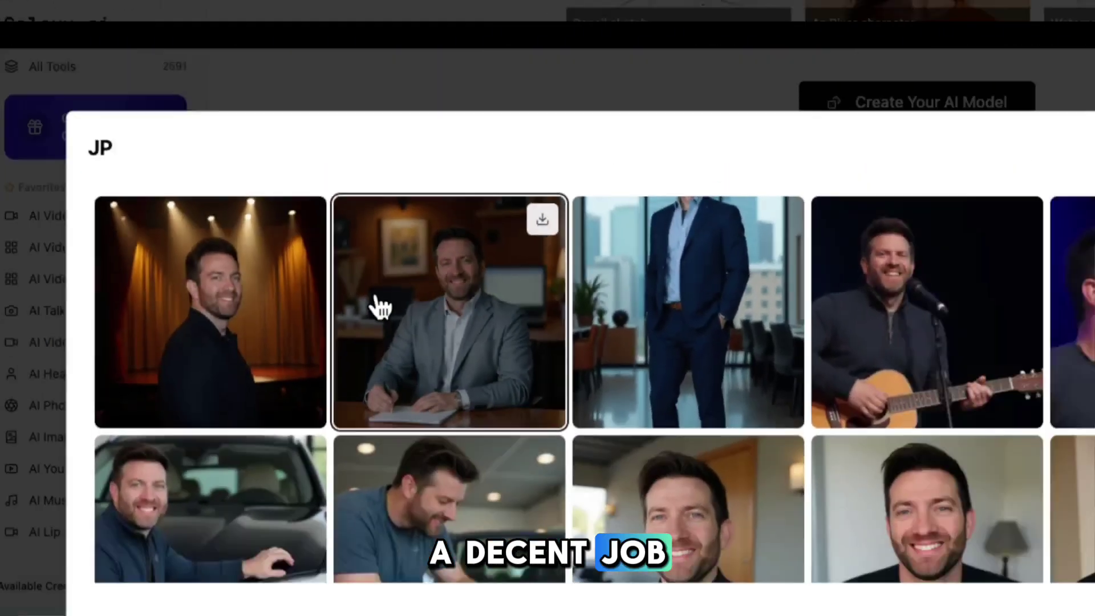
pyautogui.moveTo(684, 326)
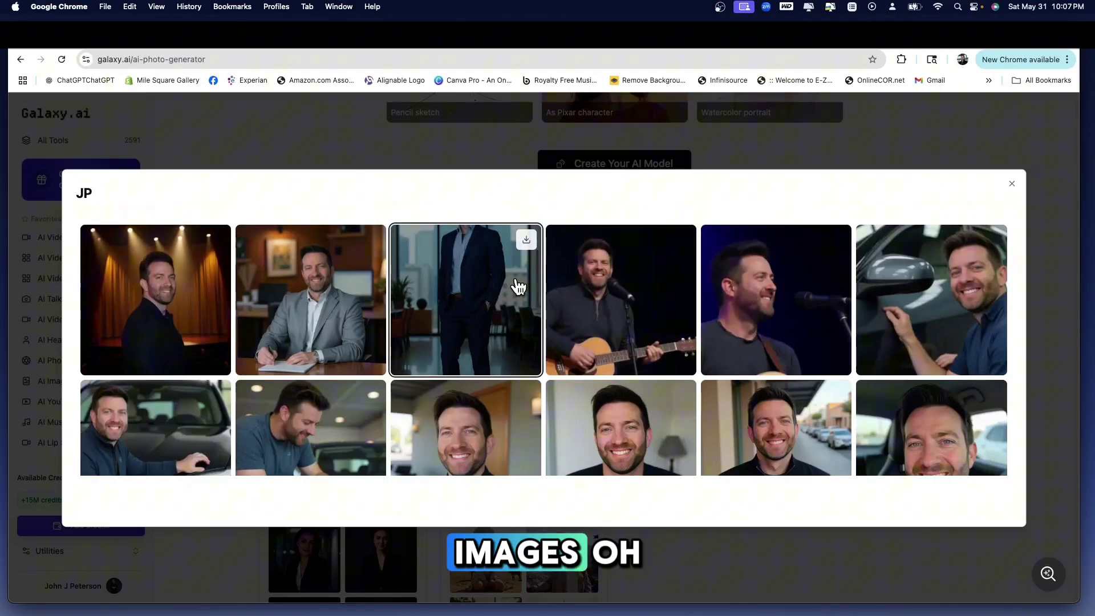
pyautogui.moveTo(622, 287)
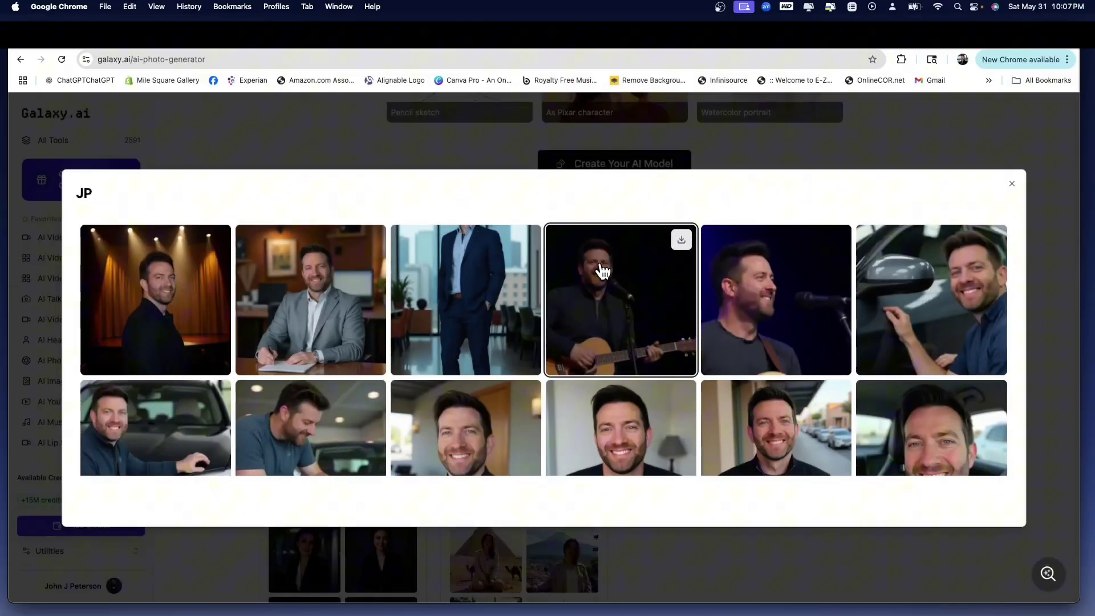
pyautogui.scroll(-3, 776, 396)
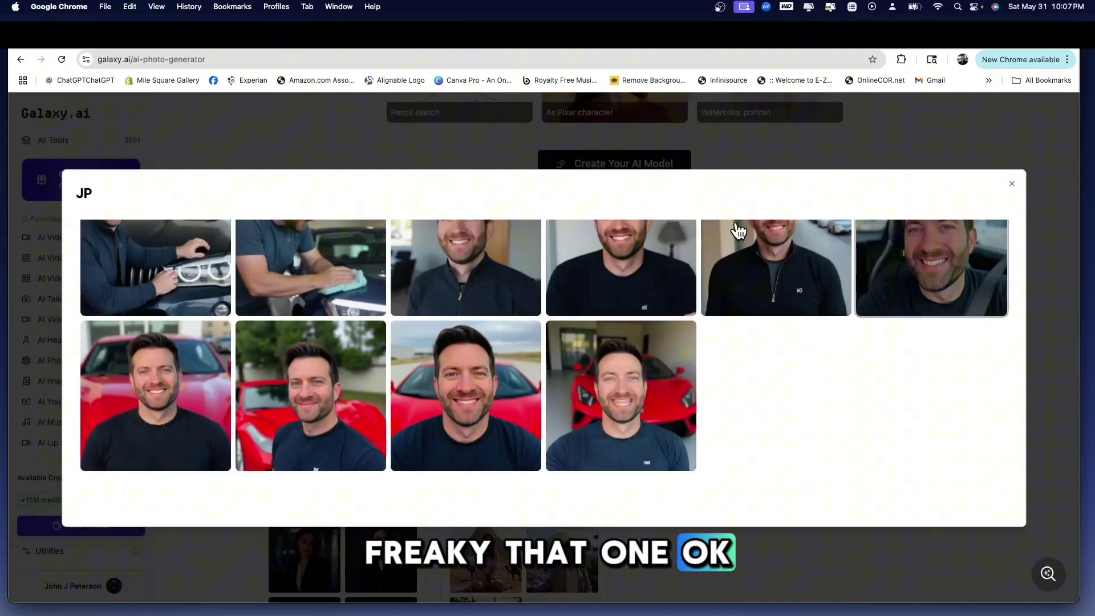
pyautogui.click(1014, 185)
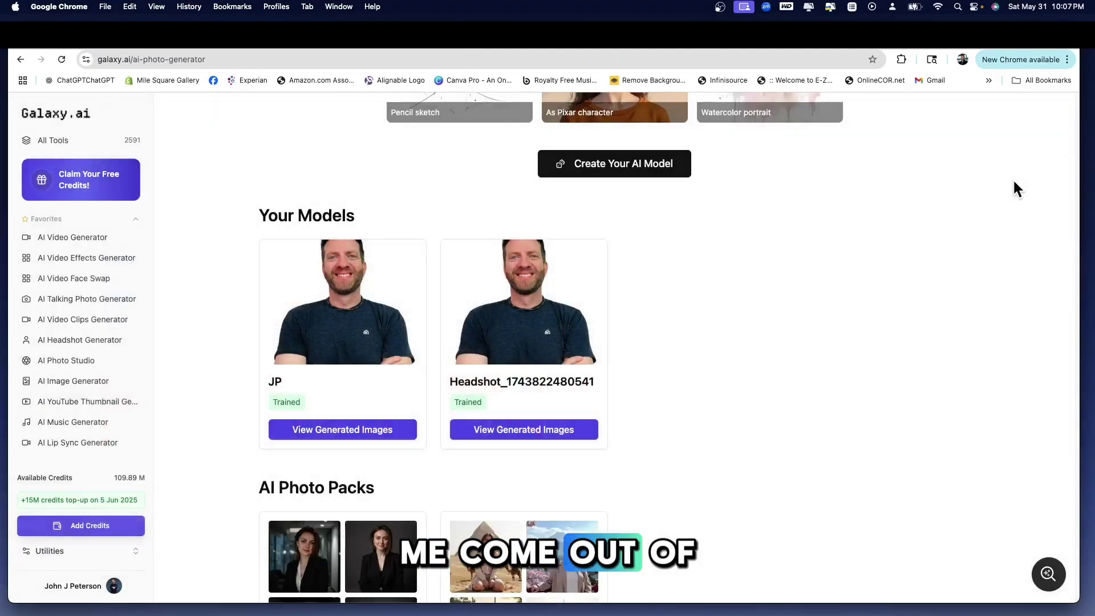
pyautogui.scroll(-10, 581, 274)
pyautogui.scroll(10, 577, 280)
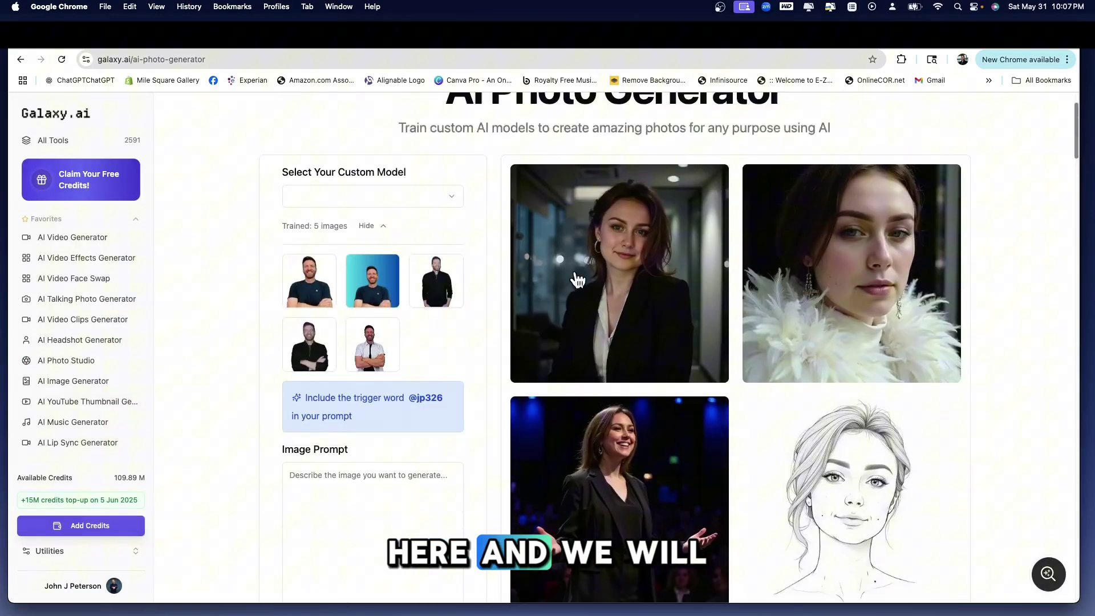
pyautogui.click(17, 59)
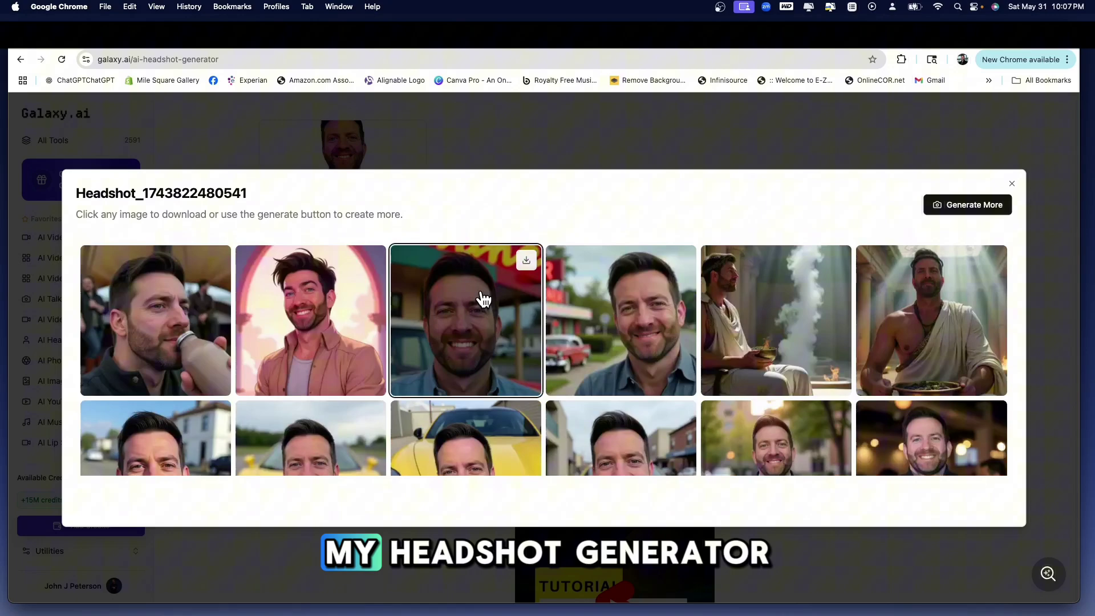
pyautogui.scroll(-15, 576, 322)
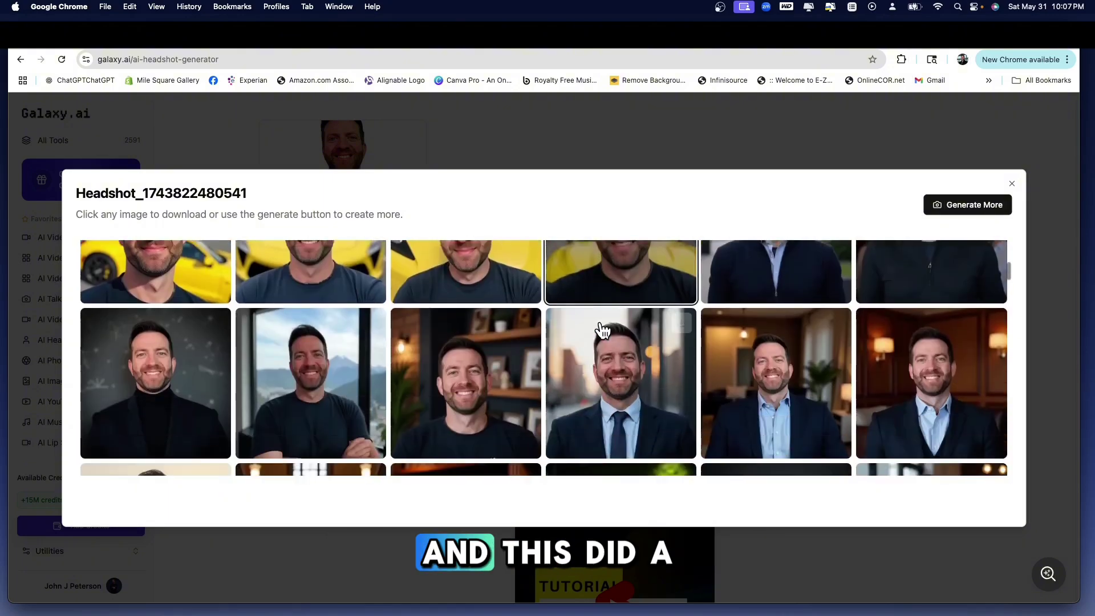
pyautogui.scroll(-15, 608, 336)
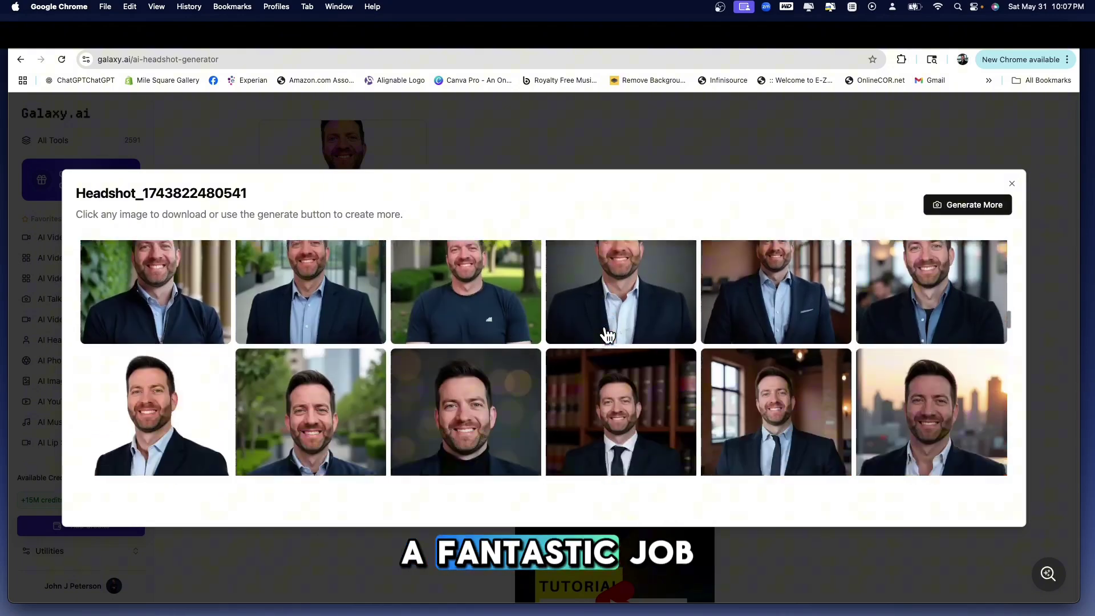
pyautogui.scroll(-15, 608, 335)
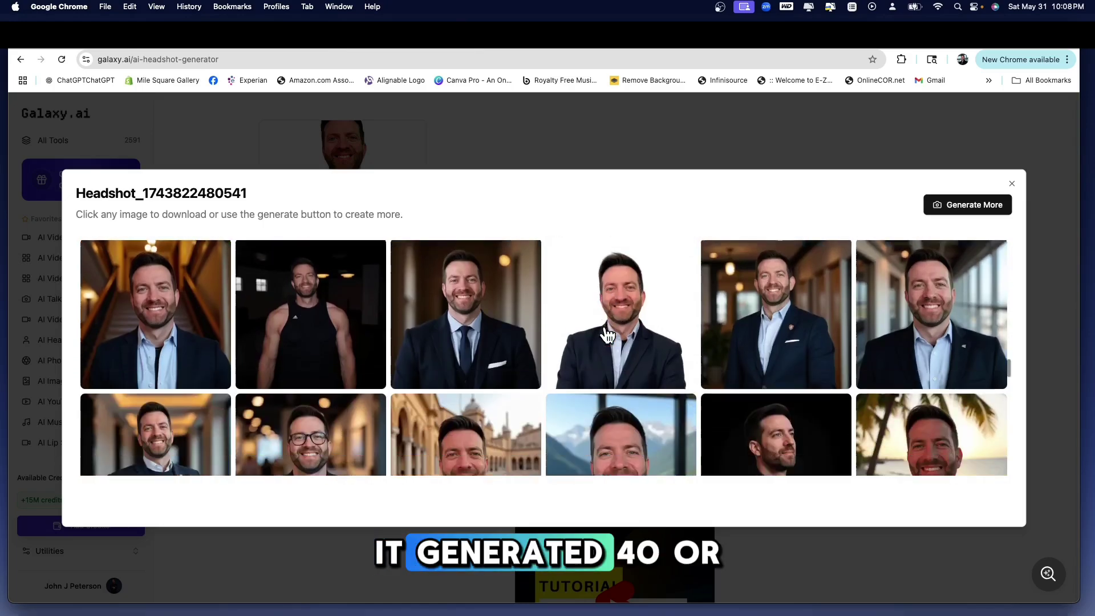
pyautogui.scroll(-15, 608, 336)
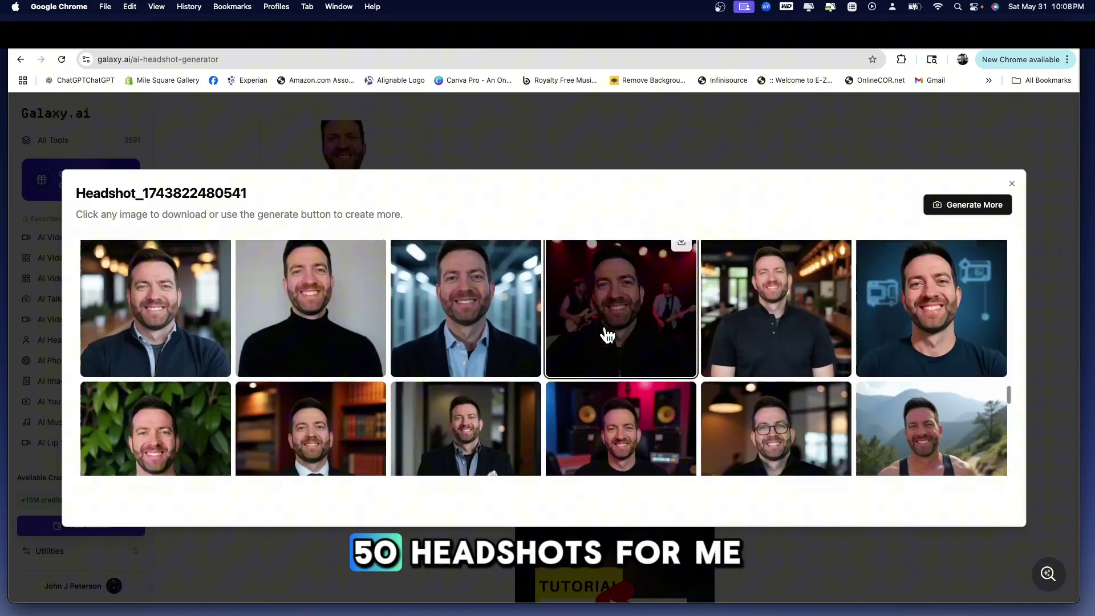
pyautogui.scroll(-15, 608, 336)
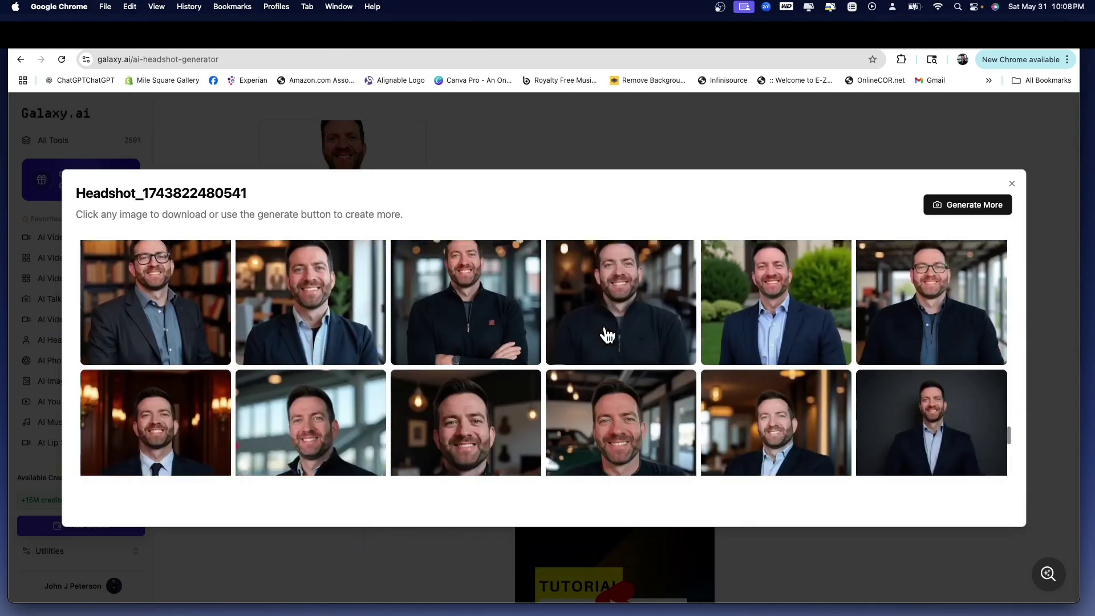
pyautogui.scroll(-1, 608, 335)
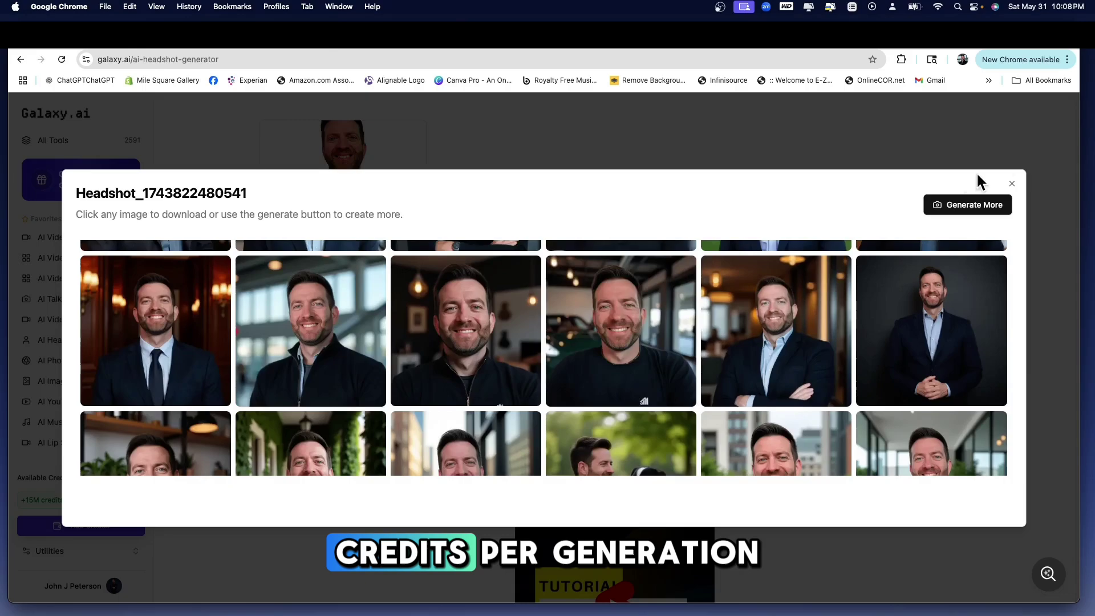
pyautogui.click(1012, 184)
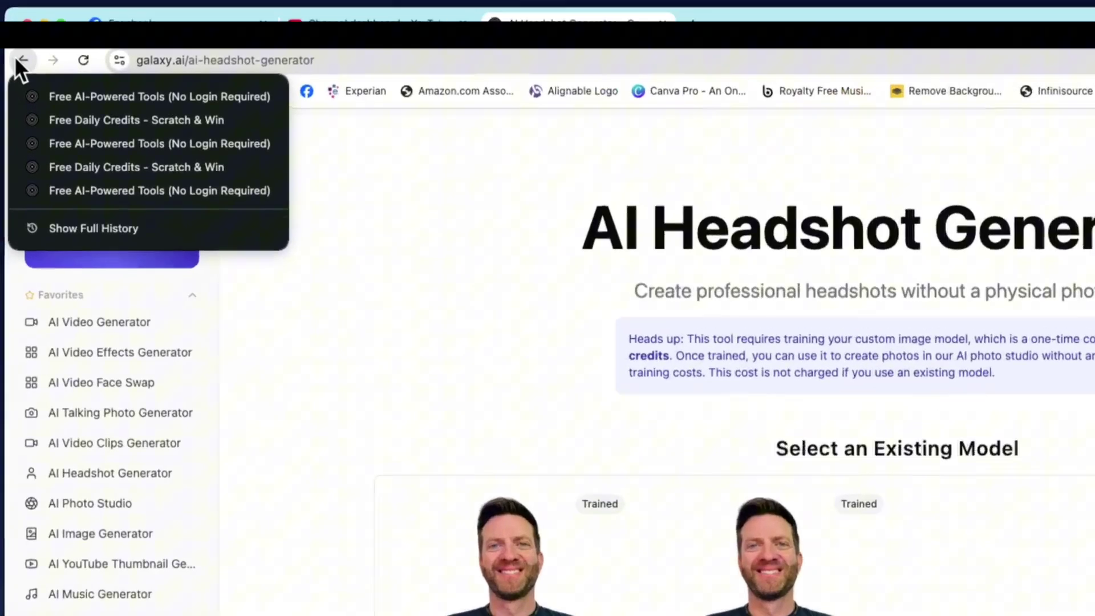
# - Return to the Tools page, open the AI Image Generator and bring up its choice of AI models
pyautogui.click(20, 59)
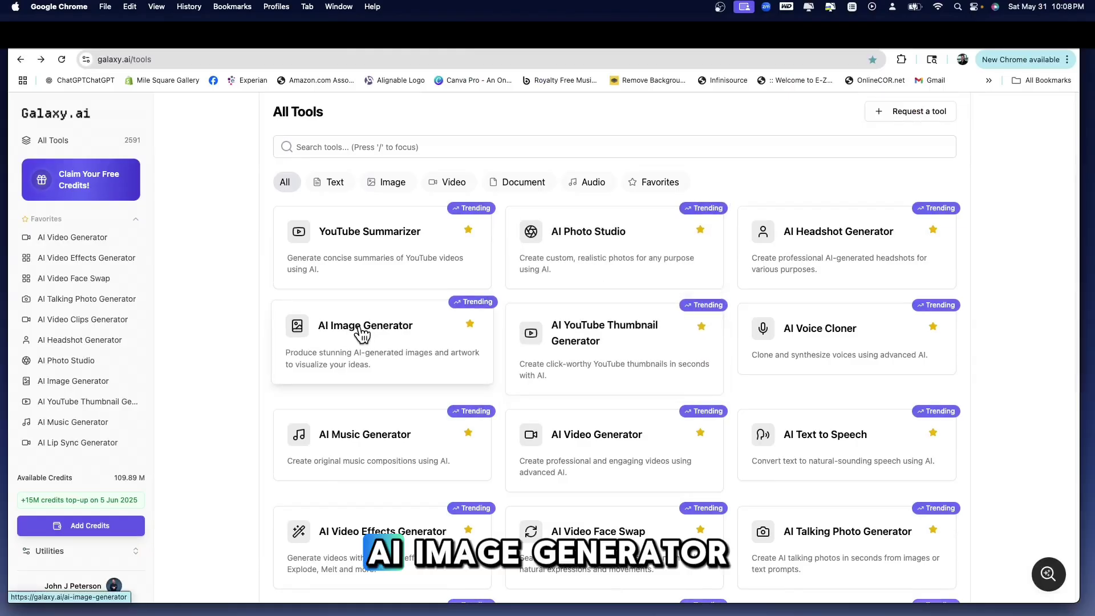
pyautogui.click(363, 332)
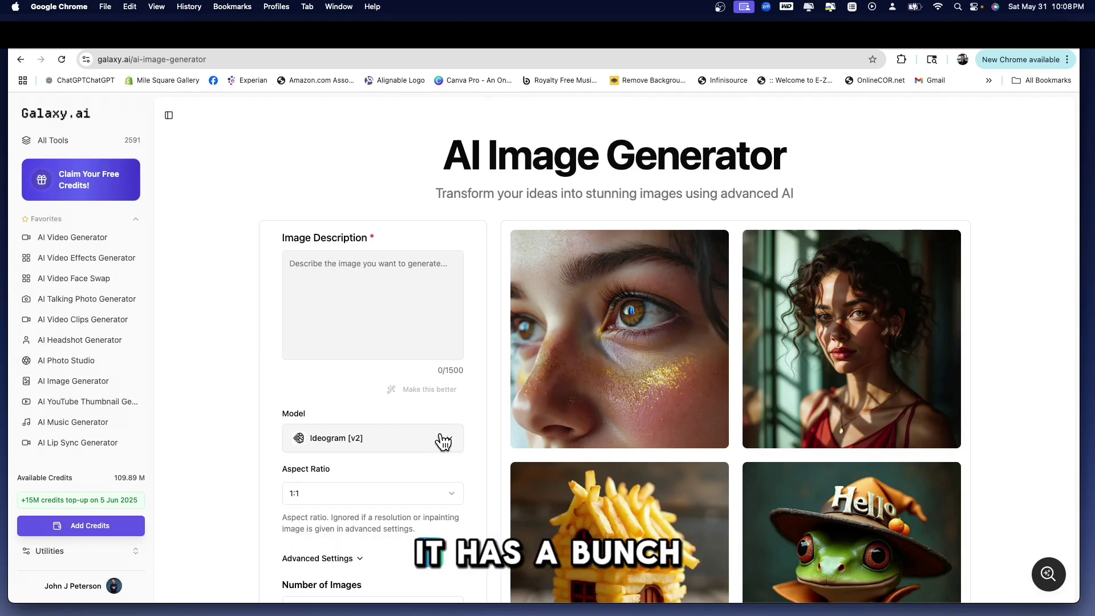
pyautogui.click(409, 443)
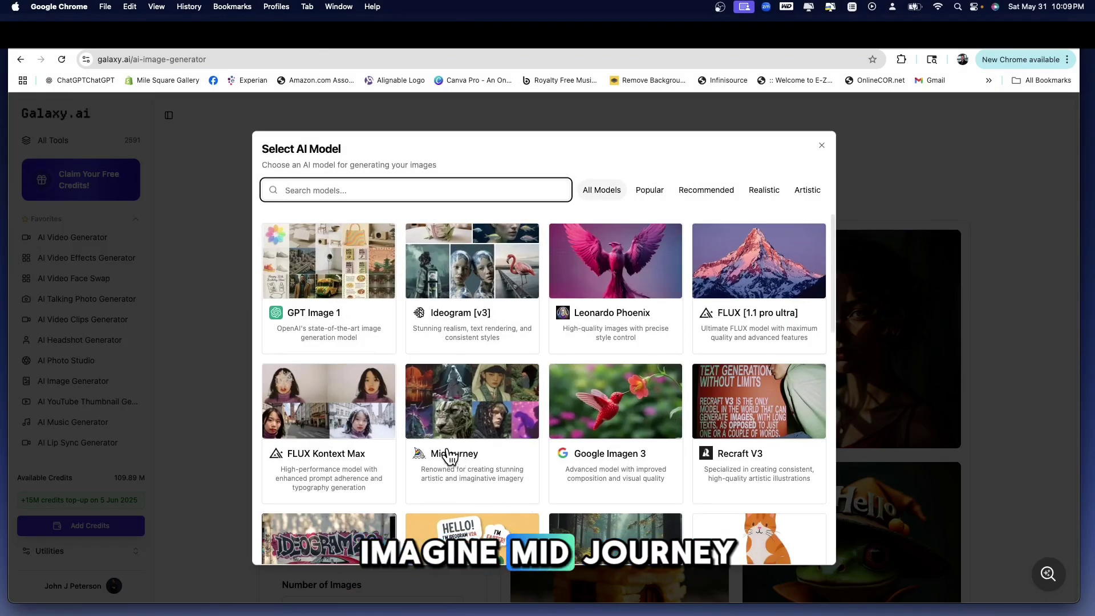
# - Review the available image models down to Stable Diffusion XL, then close the selection without choosing another model
pyautogui.scroll(-5, 436, 454)
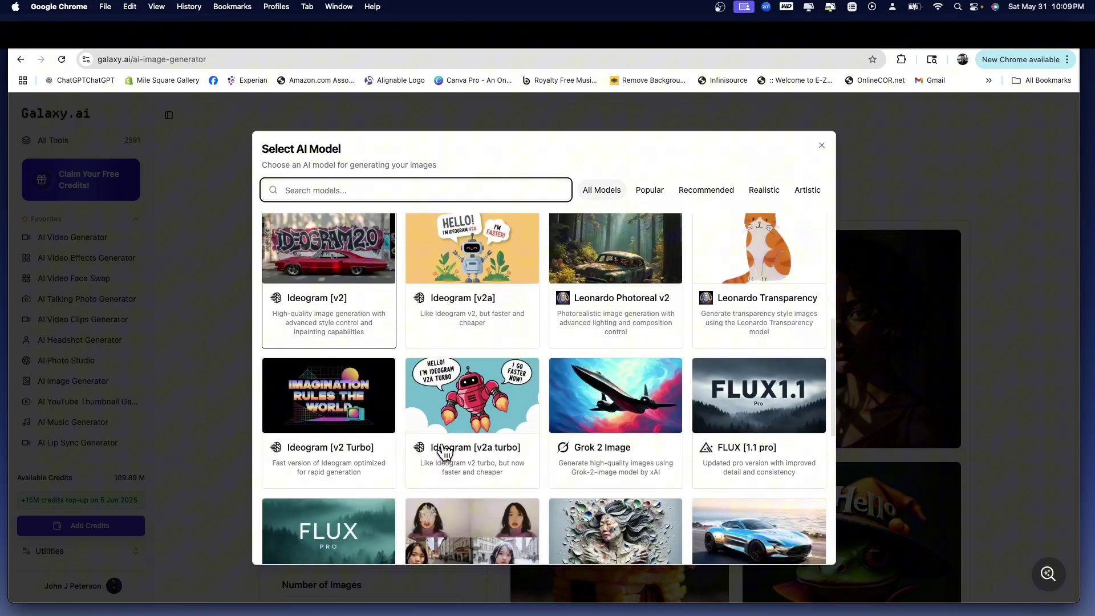
pyautogui.scroll(-2, 623, 432)
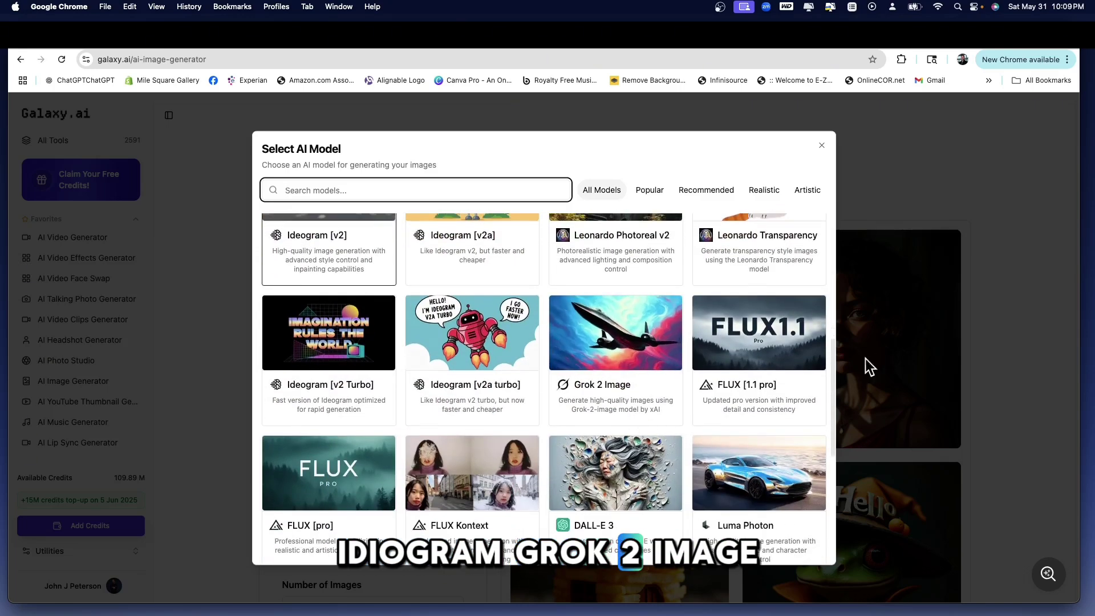
pyautogui.scroll(-3, 713, 374)
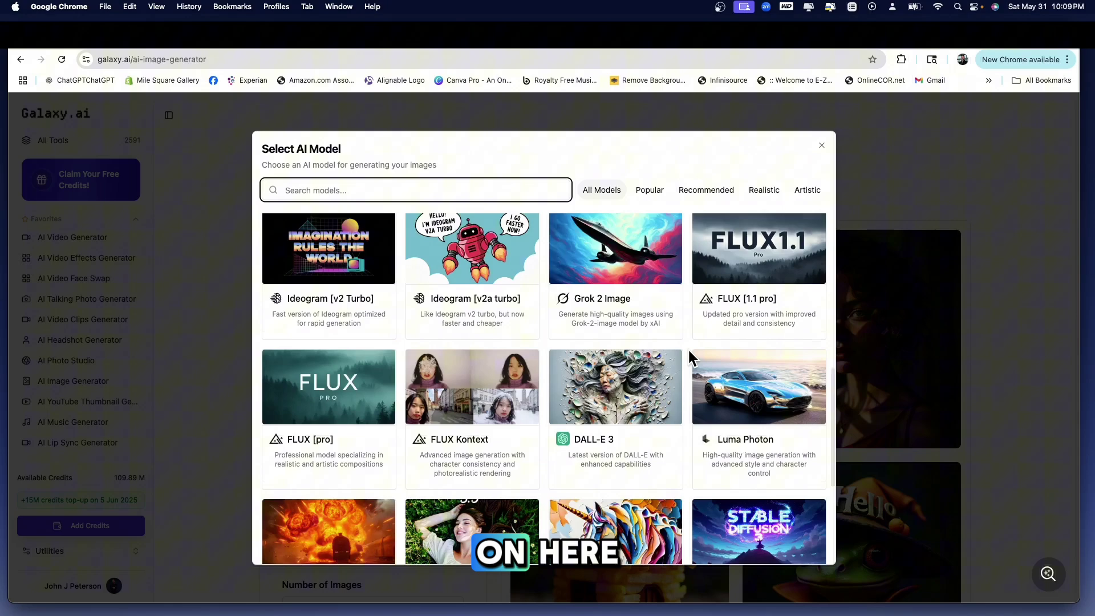
pyautogui.scroll(-5, 688, 351)
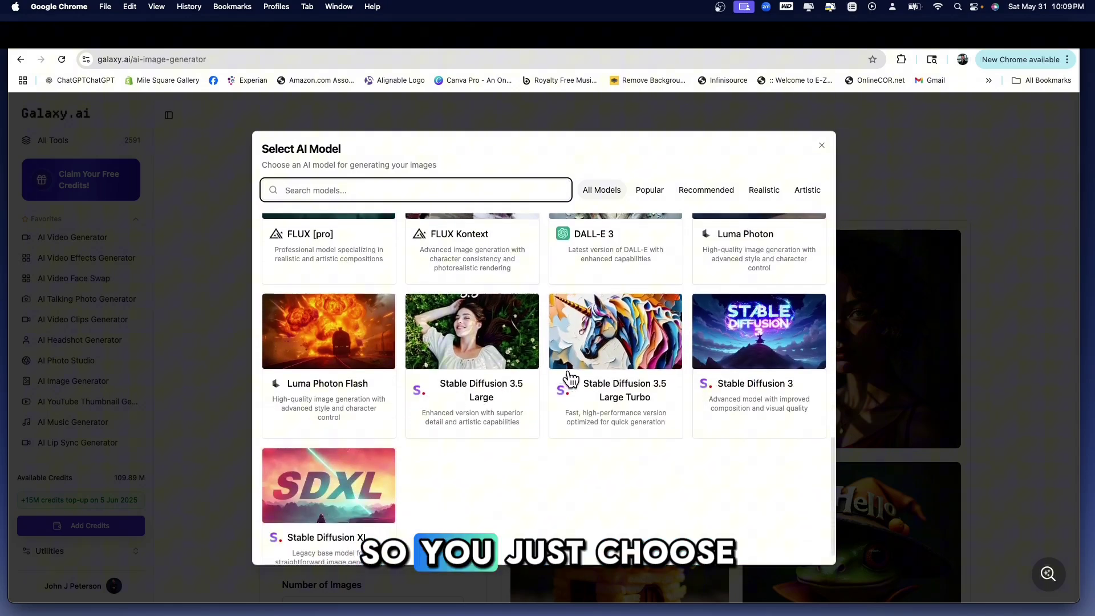
pyautogui.scroll(15, 571, 379)
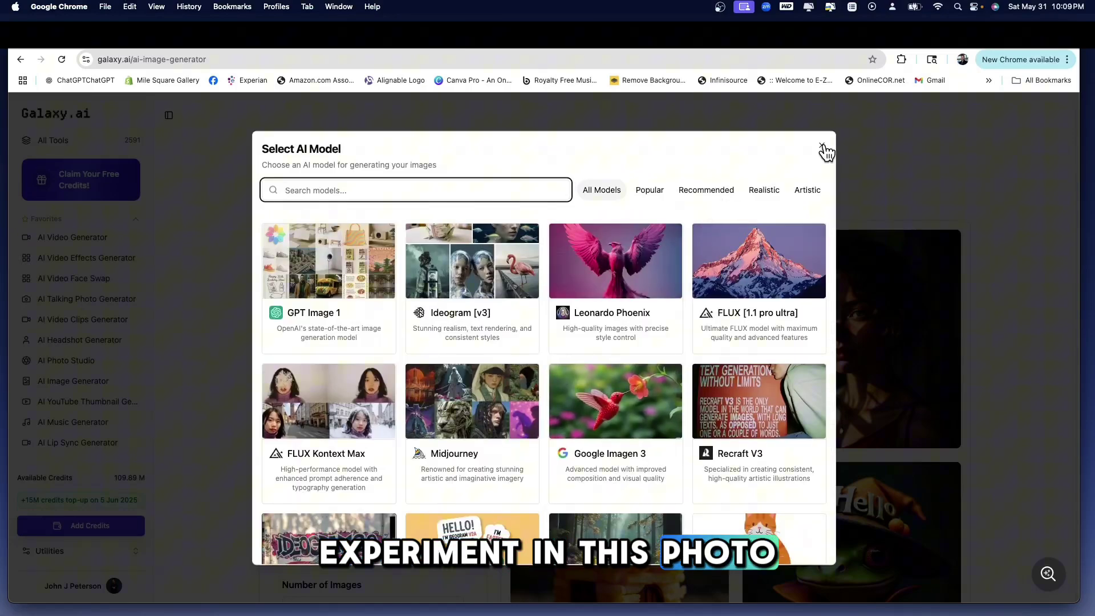
pyautogui.click(823, 147)
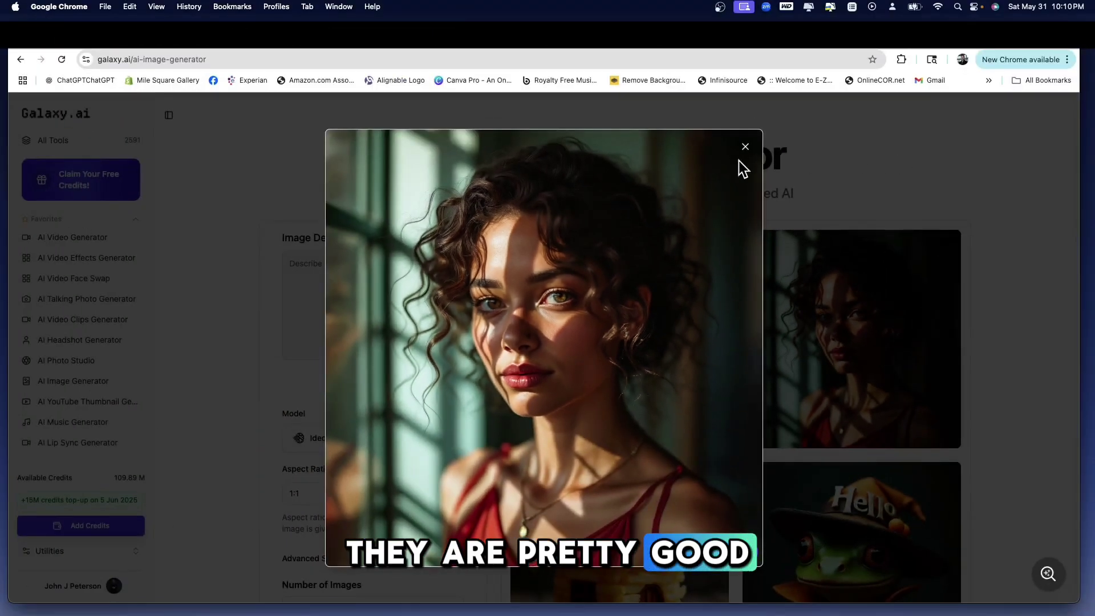
# - Close the enlarged portrait of the curly-haired woman, view the French fry house sample at full size and close it
pyautogui.click(745, 147)
pyautogui.scroll(-5, 742, 256)
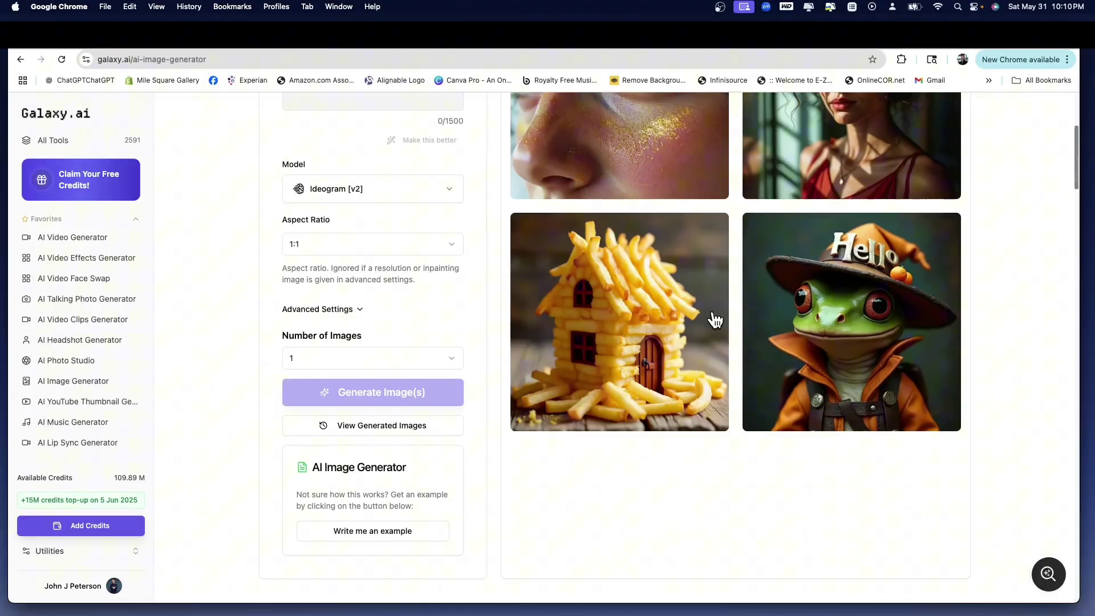
pyautogui.click(643, 321)
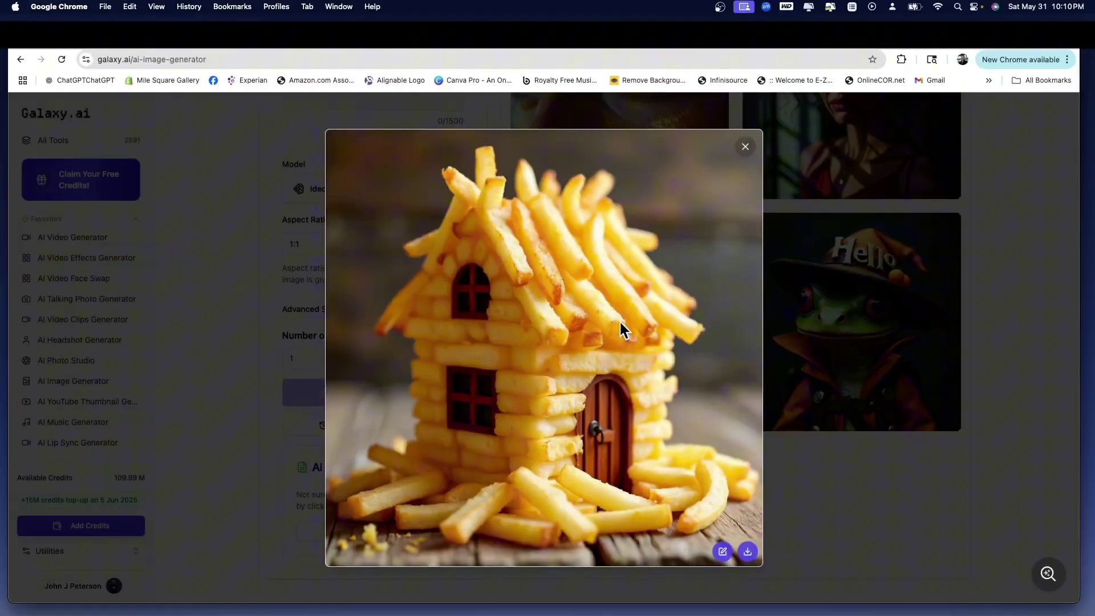
pyautogui.press('Escape')
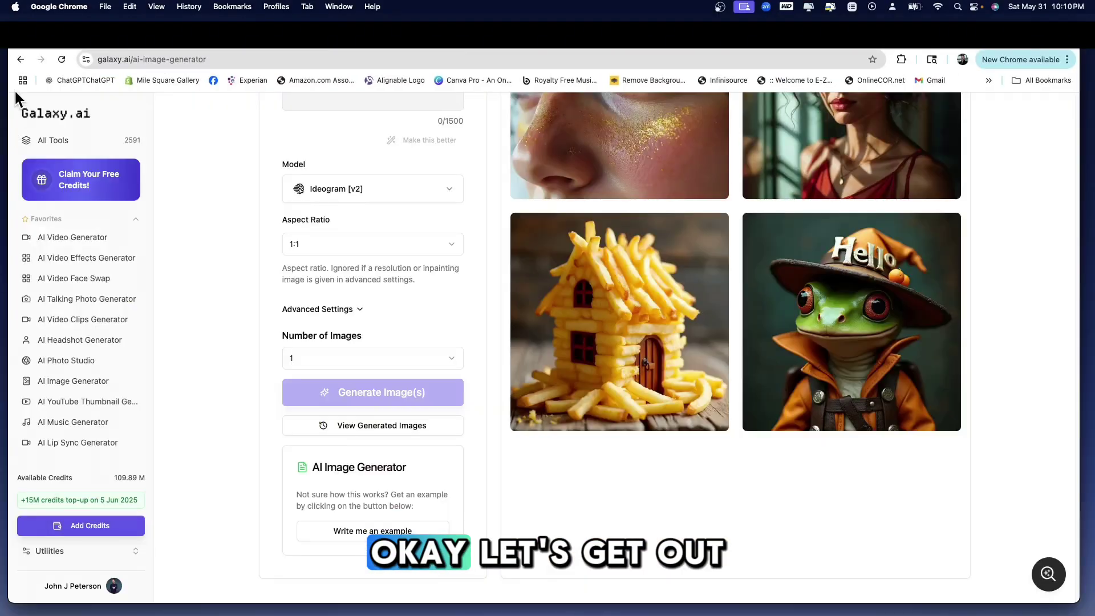
# - Return to the Tools page, open the AI YouTube Thumbnail Generator and look over its design settings
pyautogui.click(19, 60)
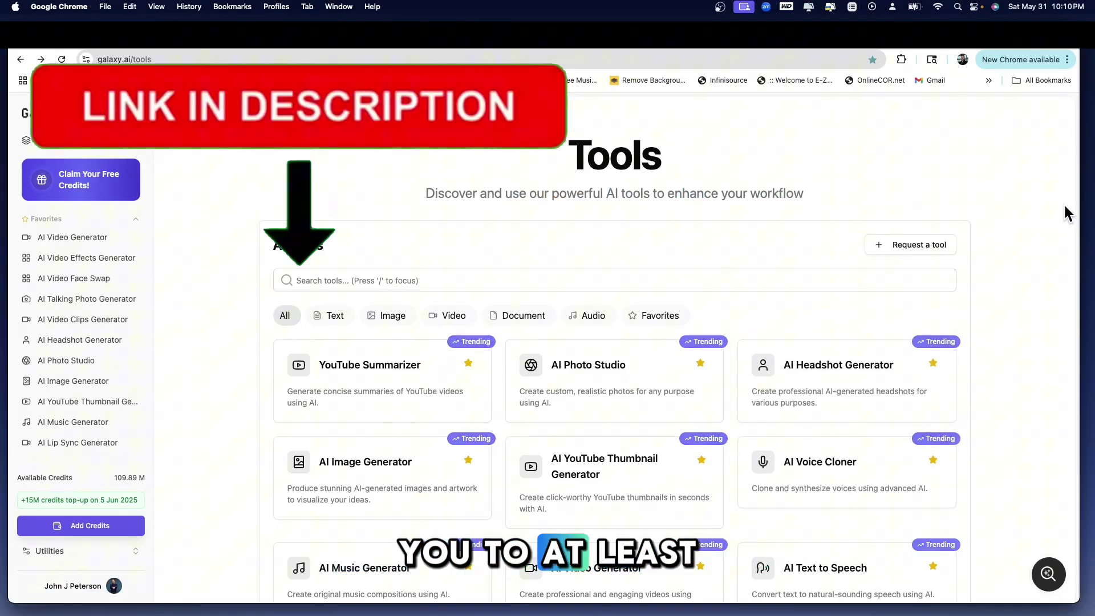
pyautogui.click(606, 468)
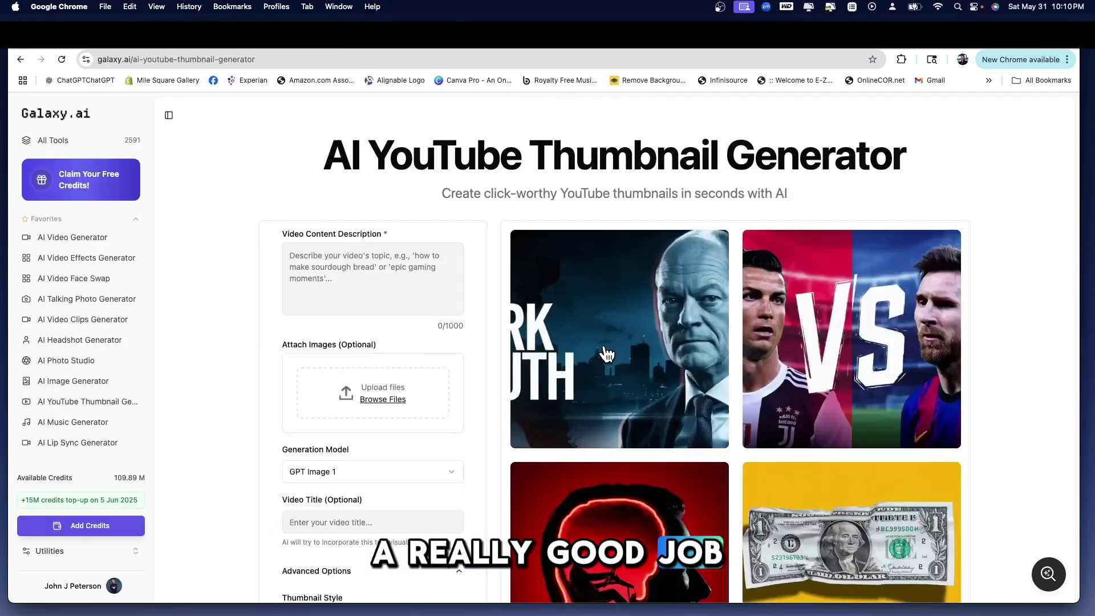
pyautogui.scroll(-15, 605, 353)
pyautogui.scroll(7, 617, 342)
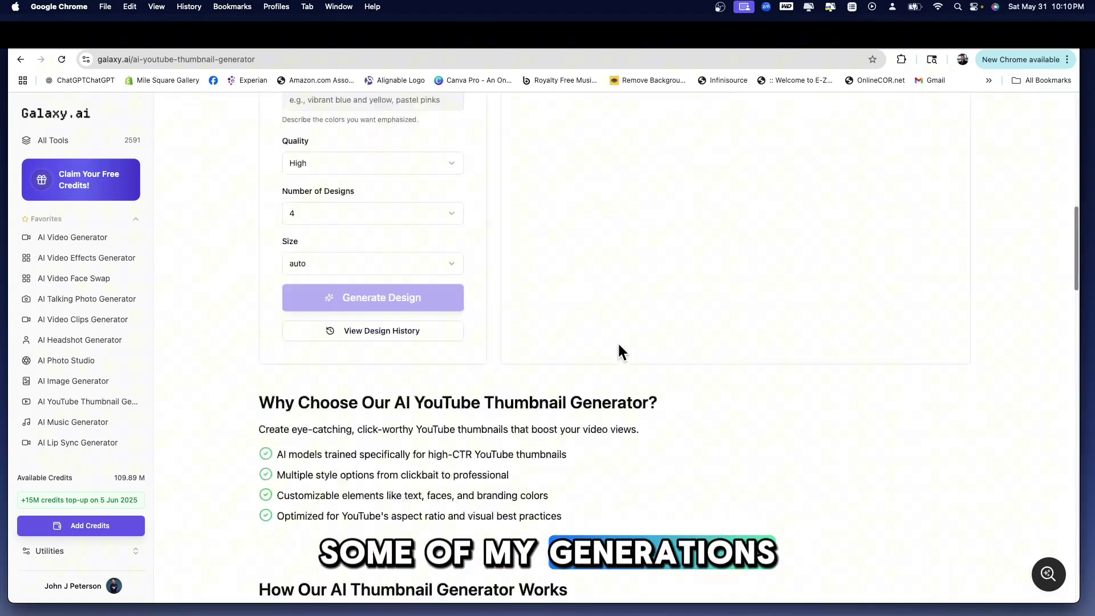
# - Open the thumbnail design history, inspect the details of the first Veo 3 review thumbnail and close the history
pyautogui.scroll(4, 619, 345)
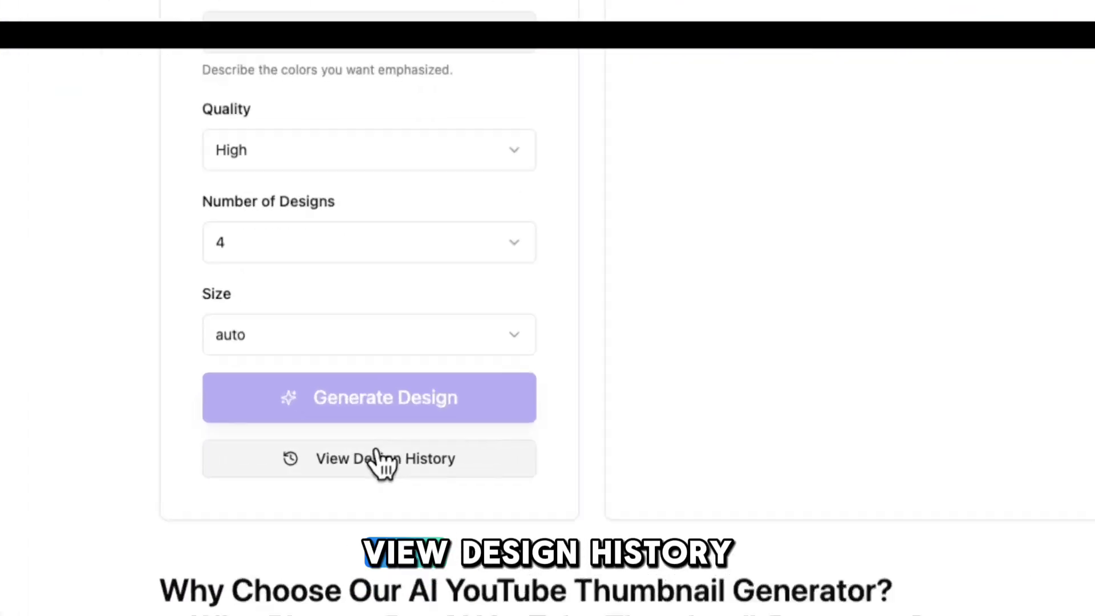
pyautogui.click(382, 455)
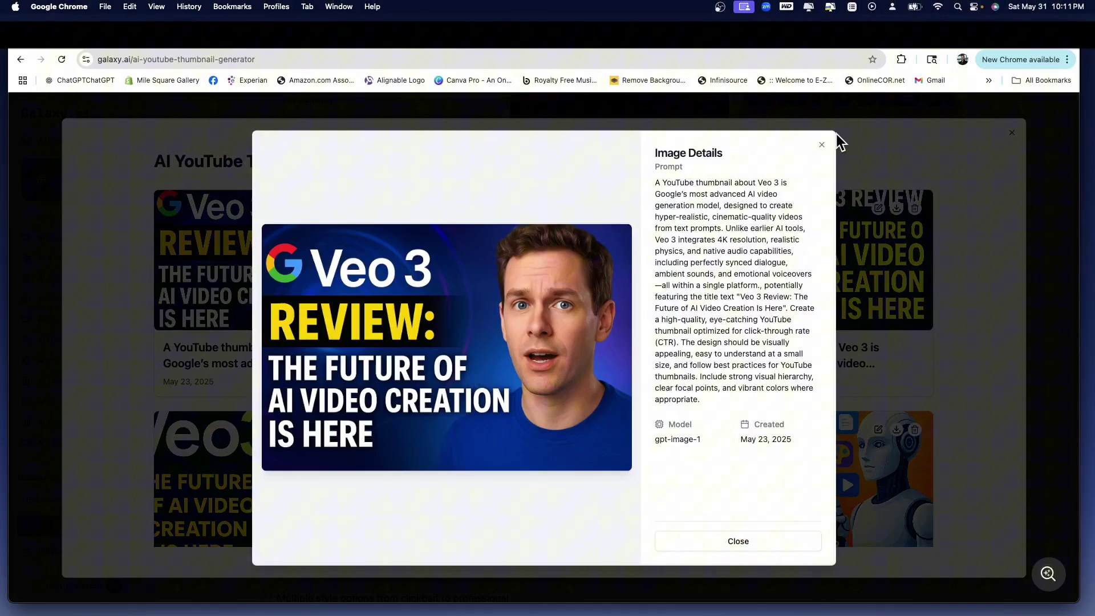
pyautogui.click(822, 146)
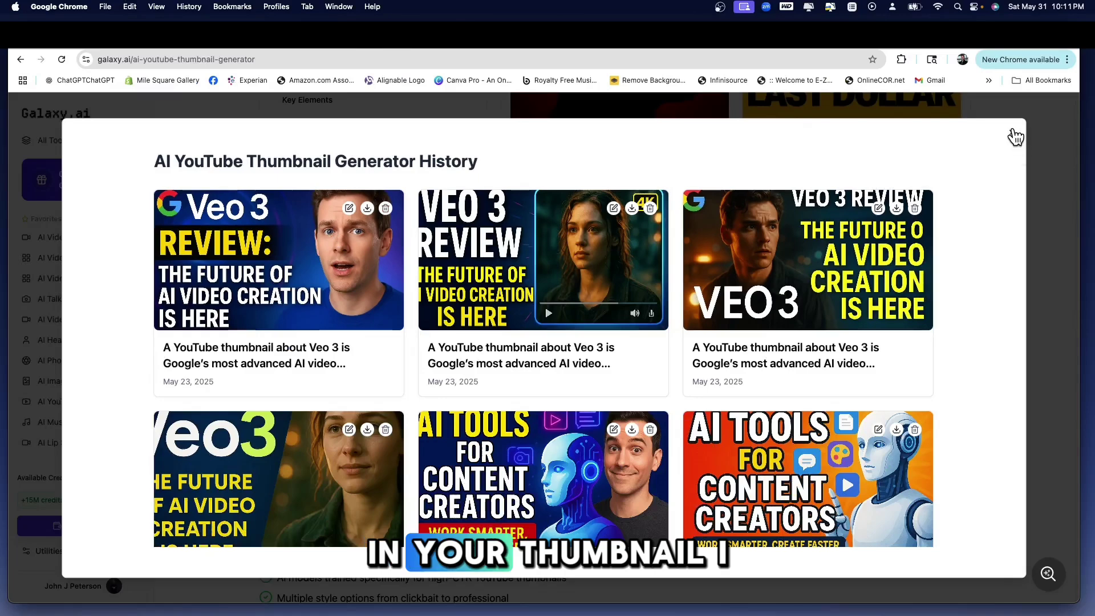
pyautogui.click(1014, 136)
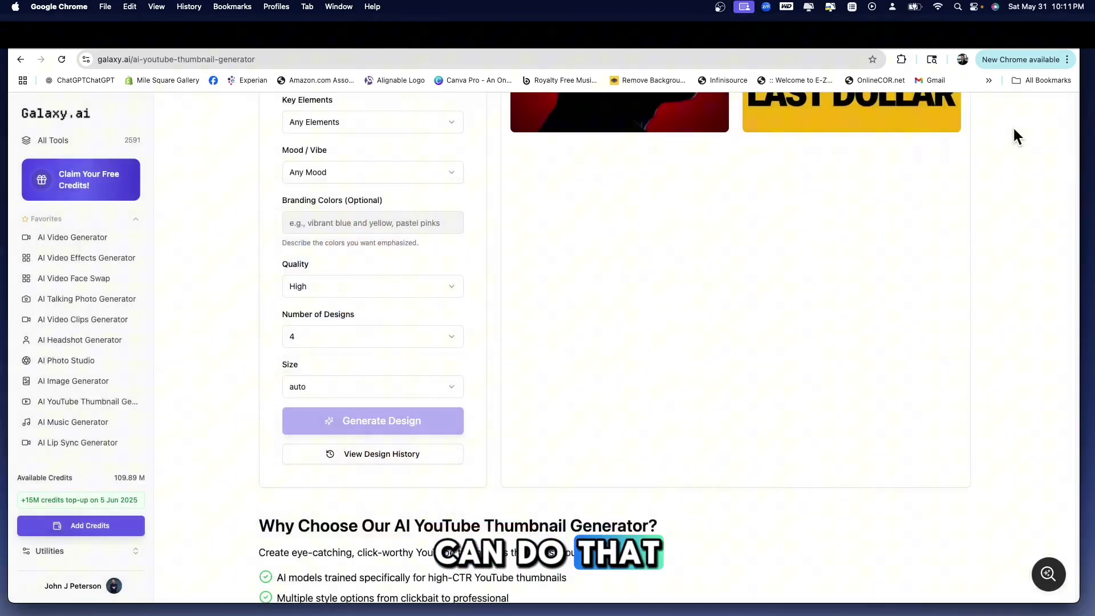
pyautogui.scroll(10, 513, 374)
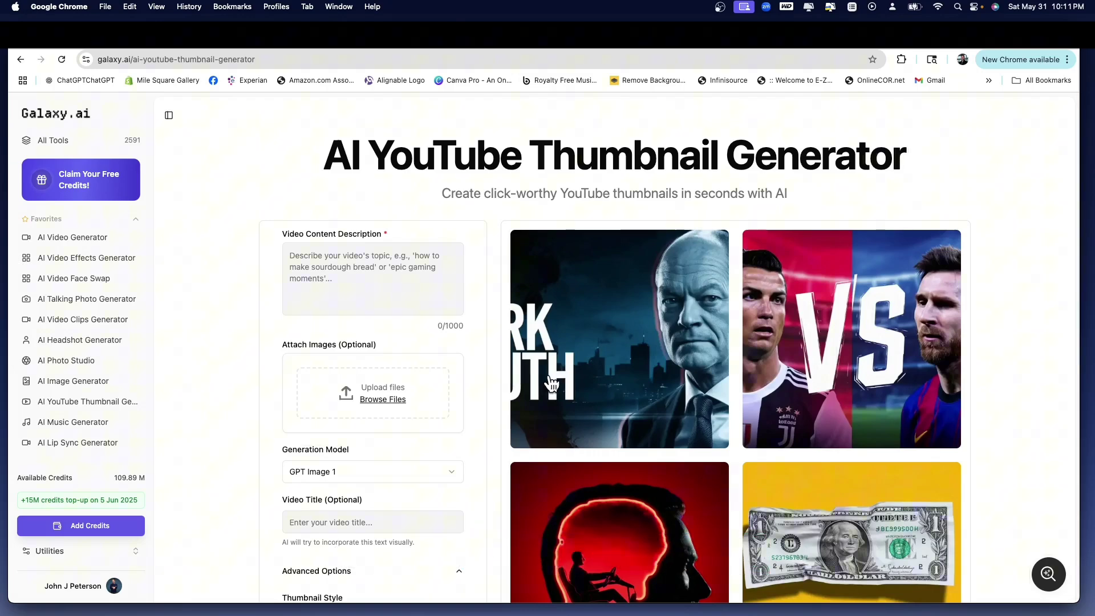
# - Return to the Tools page, open the AI Music Generator and review its music models
pyautogui.press('super+bracketleft')
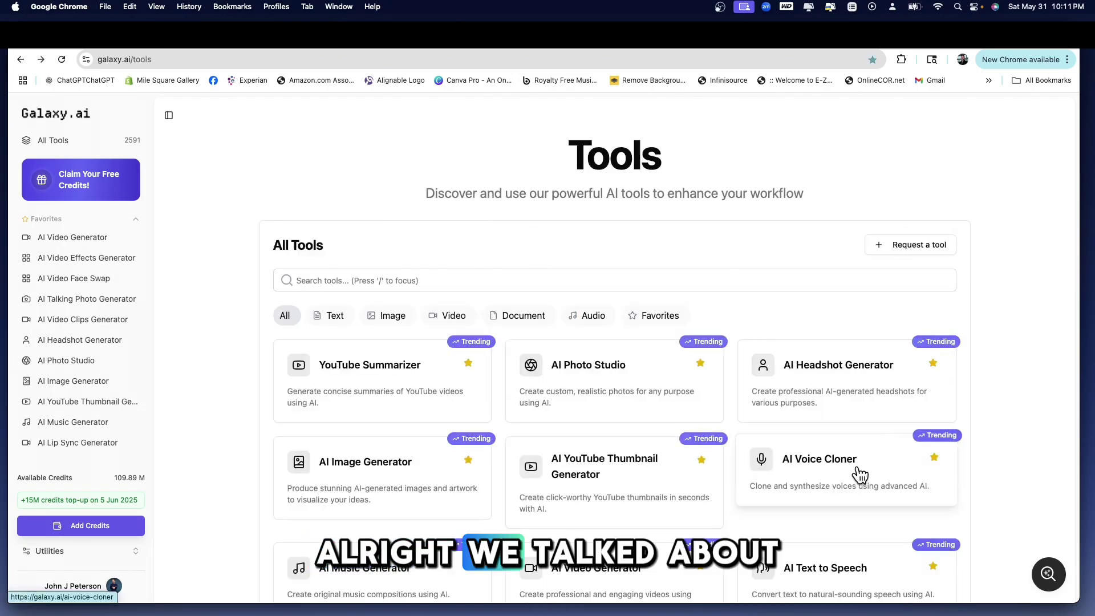
pyautogui.scroll(-3, 861, 465)
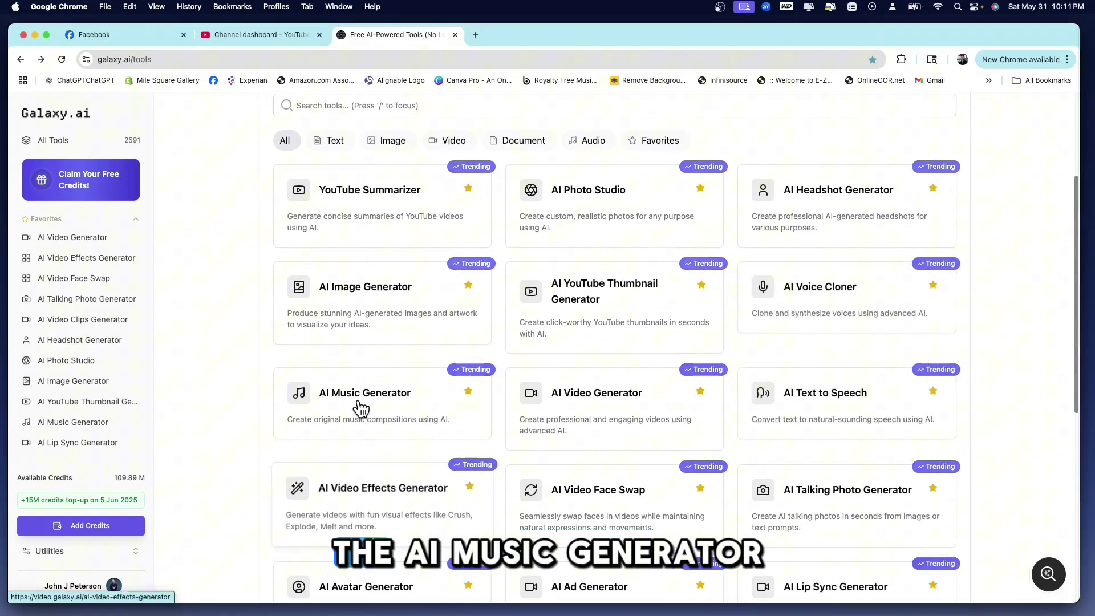
pyautogui.click(362, 406)
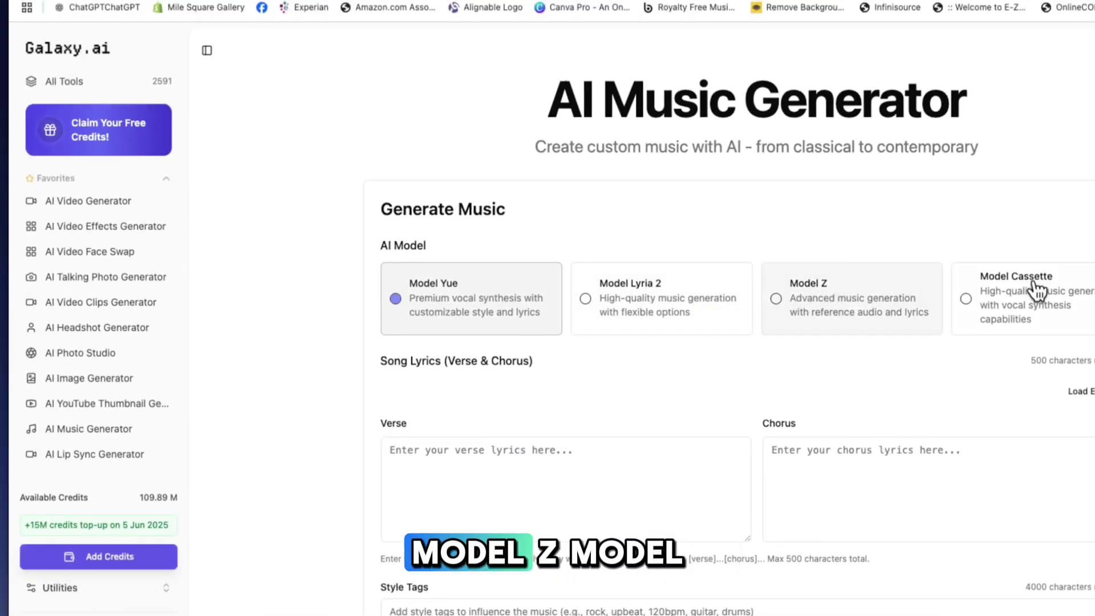
pyautogui.scroll(-1, 1038, 291)
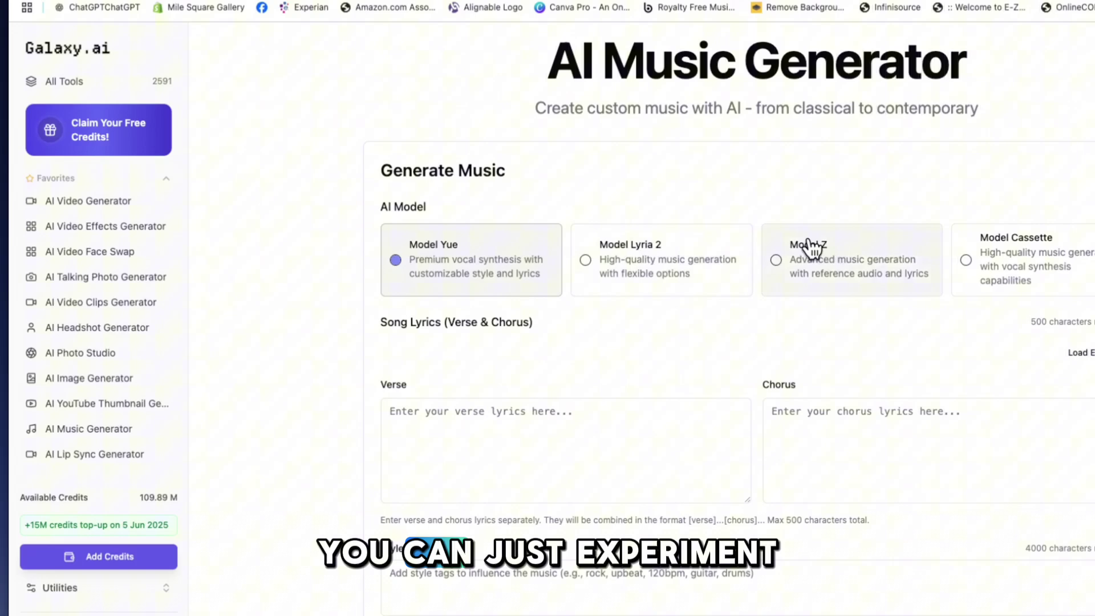
pyautogui.scroll(1, 810, 249)
pyautogui.scroll(-1, 810, 248)
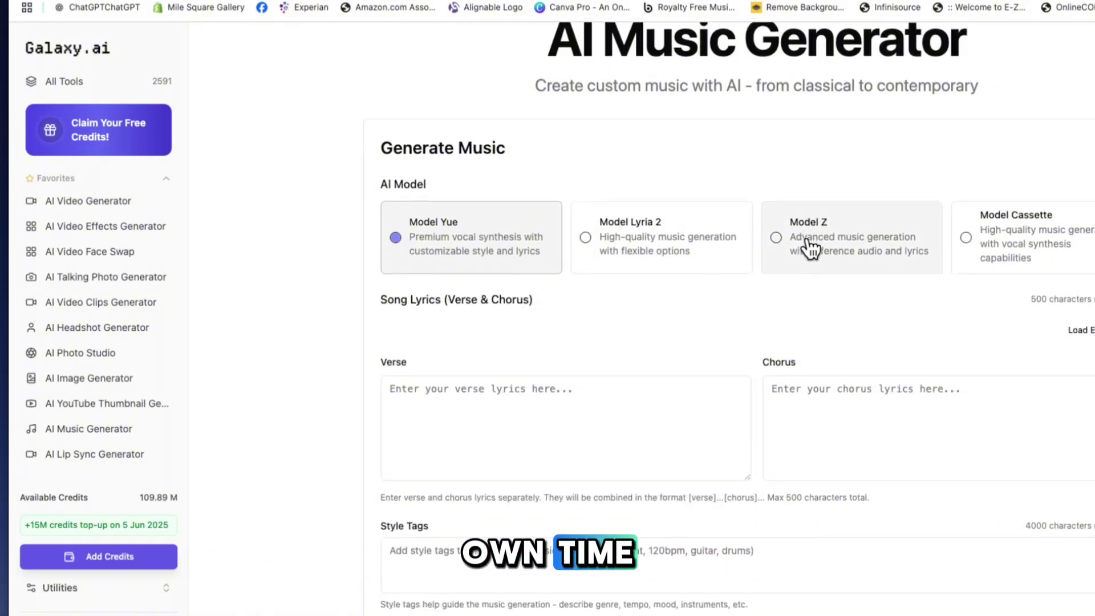
# - Go to the example music generations, listen to the Chill Lo-Fi and Epic Orchestra tracks and pause playback
pyautogui.scroll(-5, 807, 247)
pyautogui.scroll(-10, 804, 240)
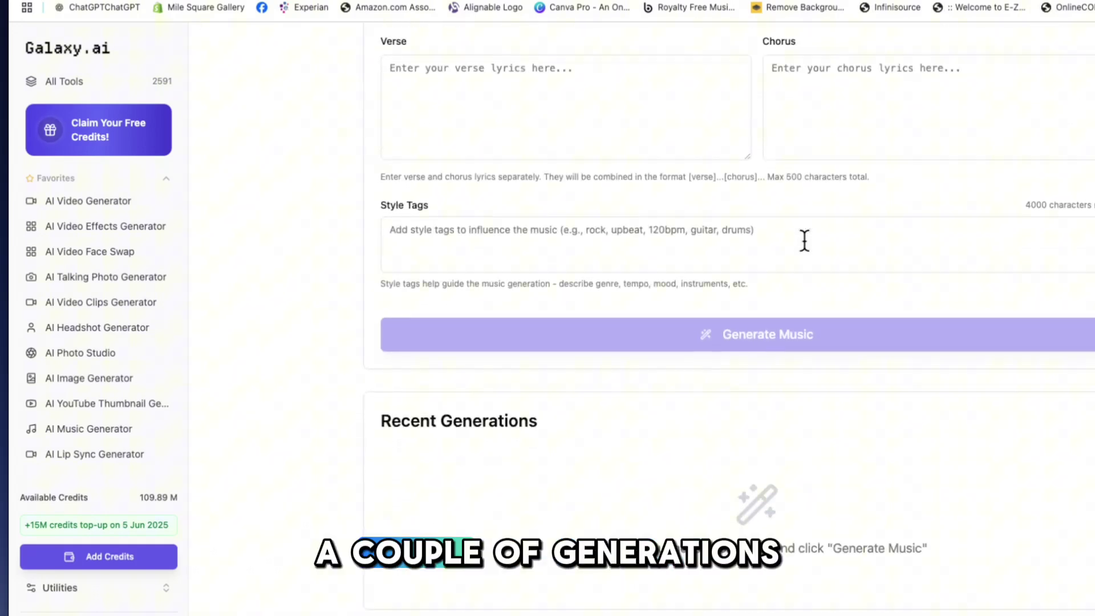
pyautogui.scroll(-5, 803, 246)
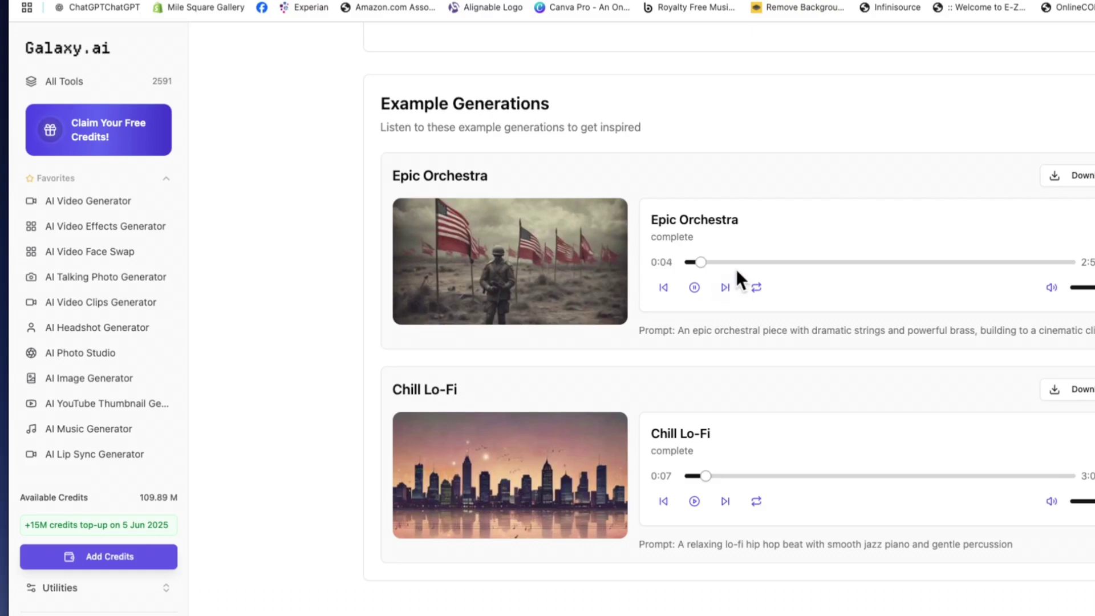
pyautogui.click(695, 288)
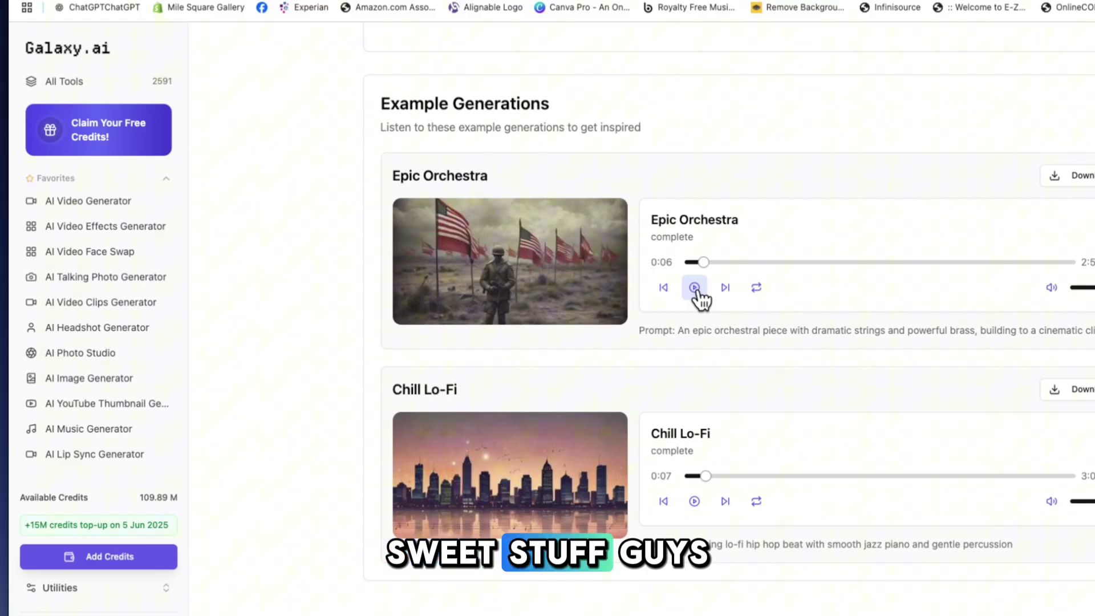
# - Leave the AI Music Generator, return to the Tools page and open the AI Video Generator
pyautogui.scroll(9, 645, 188)
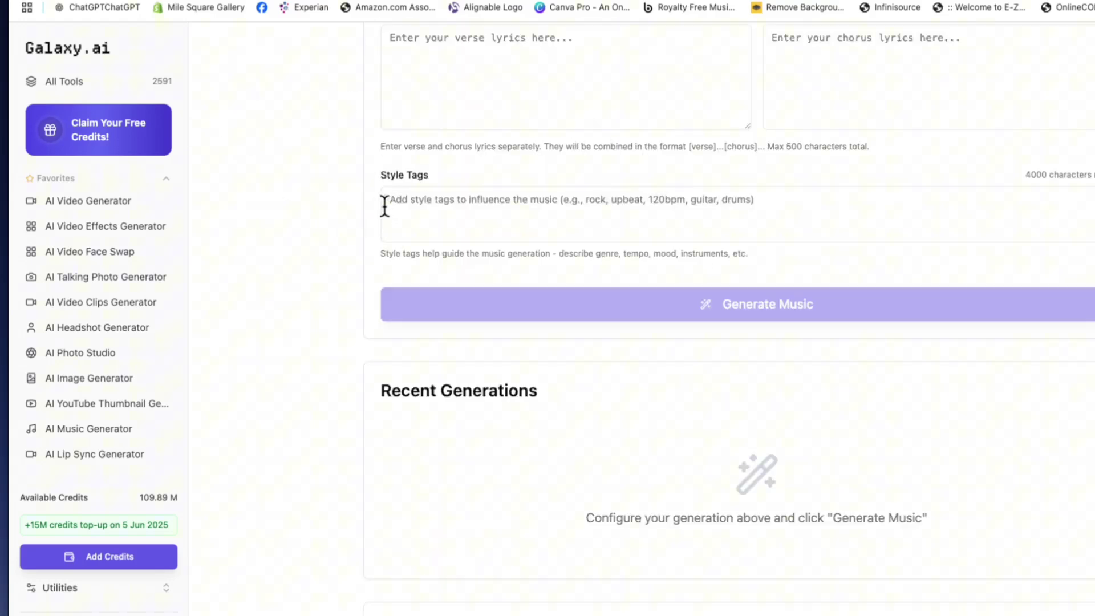
pyautogui.scroll(8, 206, 201)
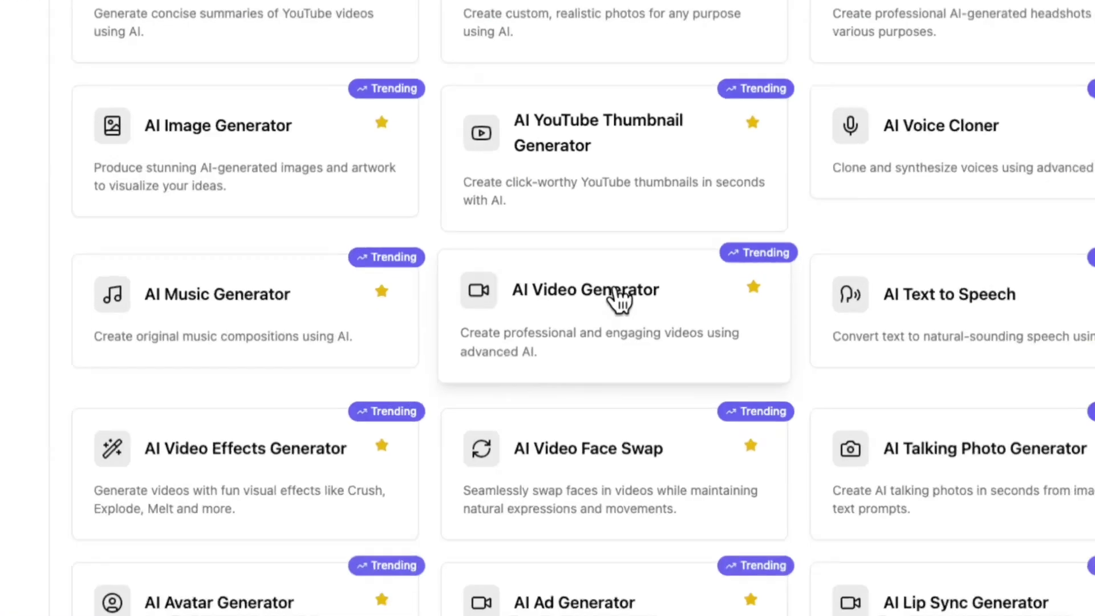
pyautogui.click(609, 287)
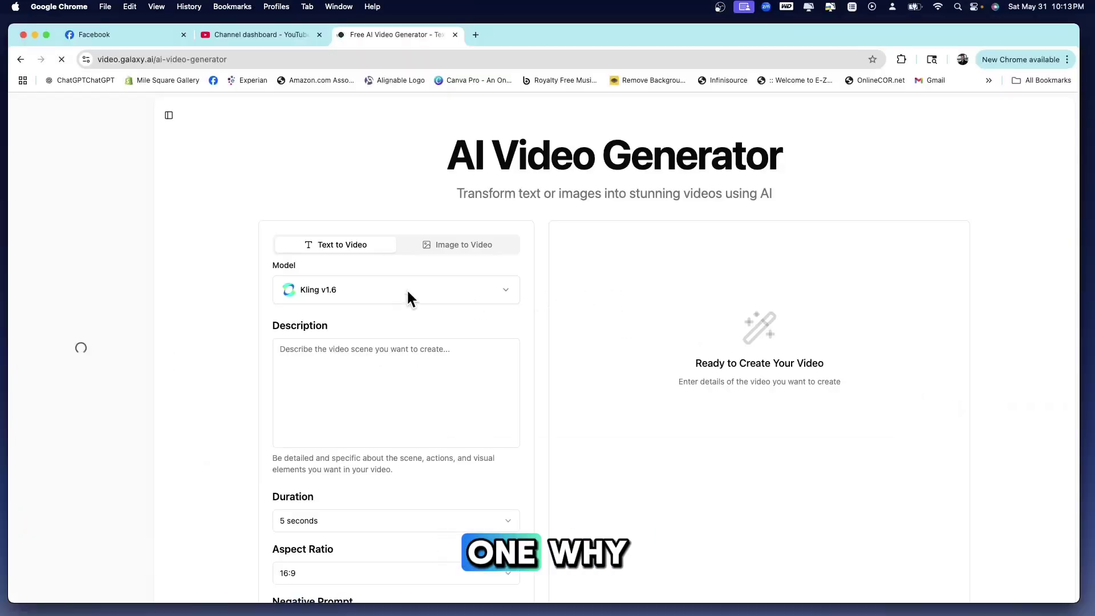
# - Review the available AI video models, close the model list and go to the recently generated videos
pyautogui.click(440, 302)
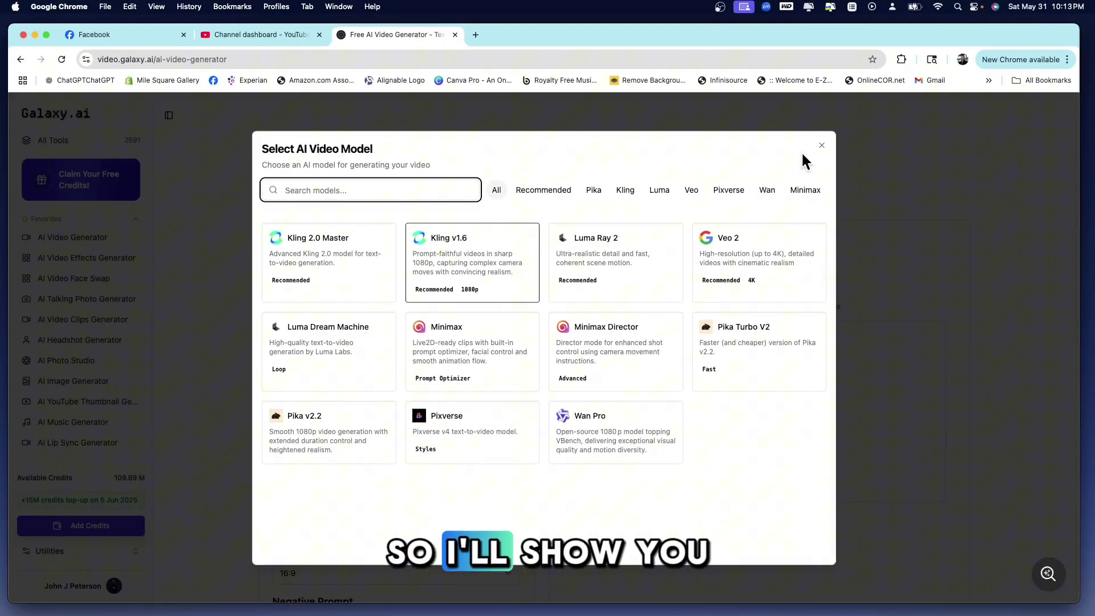
pyautogui.click(822, 146)
pyautogui.scroll(-4, 740, 266)
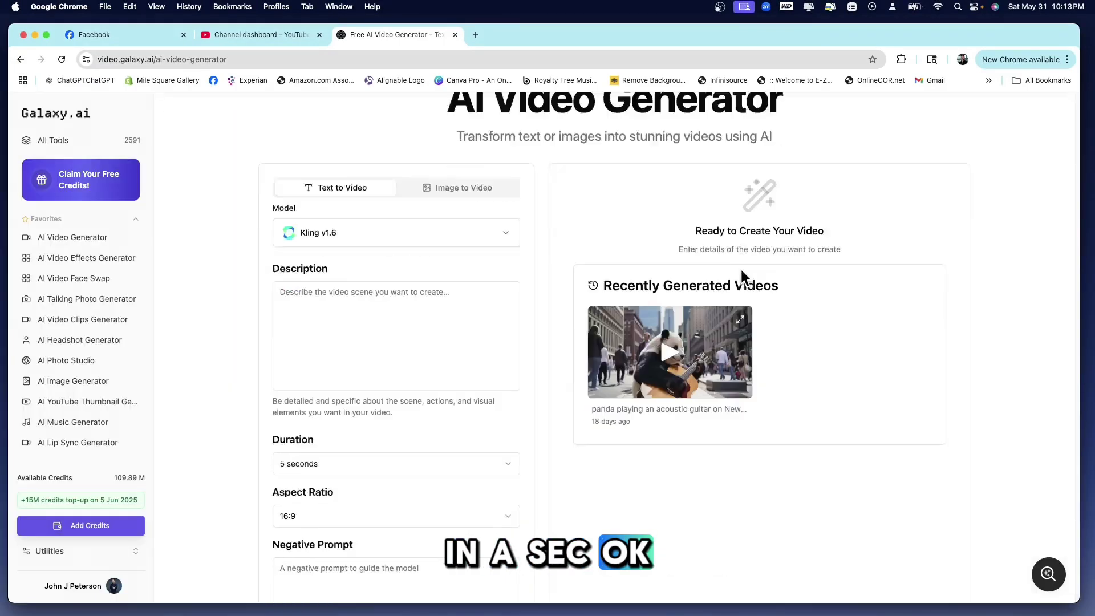
pyautogui.scroll(2, 730, 282)
pyautogui.scroll(2, 727, 243)
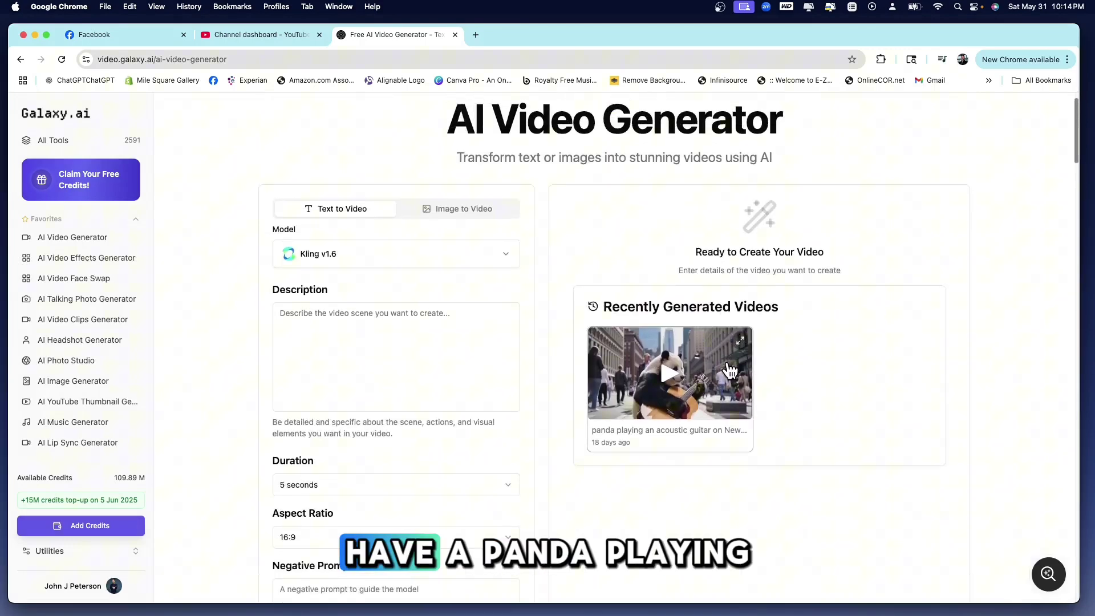
# - Expand the recently generated panda guitar video, play it, lower its volume and pause playback
pyautogui.click(729, 370)
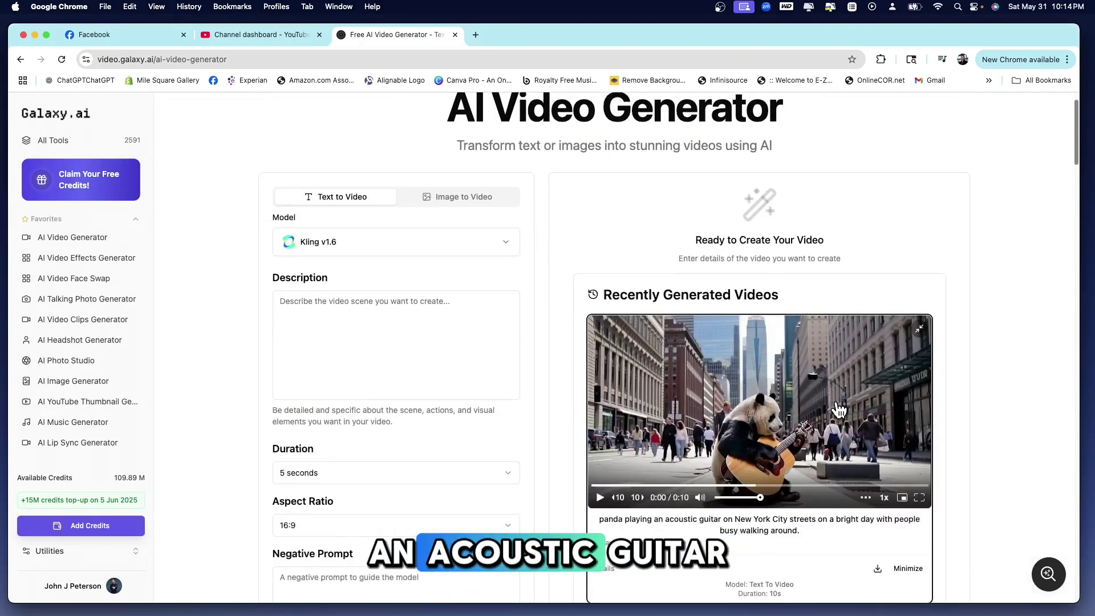
pyautogui.click(600, 498)
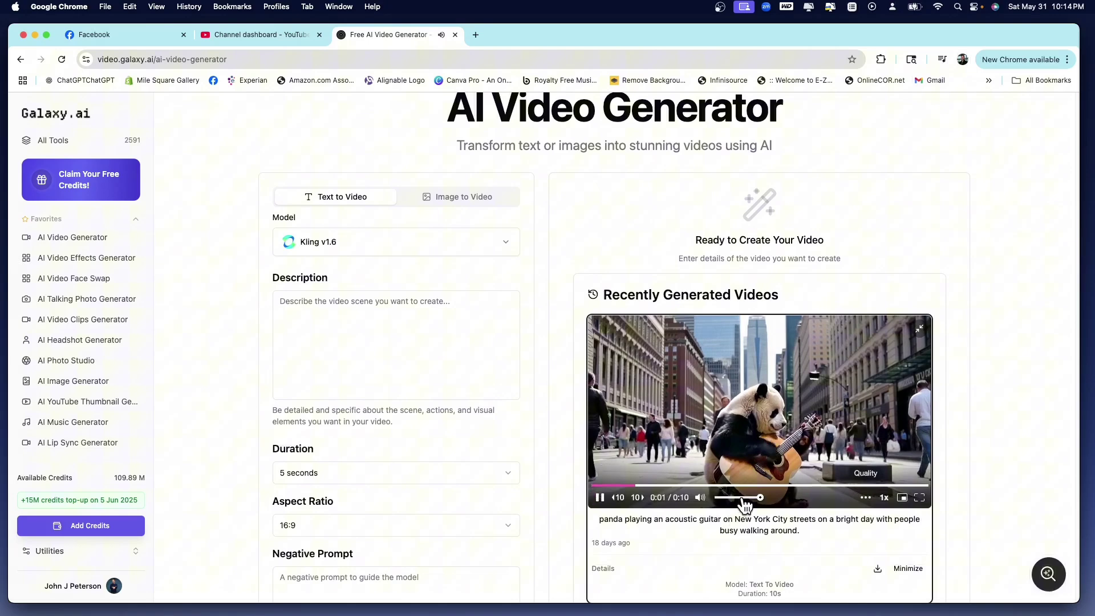
pyautogui.click(756, 498)
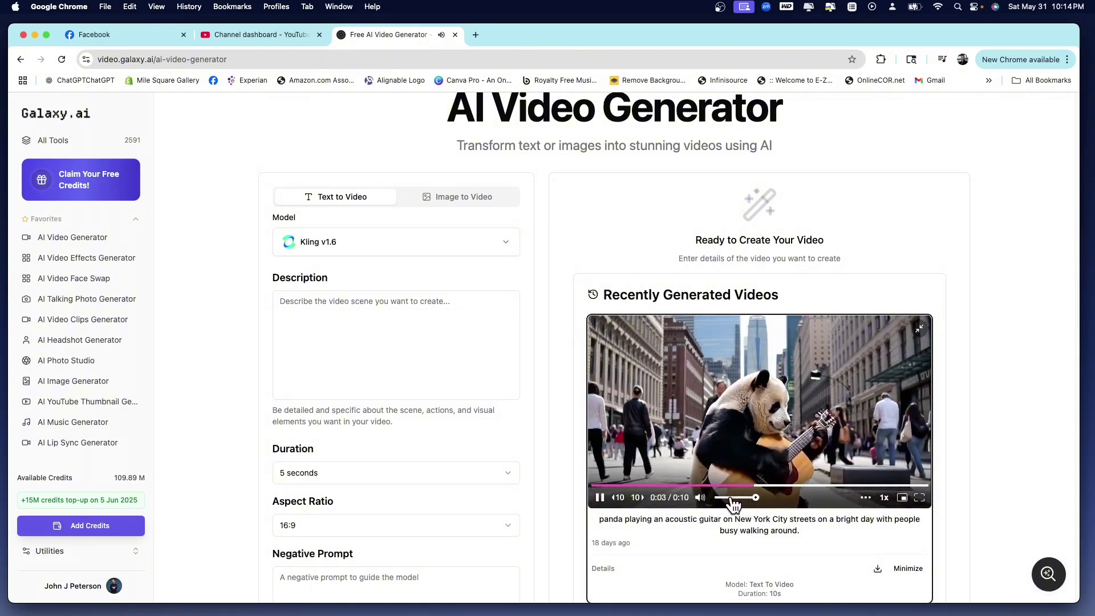
pyautogui.click(740, 498)
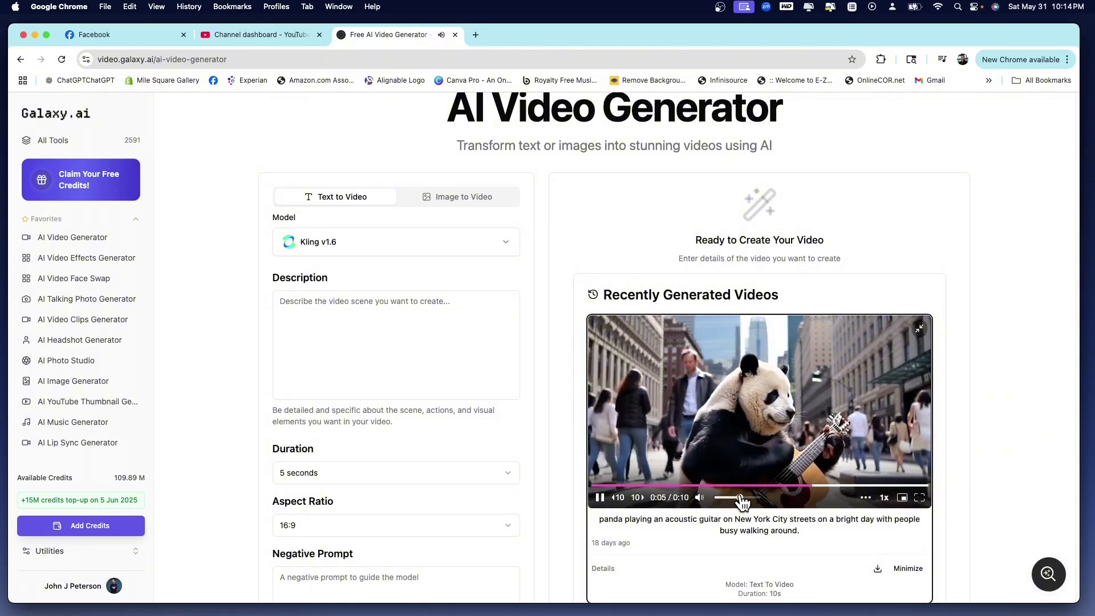
pyautogui.click(749, 479)
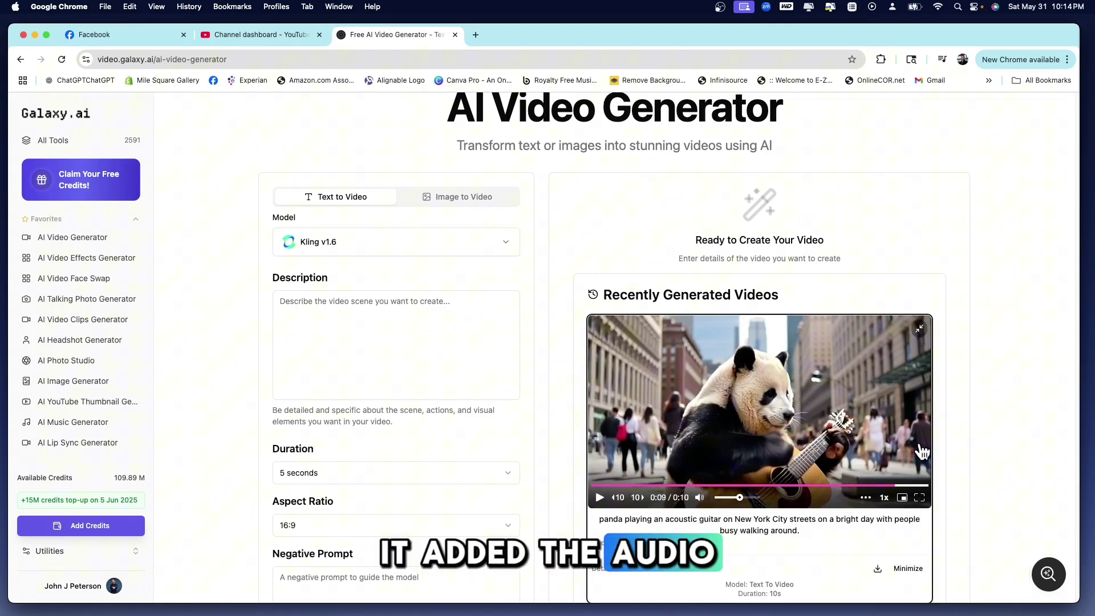
# - Check the generation details beneath the panda video and play the video again
pyautogui.scroll(-3, 717, 479)
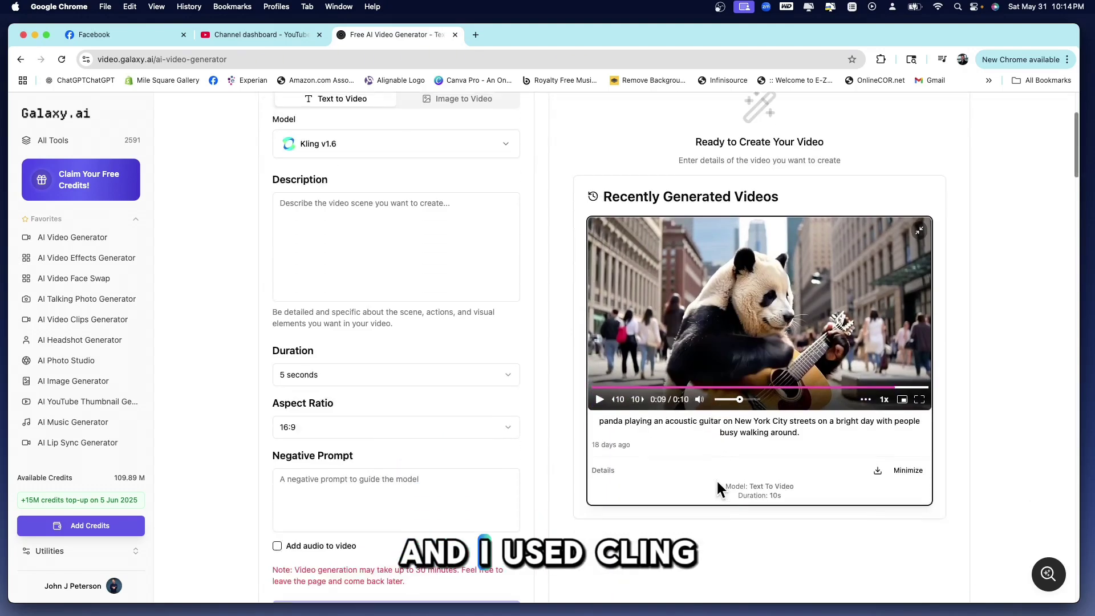
pyautogui.scroll(2, 717, 478)
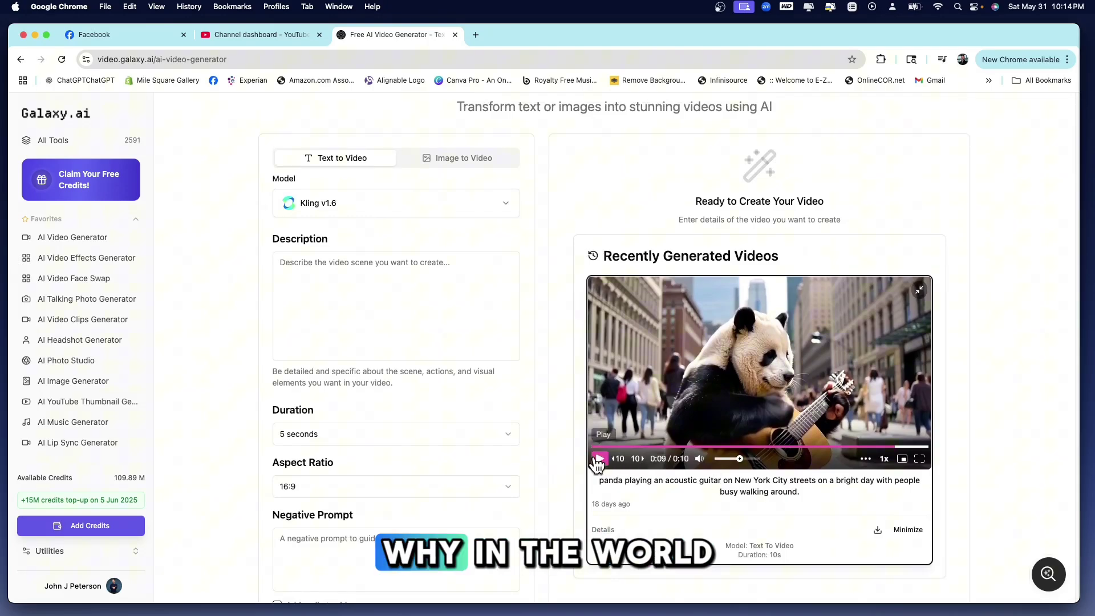
pyautogui.click(600, 459)
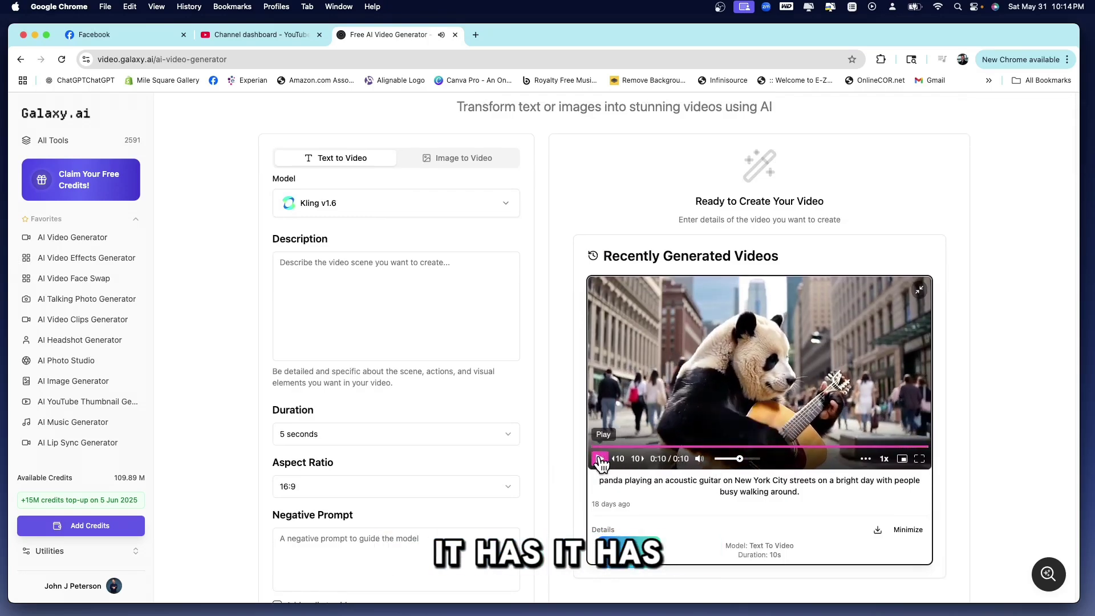
pyautogui.click(599, 459)
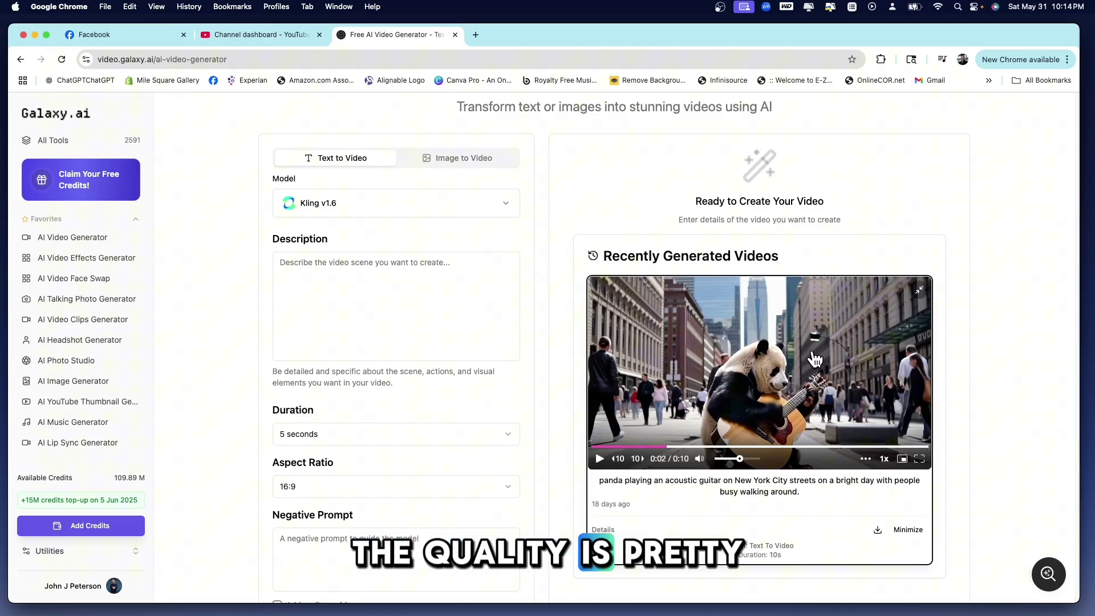
# - Find the Animated Character text-to-video example and play the teddy bear guitar video
pyautogui.scroll(-15, 428, 292)
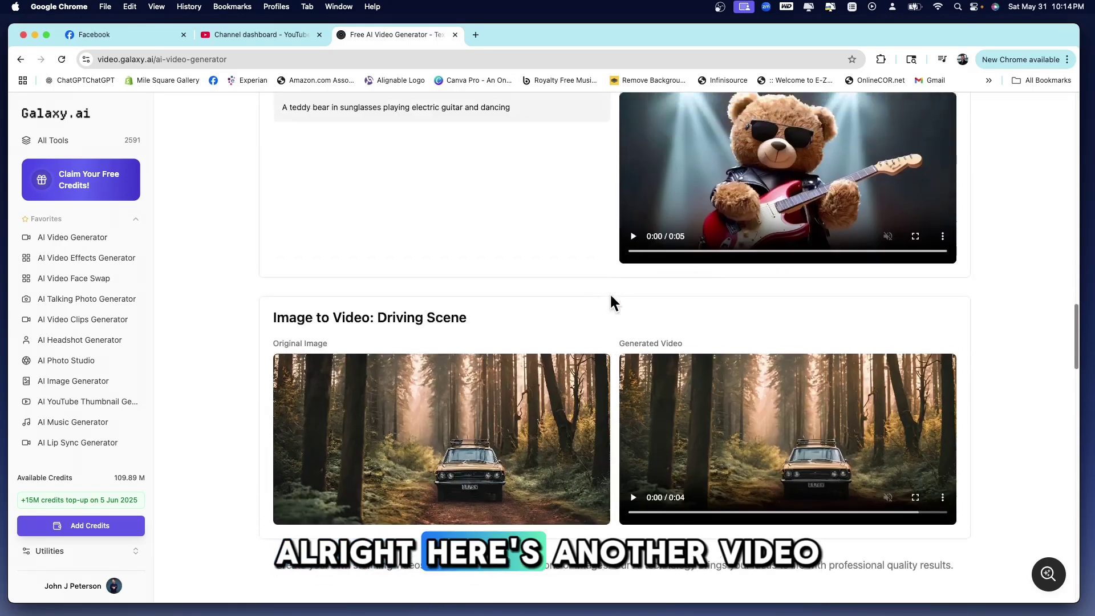
pyautogui.scroll(2, 611, 301)
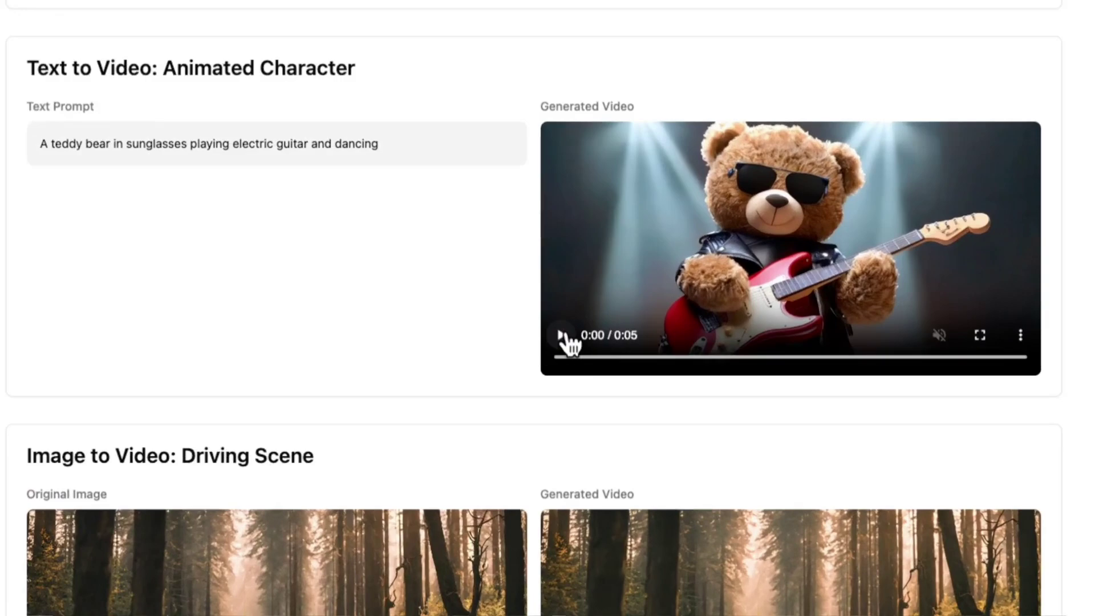
pyautogui.click(588, 338)
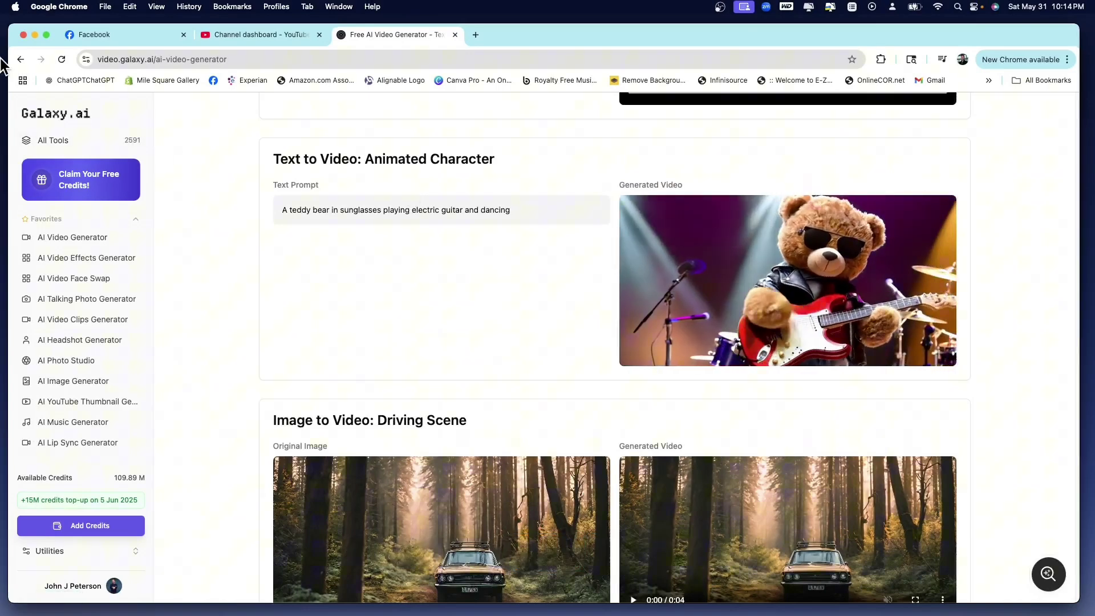
# - Open the AI Video Effects Generator from the Tools page, review its effects and play the second recently generated dog-cake video
pyautogui.click(20, 60)
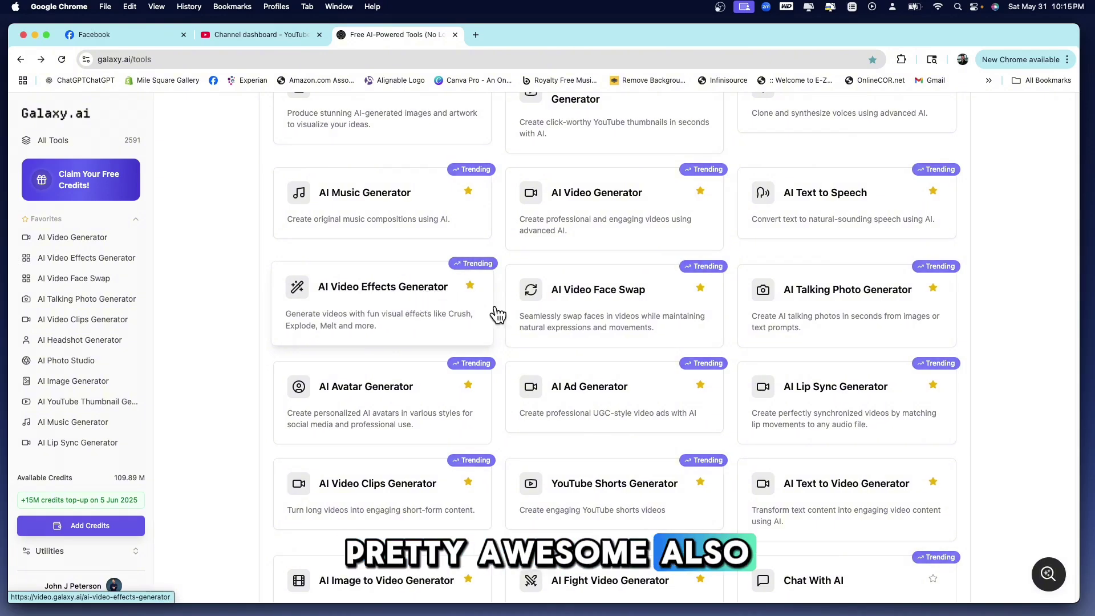
pyautogui.click(380, 294)
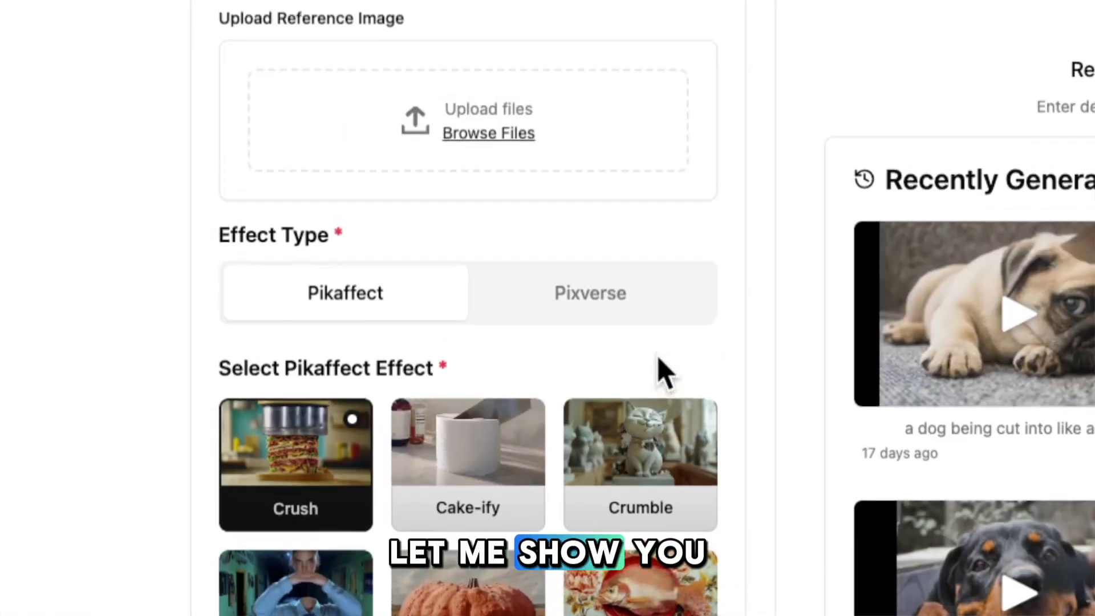
pyautogui.scroll(-8, 660, 371)
pyautogui.scroll(4, 628, 372)
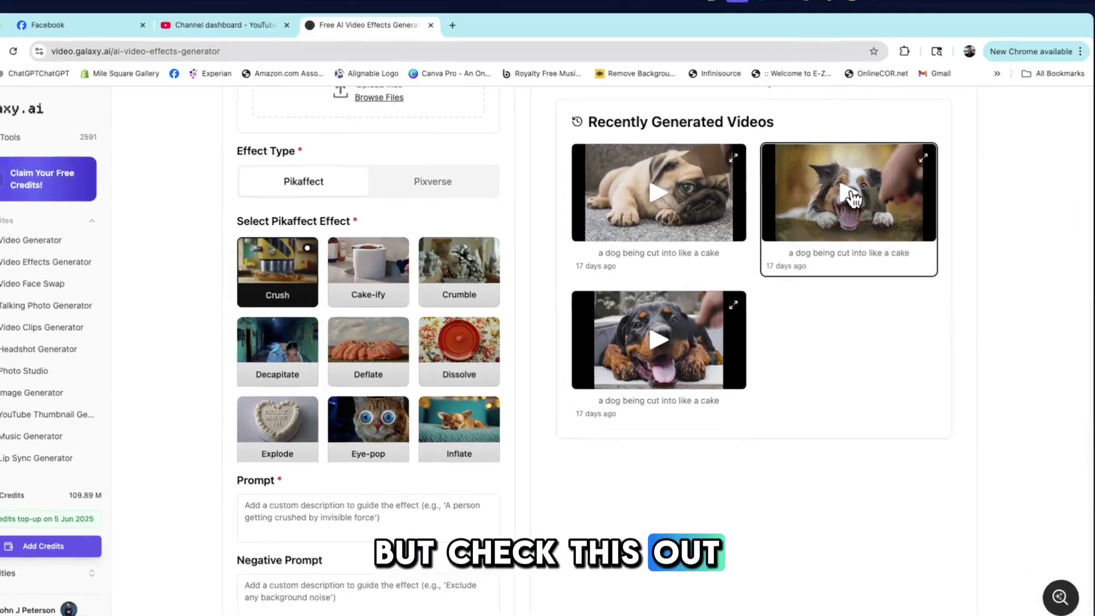
pyautogui.click(876, 215)
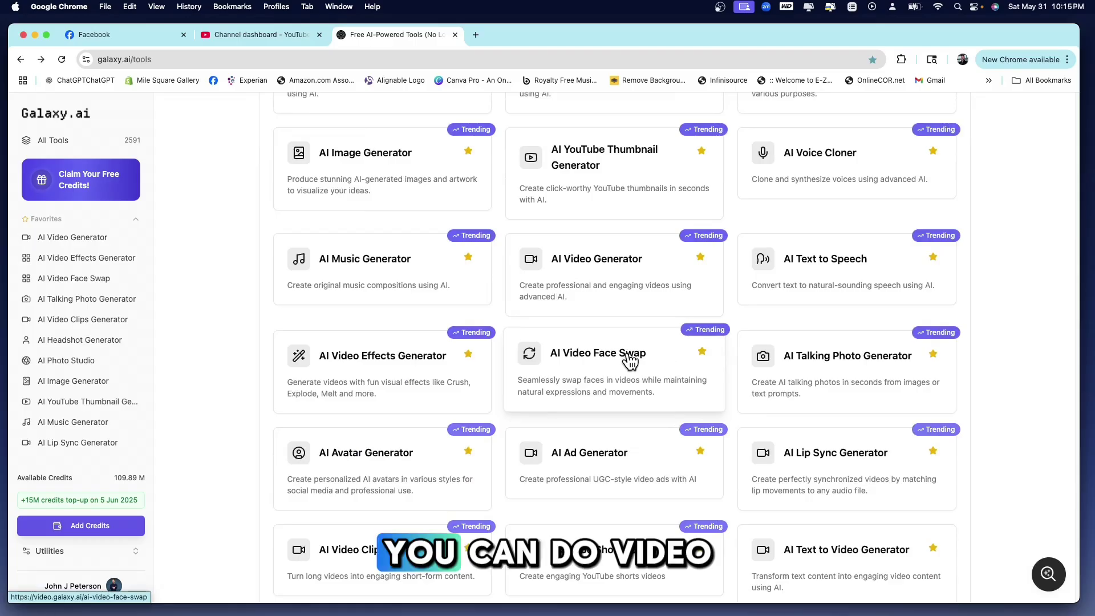
# - Open AI Video Face Swap and play the target and result videos in its before-and-after example
pyautogui.click(630, 362)
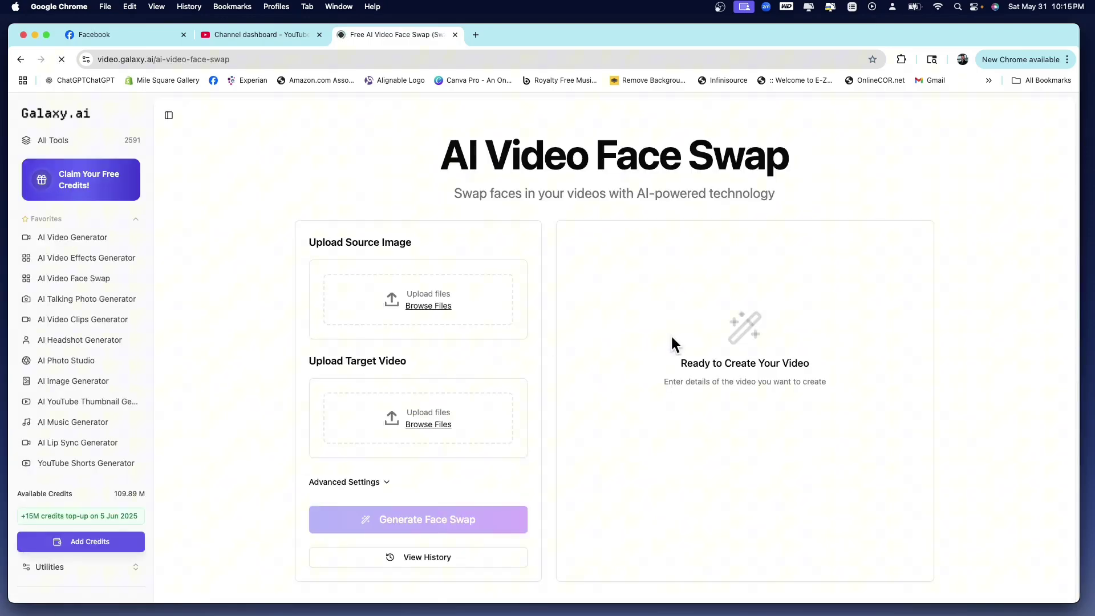
pyautogui.scroll(-10, 728, 336)
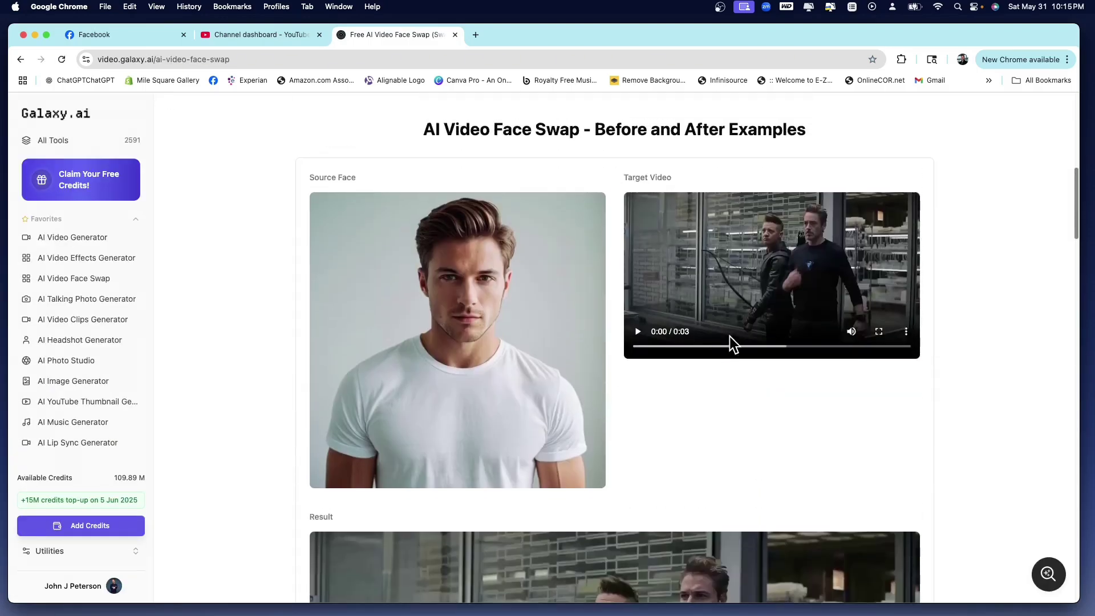
pyautogui.click(638, 336)
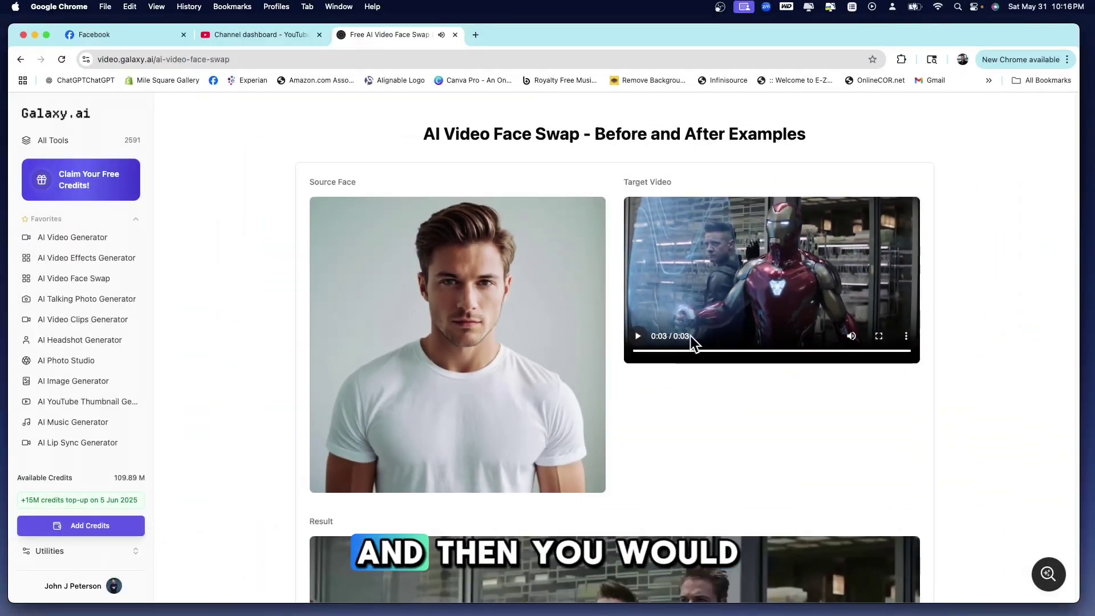
pyautogui.scroll(-7, 659, 338)
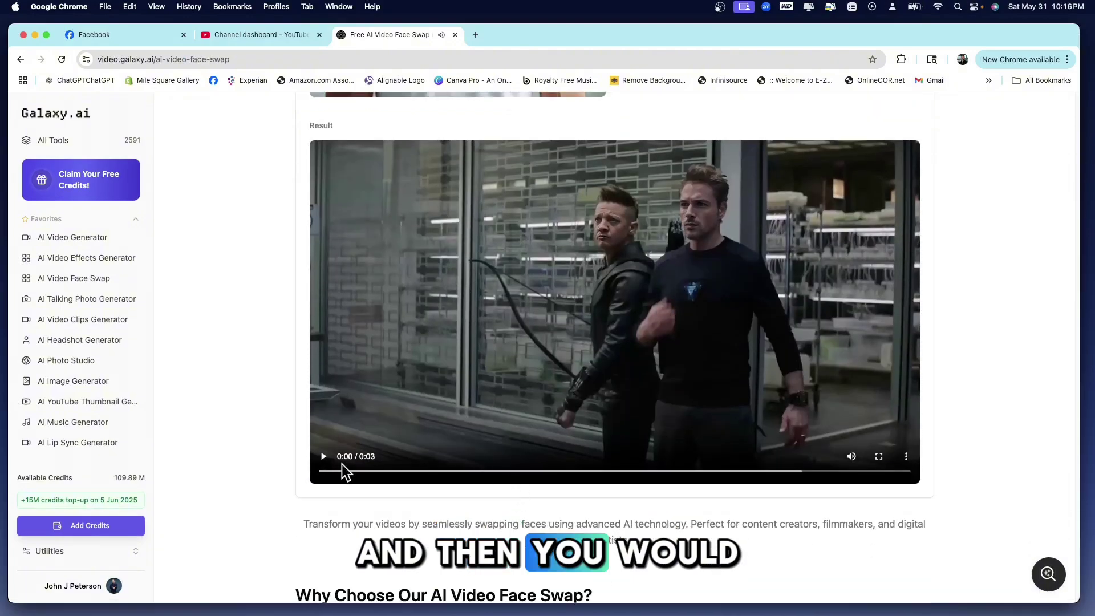
pyautogui.click(325, 460)
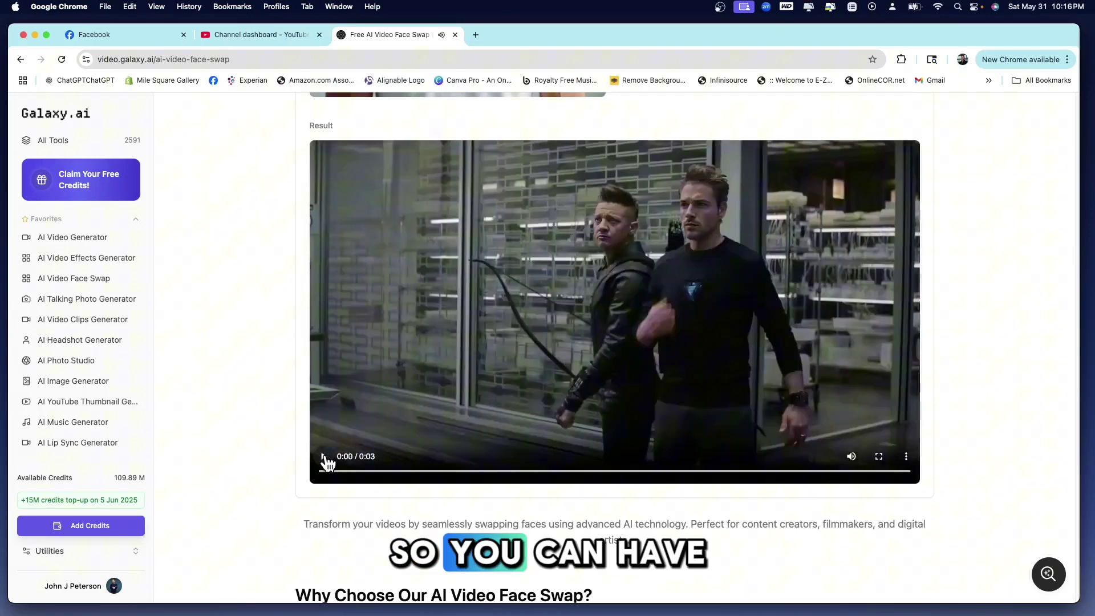
pyautogui.click(323, 457)
# - Return to the Tools page, open the AI Talking Photo Generator and view its before-and-after example
pyautogui.click(41, 152)
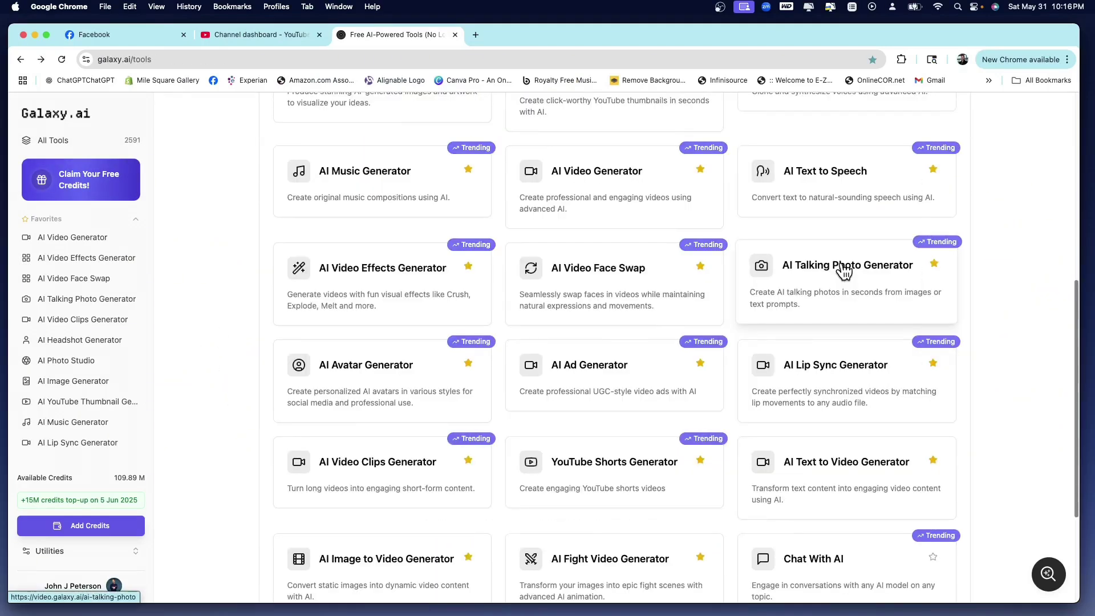
pyautogui.click(844, 268)
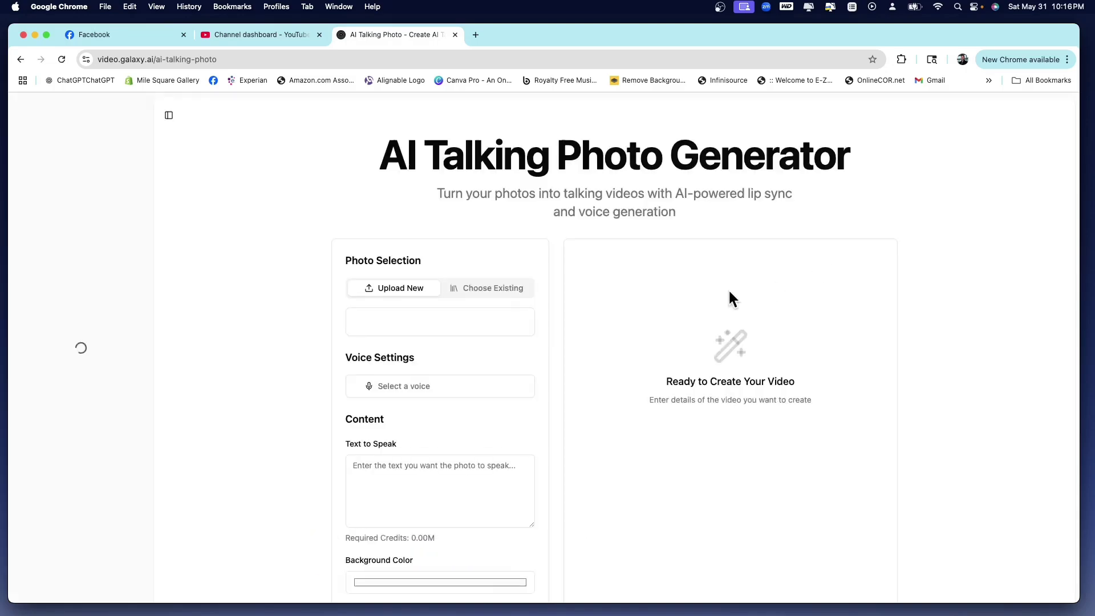
pyautogui.scroll(-10, 736, 319)
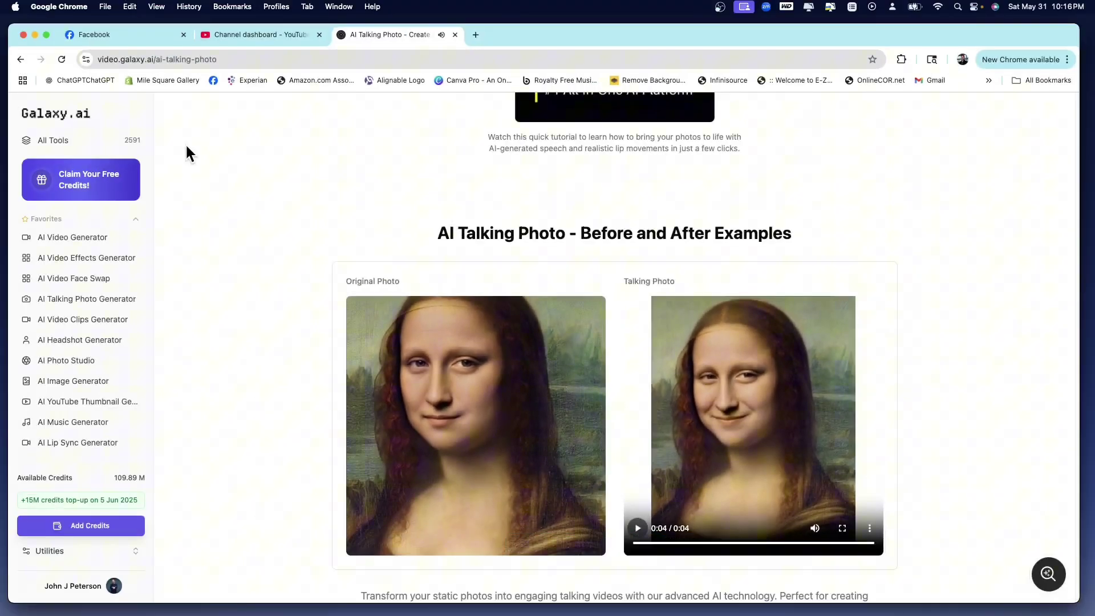
# - Open the AI Avatar Generator from the Tools page and review its sample avatars, style description and preset prompt options
pyautogui.click(20, 60)
pyautogui.scroll(-6, 618, 313)
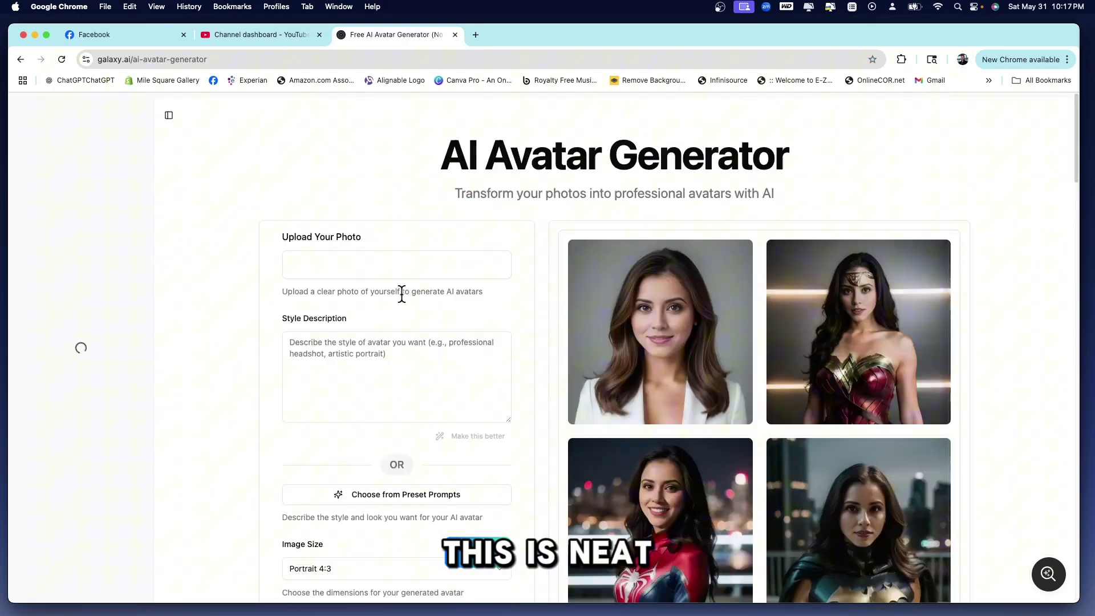
pyautogui.scroll(-3, 788, 289)
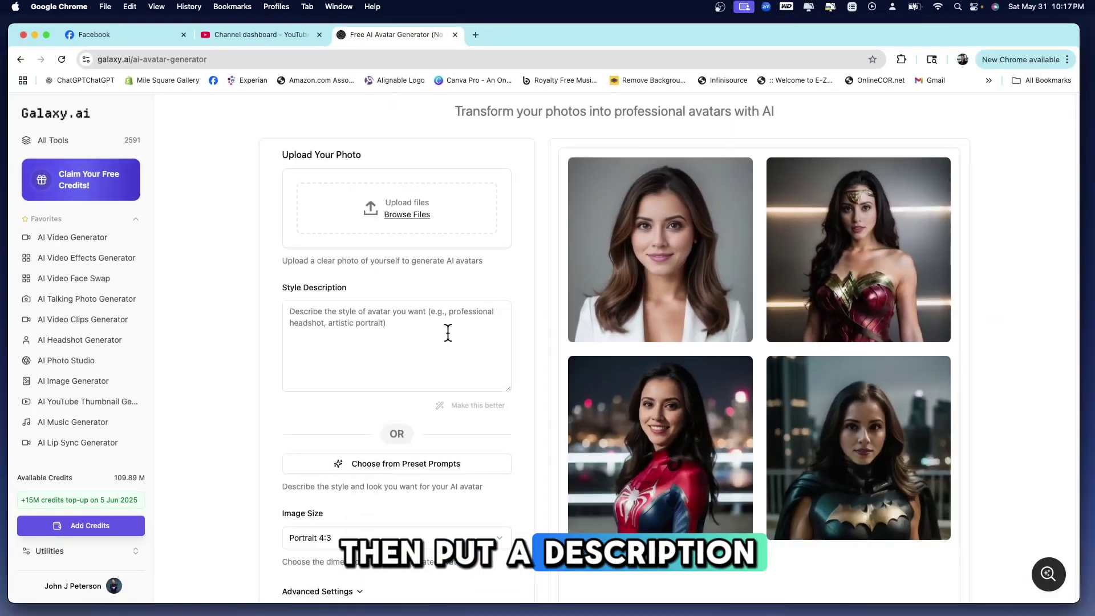
pyautogui.scroll(-5, 496, 346)
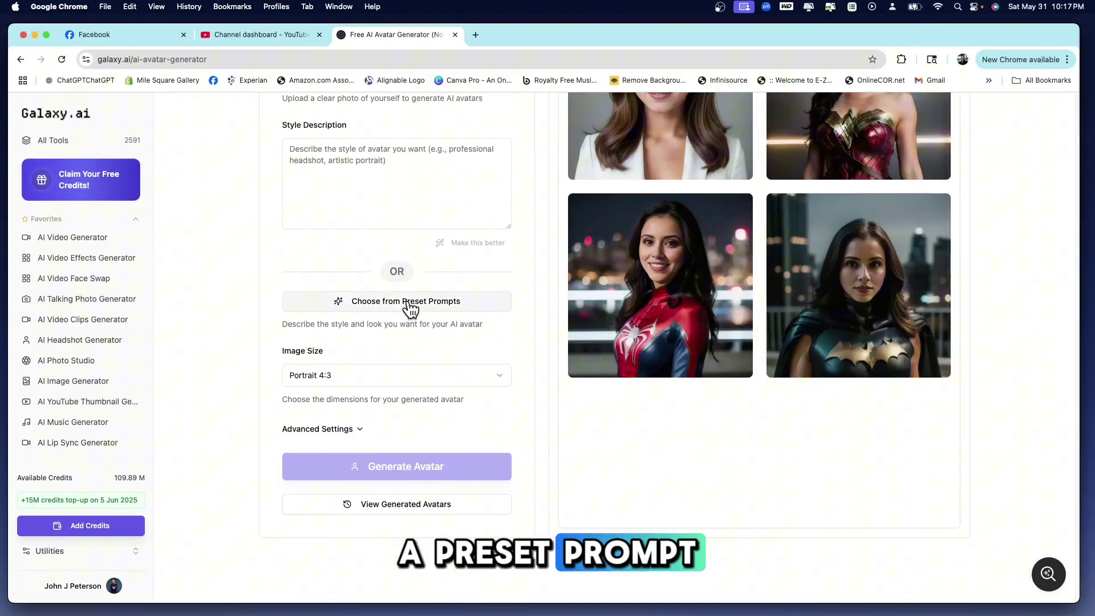
# - Return to the Tools page and browse the favorited and trending tools as far as the AI Voice Changer and AI Video Translator
pyautogui.click(693, 269)
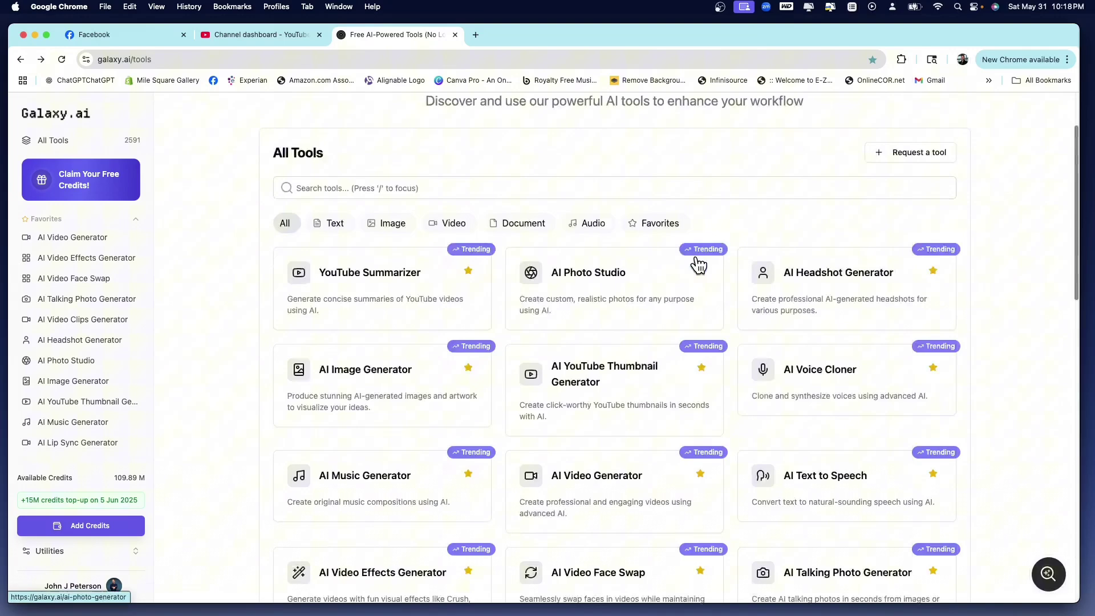
pyautogui.scroll(3, 695, 255)
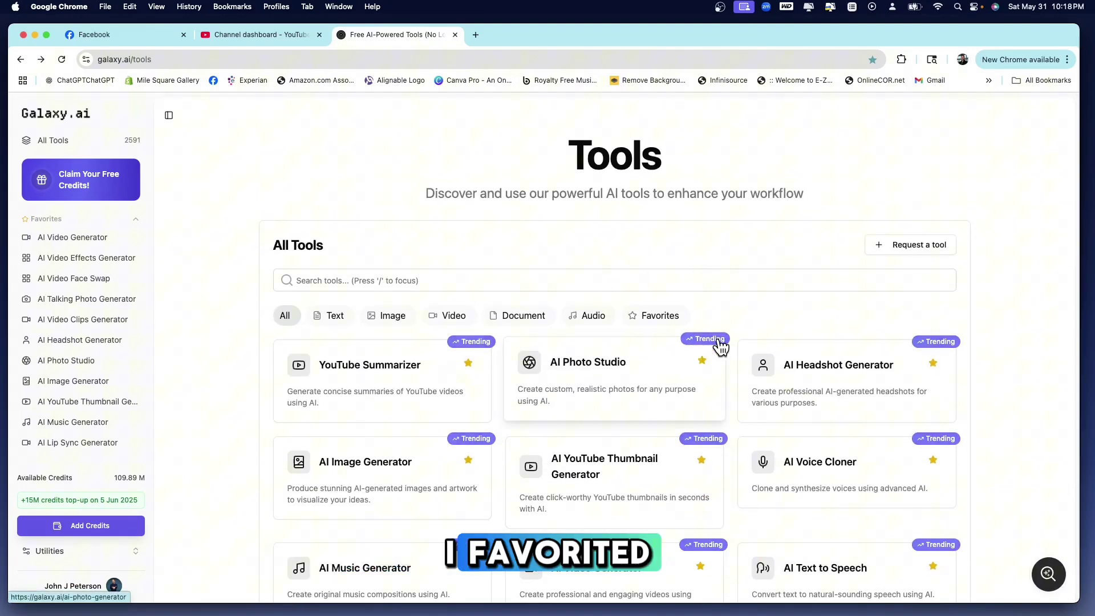
pyautogui.scroll(-8, 720, 346)
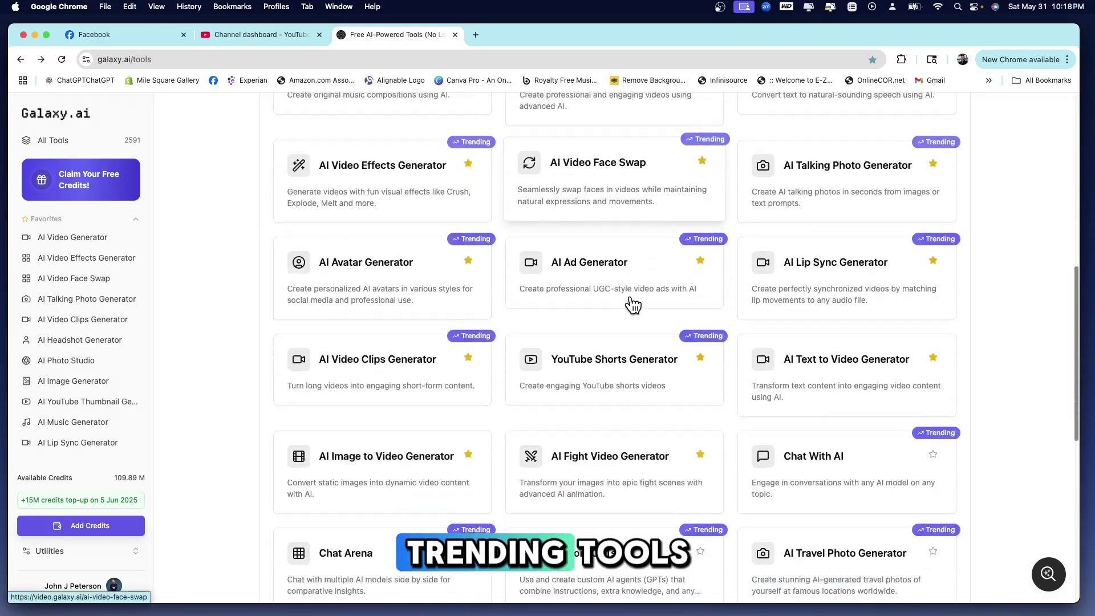
pyautogui.scroll(-8, 633, 305)
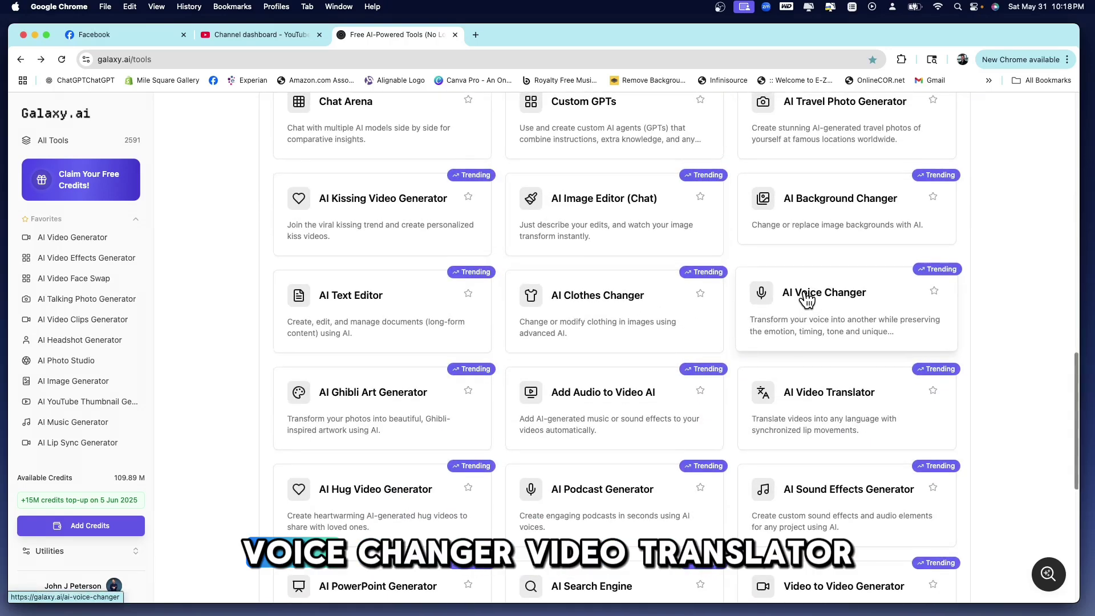
pyautogui.scroll(1, 810, 382)
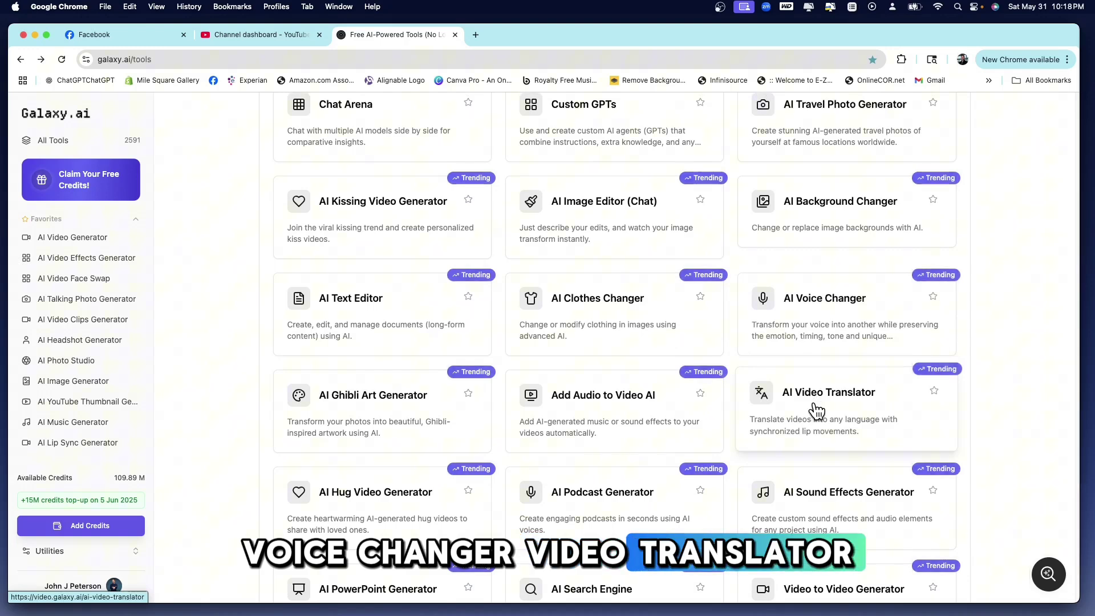
# - Browse the rest of the trending tools on the Tools page, down to the AI UGC Ads Video Generator and AI Video Captions Generator
pyautogui.scroll(1, 649, 357)
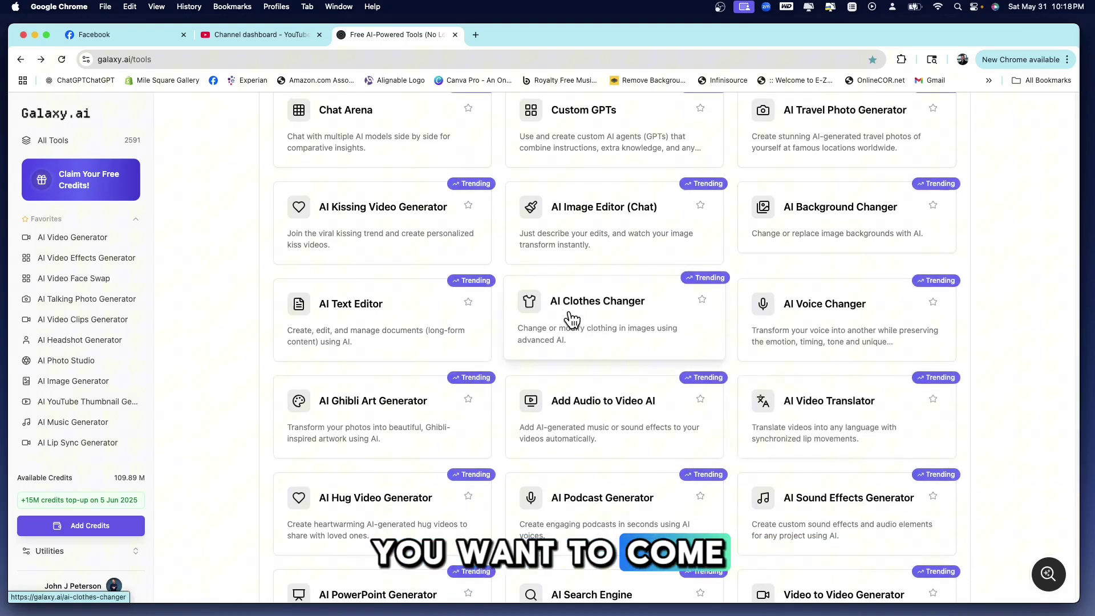
pyautogui.scroll(-3, 599, 321)
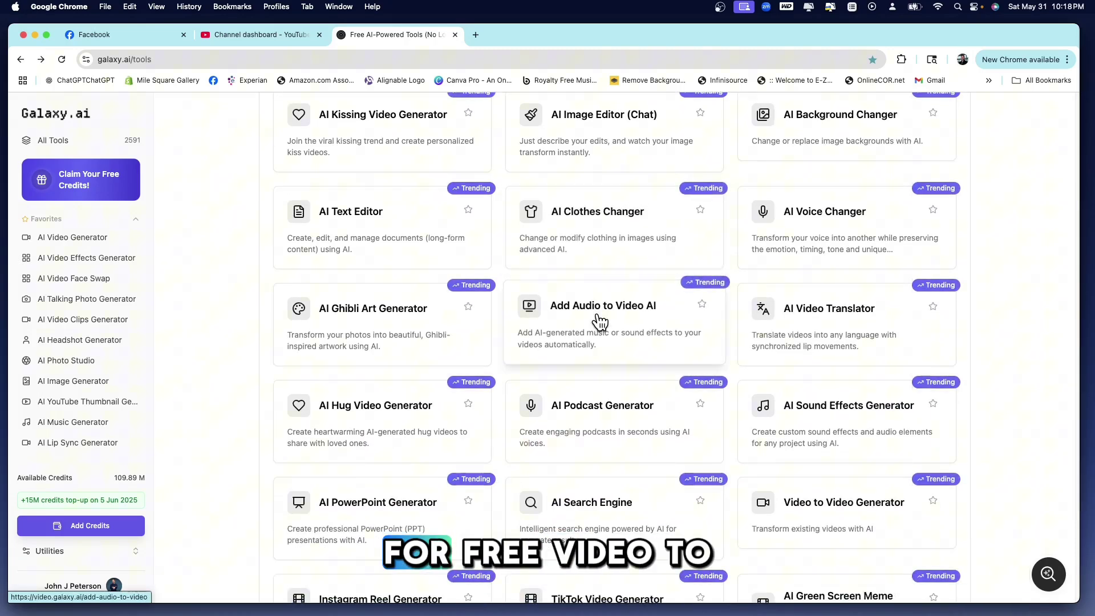
pyautogui.scroll(-4, 599, 321)
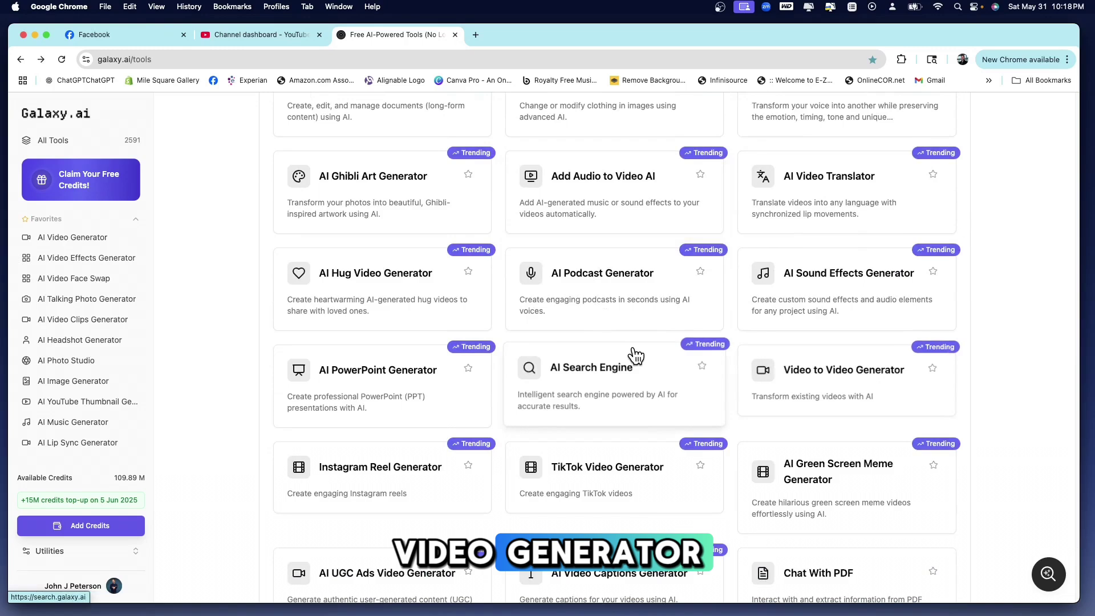
pyautogui.scroll(-4, 631, 360)
pyautogui.scroll(-4, 633, 355)
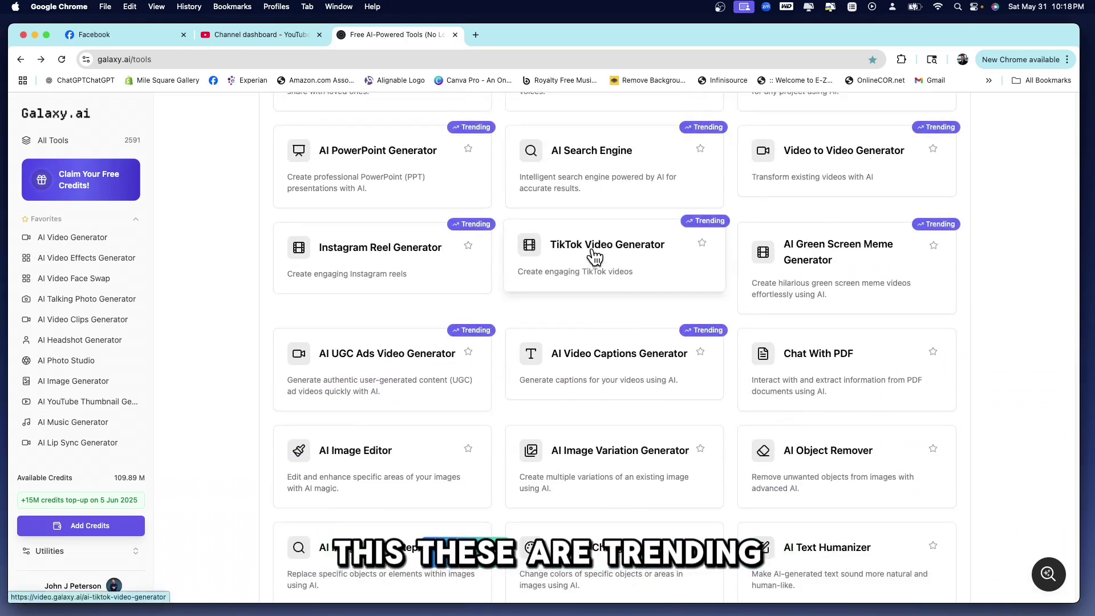
pyautogui.scroll(1, 595, 257)
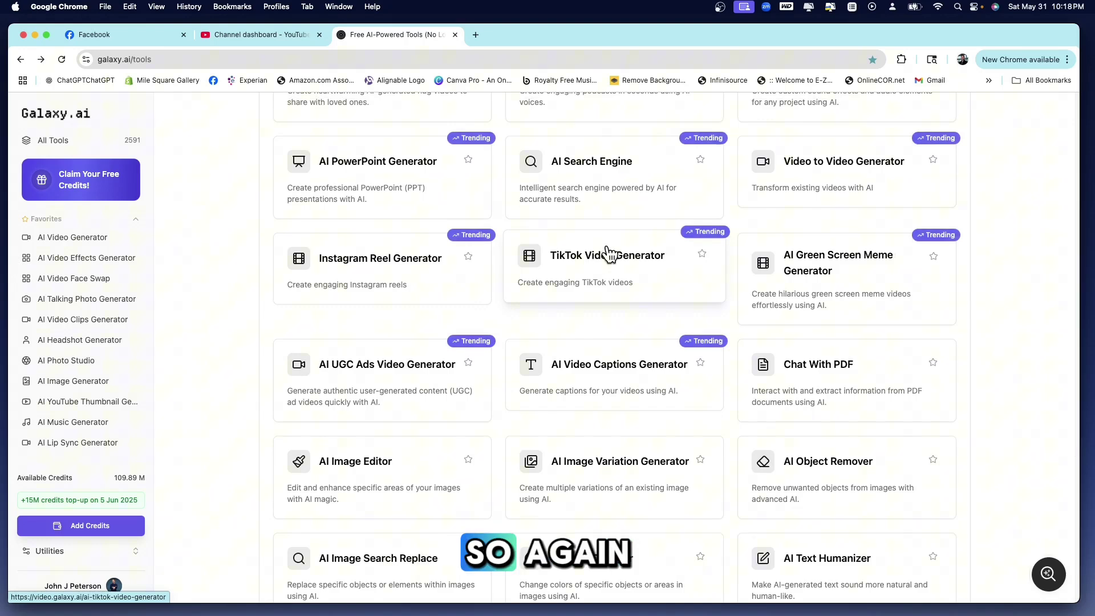
pyautogui.scroll(2, 610, 254)
pyautogui.scroll(1, 615, 296)
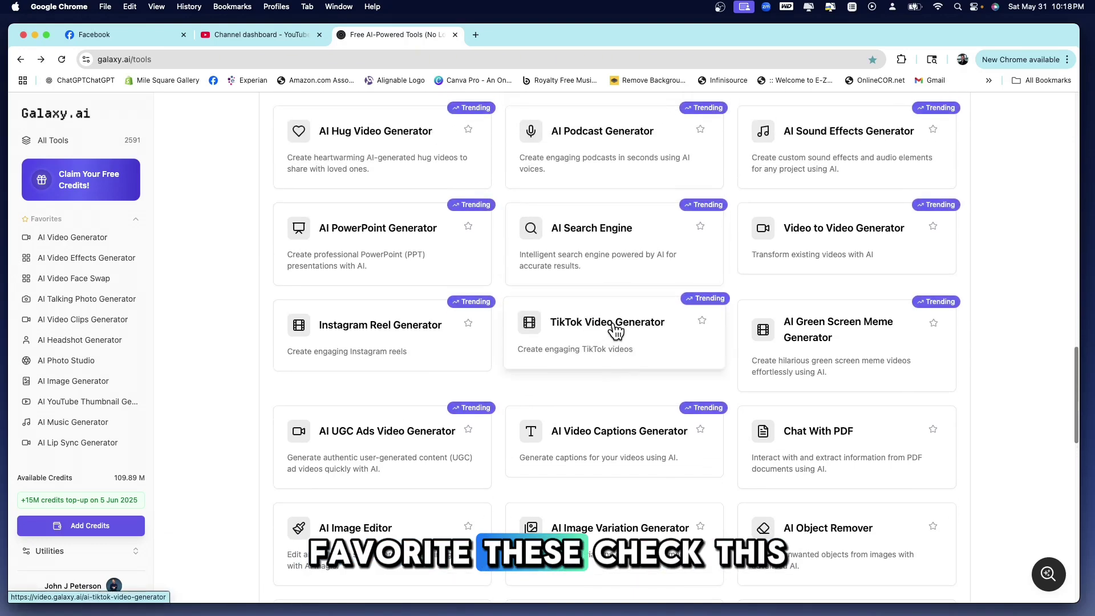
# - Open the TikTok Video Generator and review its video script, generation preset and voice selection options
pyautogui.click(616, 330)
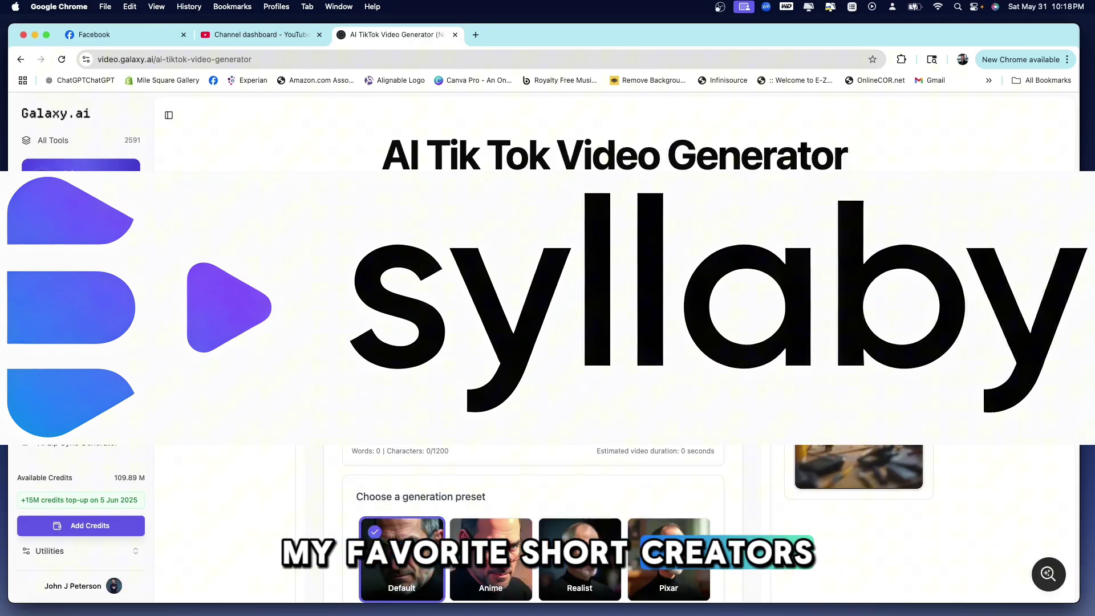
pyautogui.scroll(-5, 534, 342)
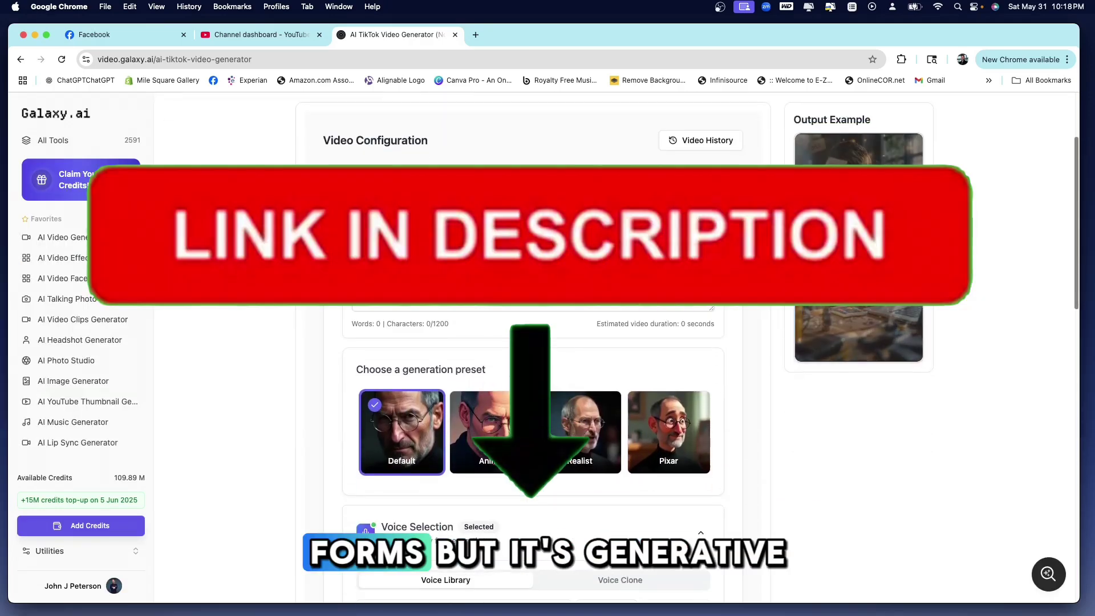
pyautogui.scroll(3, 533, 342)
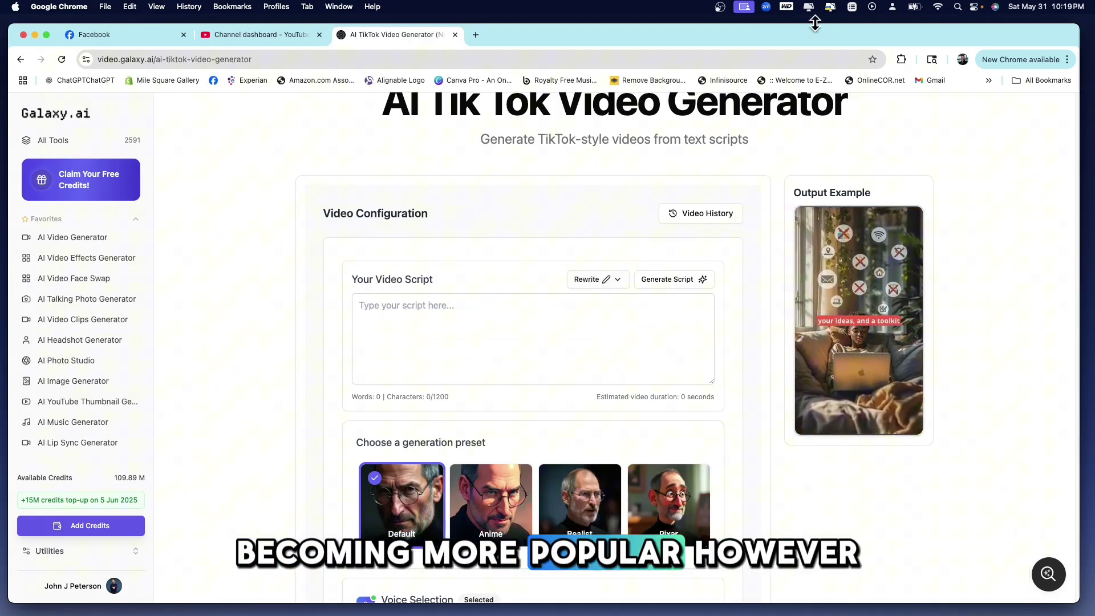
# - View the TikTok Video Generator's output example video and return to the Tools page
pyautogui.moveTo(794, 34); pyautogui.dragTo(796, 36)
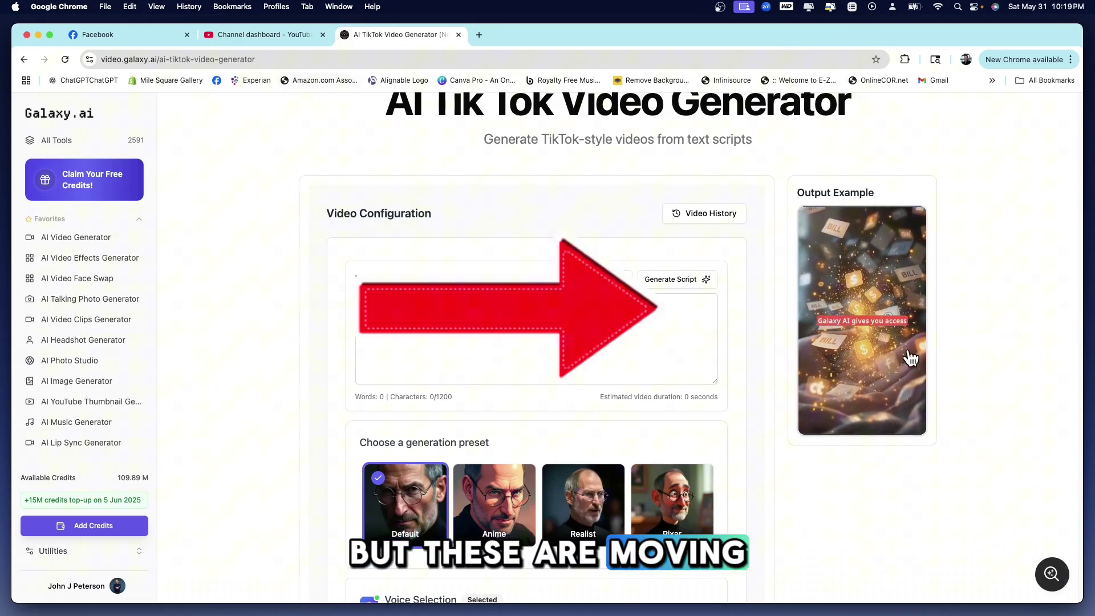
pyautogui.moveTo(897, 331)
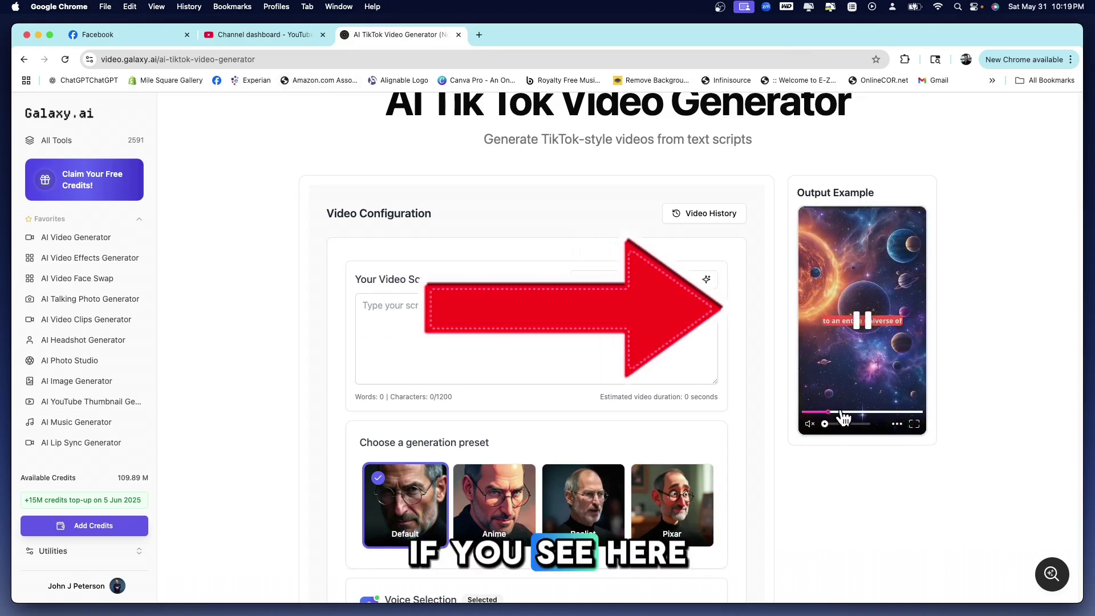
pyautogui.click(875, 412)
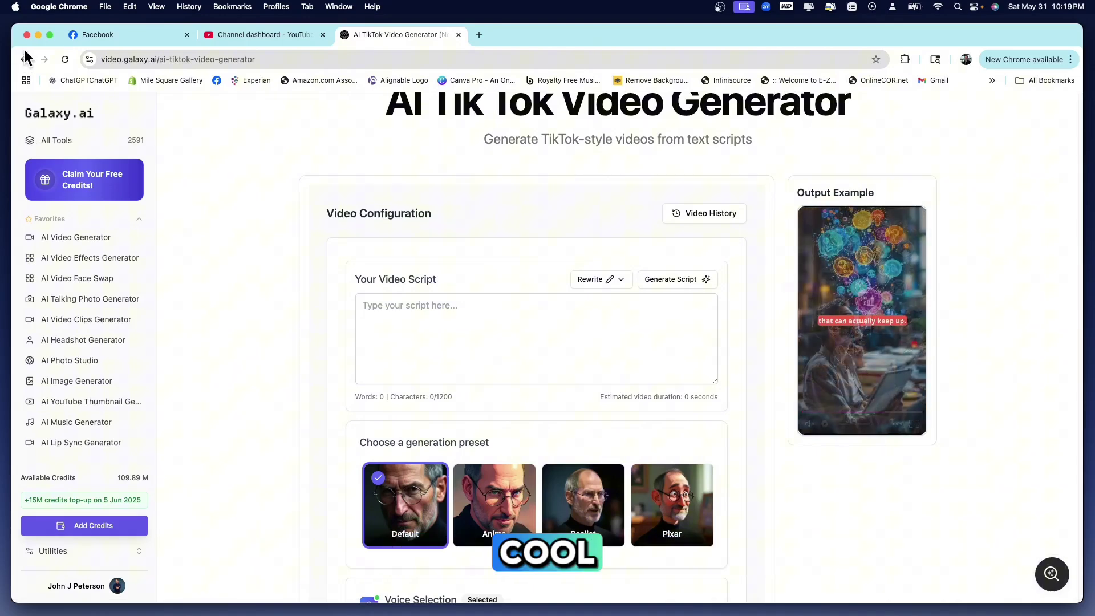
pyautogui.click(29, 141)
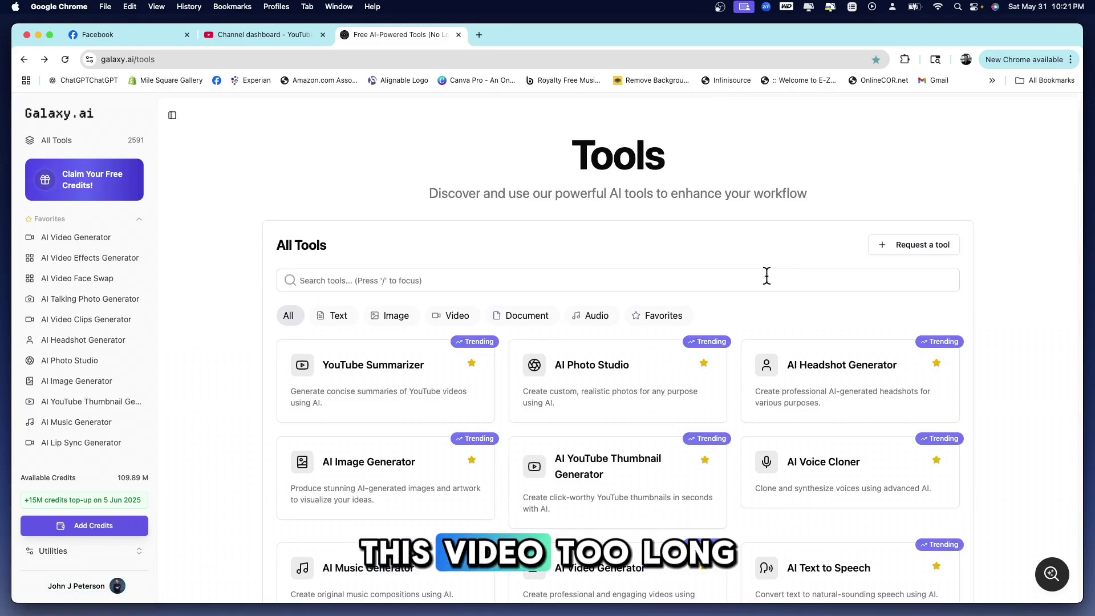